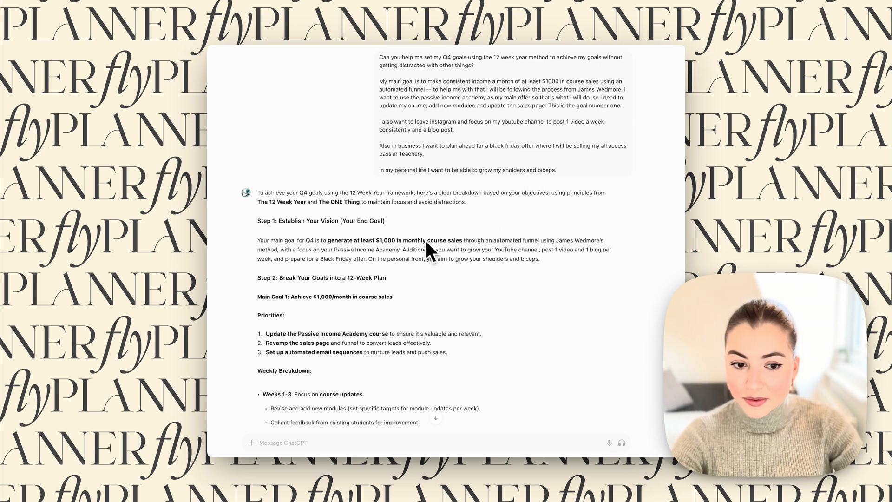
Review the Q4 vision and the Weeks 1-3 course updates under Main Goal 1, highlighting the module revision task and monthly sales target
scroll(307, 316, down, 1)
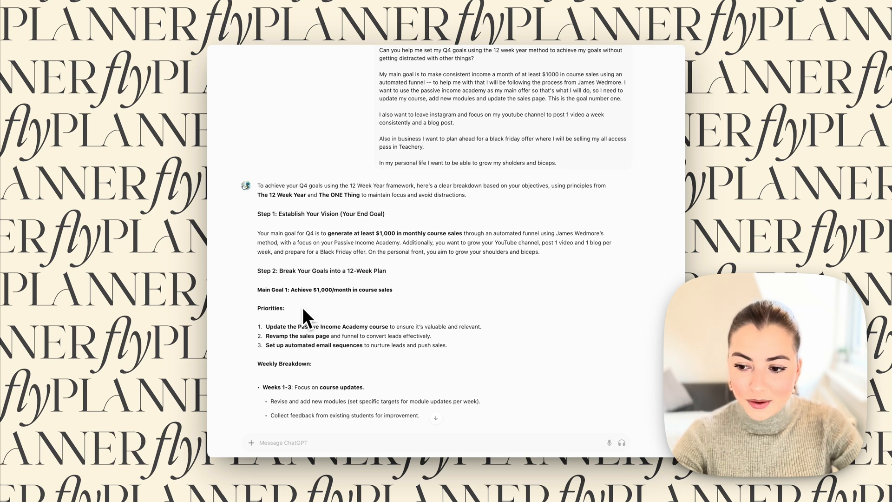
scroll(307, 318, down, 5)
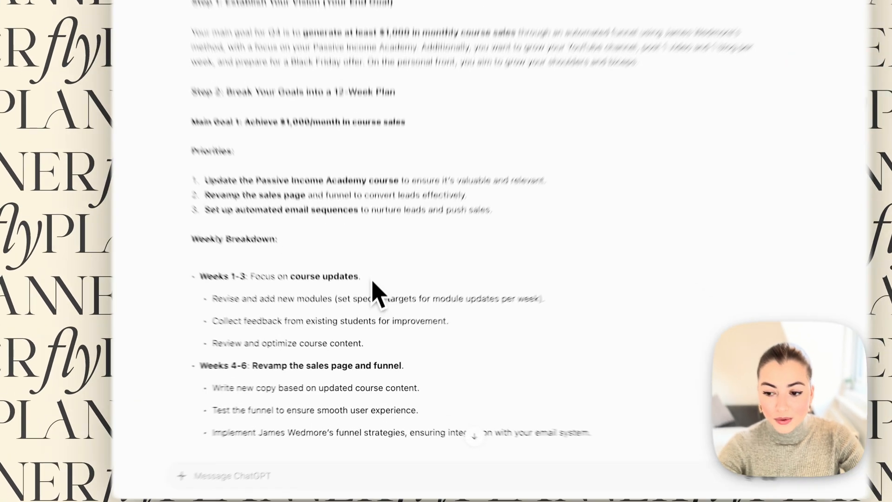
drag(157, 242, 416, 273)
click(281, 280)
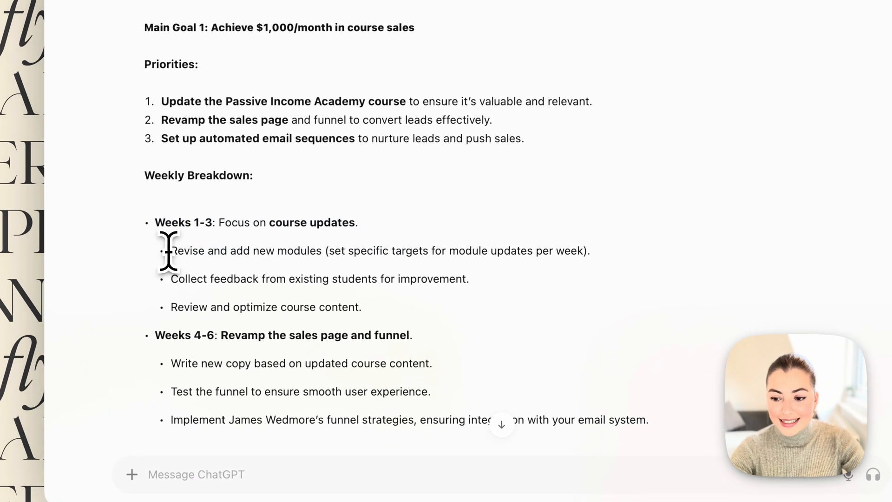
drag(168, 251, 607, 244)
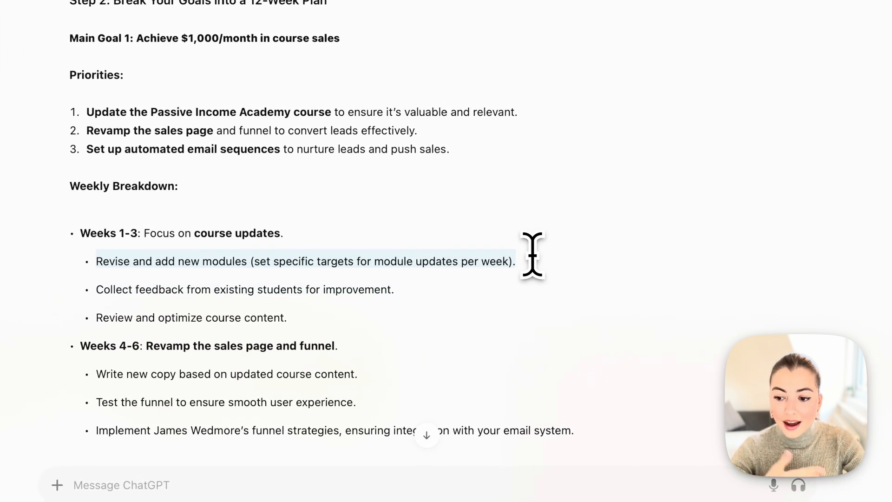
click(419, 251)
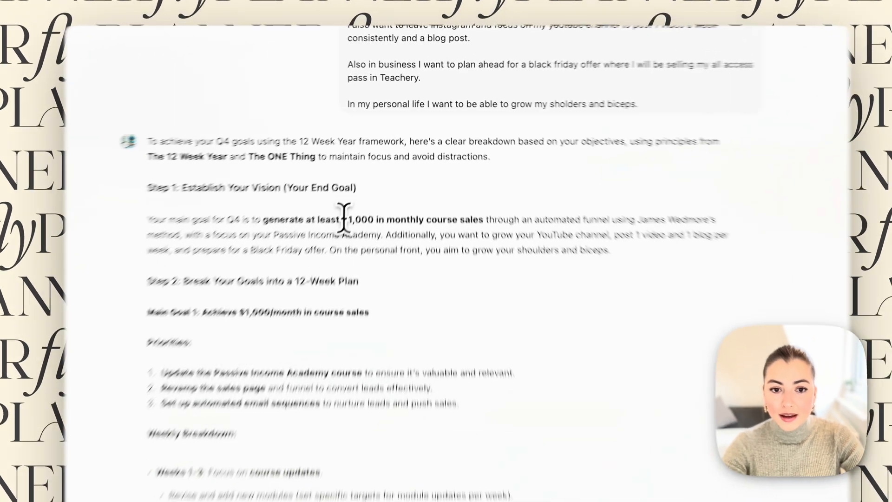
drag(374, 164, 434, 166)
drag(439, 256, 491, 253)
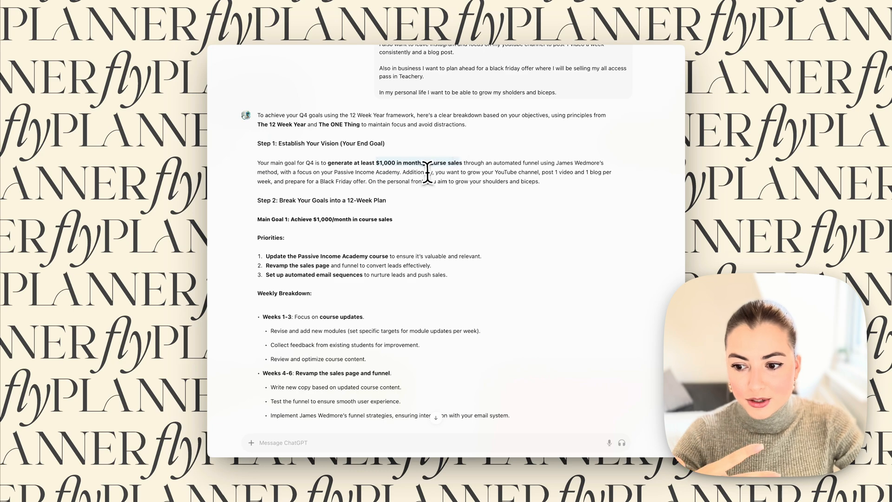
Read the remaining weekly breakdown of Main Goal 1 and the Goal 2 section about posting on YouTube and the blog
scroll(393, 211, down, 5)
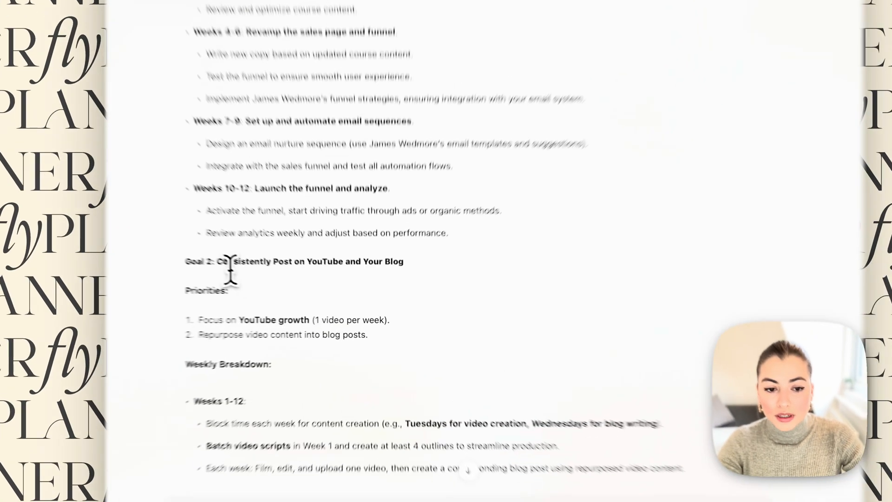
drag(230, 265, 184, 247)
click(423, 264)
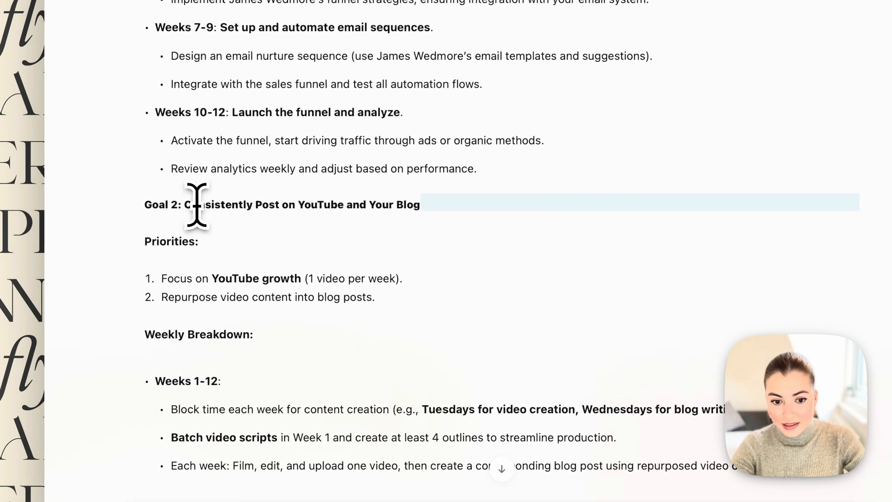
click(197, 205)
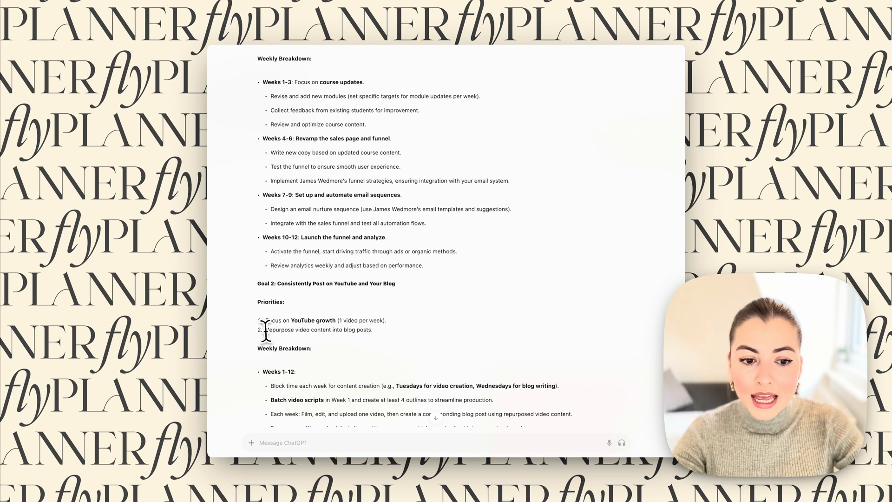
Examine the weekly breakdowns for the Black Friday All Access Pass offer and the personal shoulders and biceps goal
scroll(267, 320, up, 15)
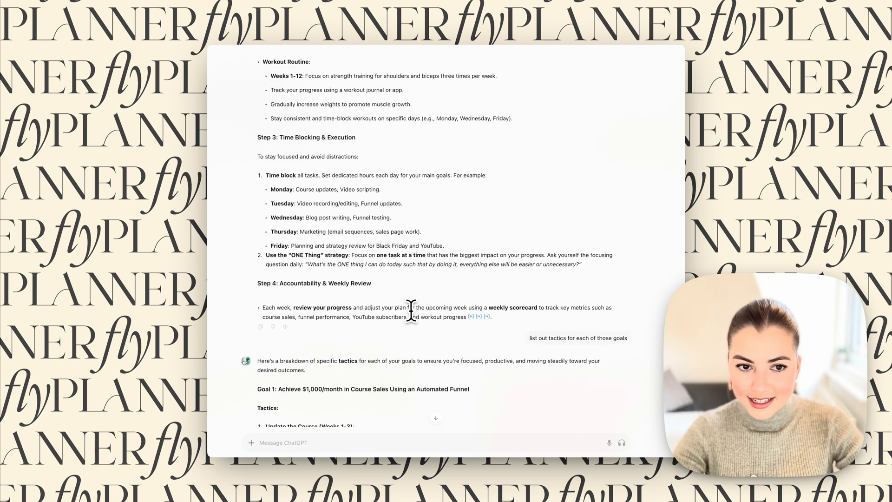
scroll(400, 279, up, 2)
scroll(353, 191, up, 3)
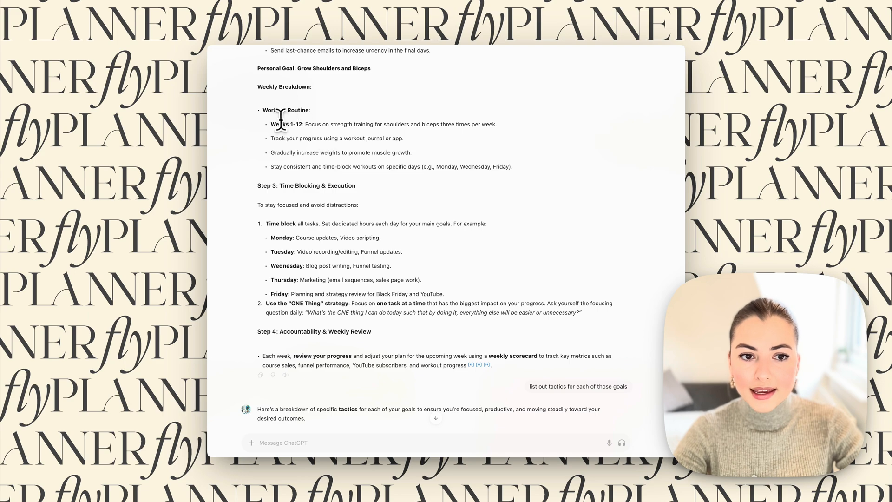
scroll(279, 122, up, 3)
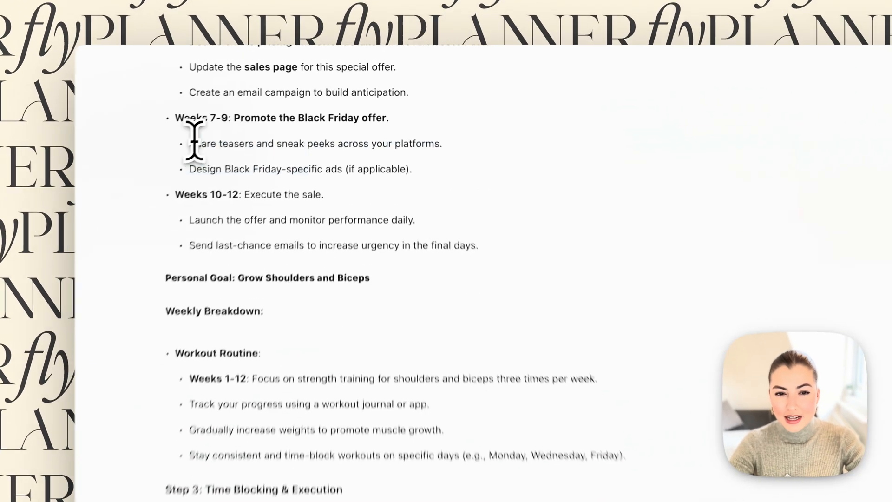
drag(271, 100, 439, 153)
click(474, 261)
scroll(474, 261, up, 4)
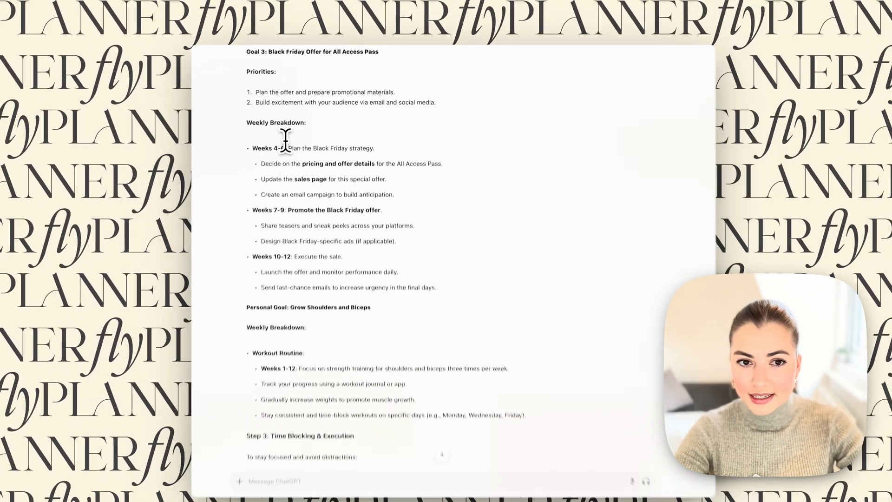
Read the Time Blocking & Execution and Accountability & Weekly Review sections of the 12-week plan
scroll(177, 161, down, 4)
scroll(299, 167, down, 3)
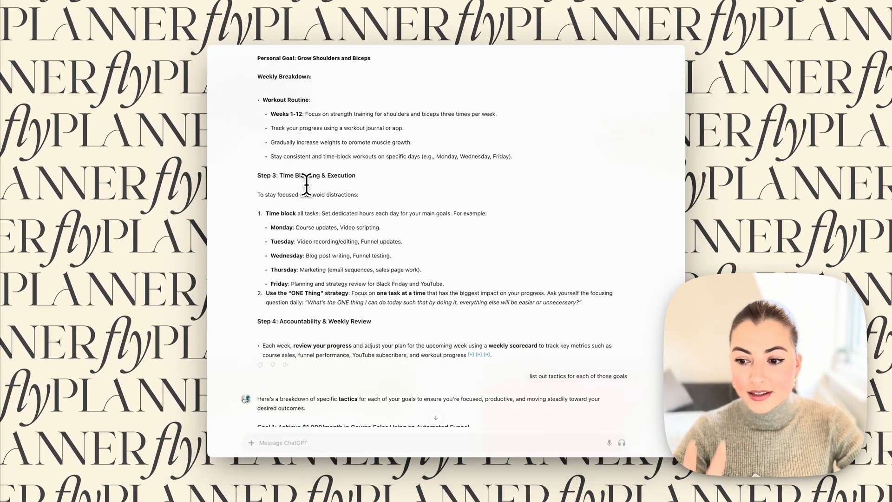
scroll(306, 179, down, 2)
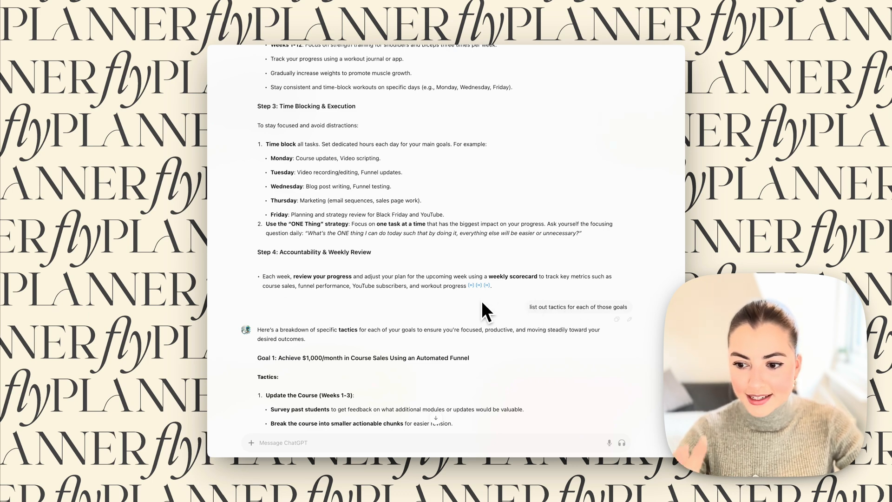
scroll(483, 299, down, 2)
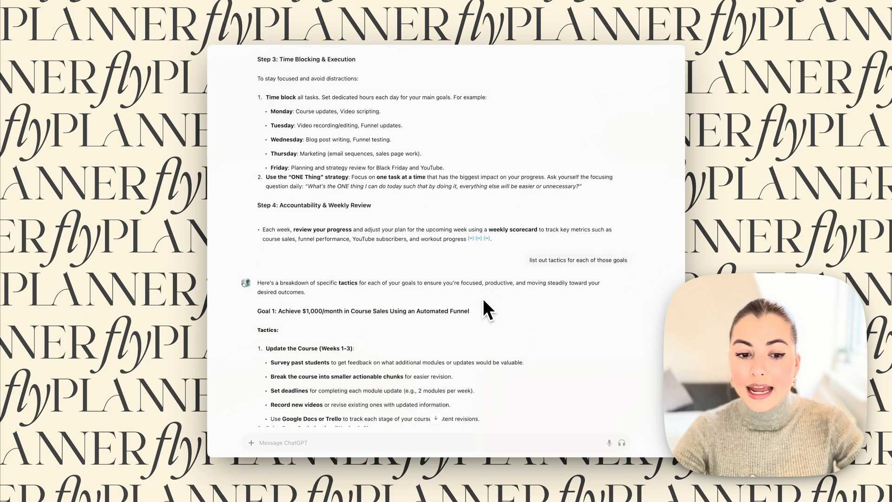
Review the tactics listed for each goal, from the automated course funnel through the personal workout plan and focus tips
scroll(483, 299, down, 1)
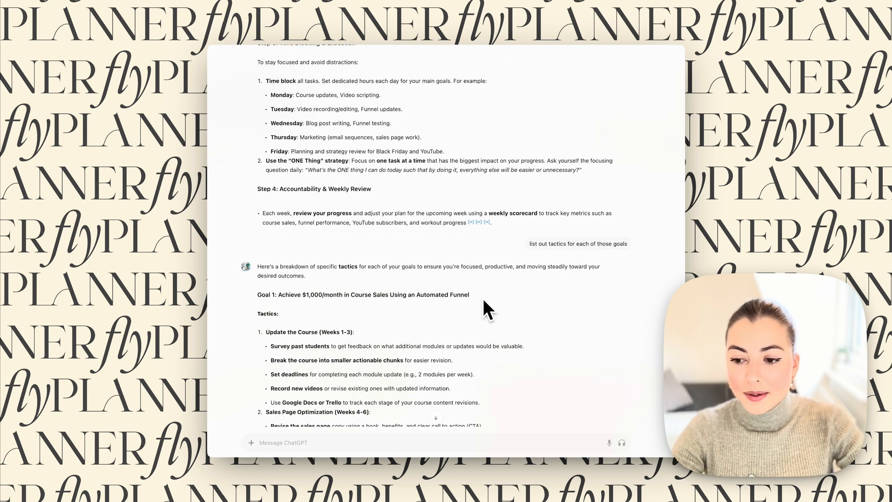
scroll(483, 300, down, 3)
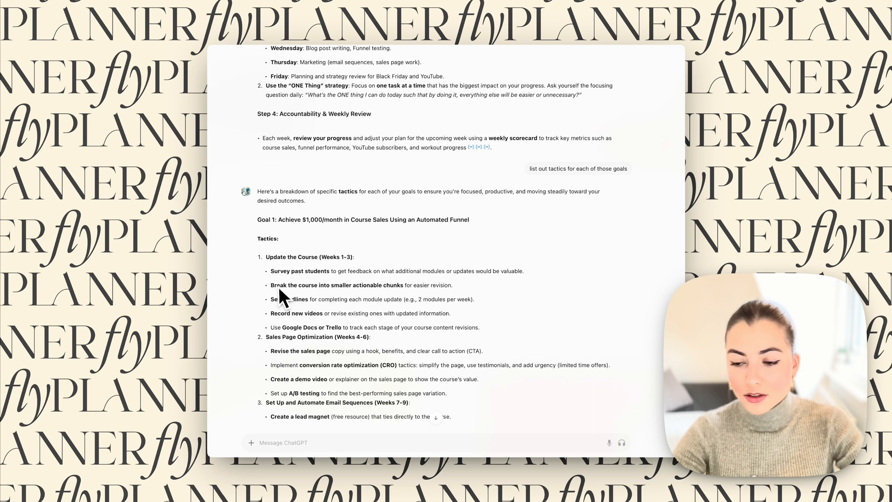
scroll(279, 285, down, 4)
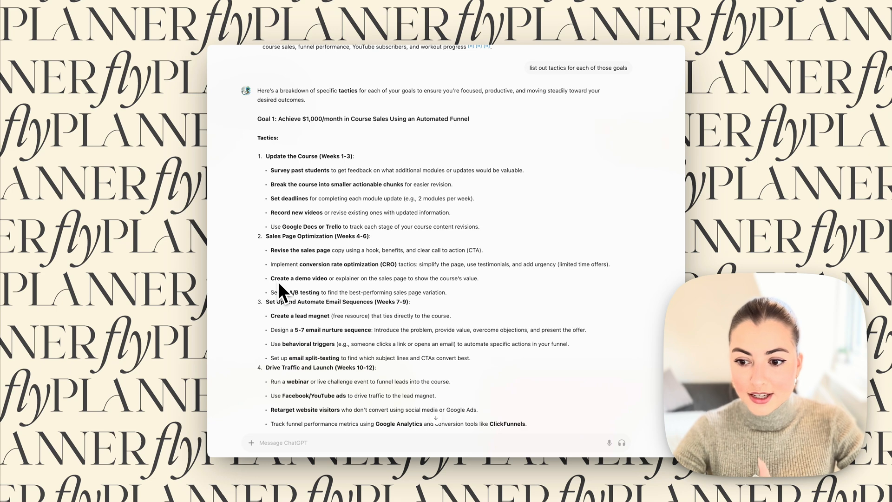
scroll(279, 286, down, 2)
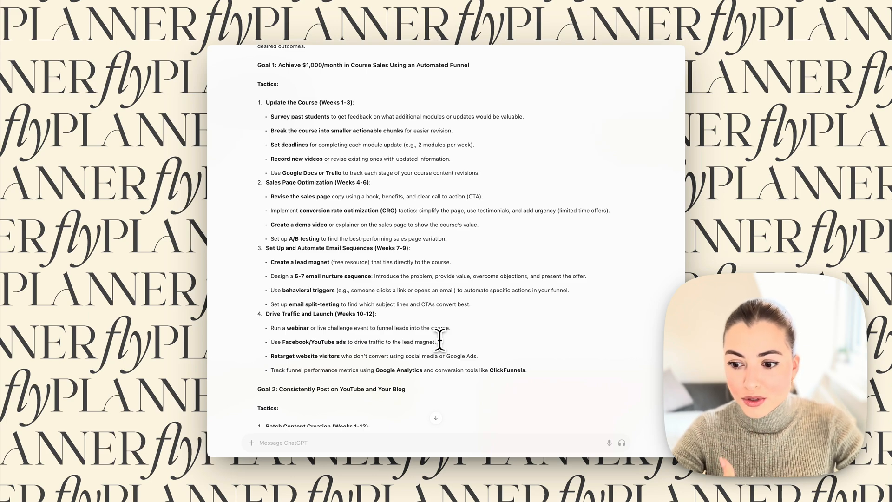
scroll(439, 339, down, 6)
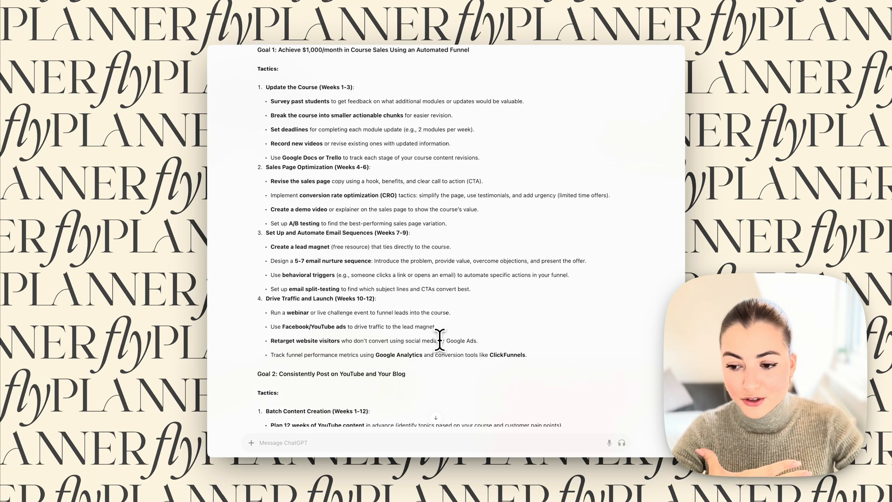
scroll(439, 339, down, 10)
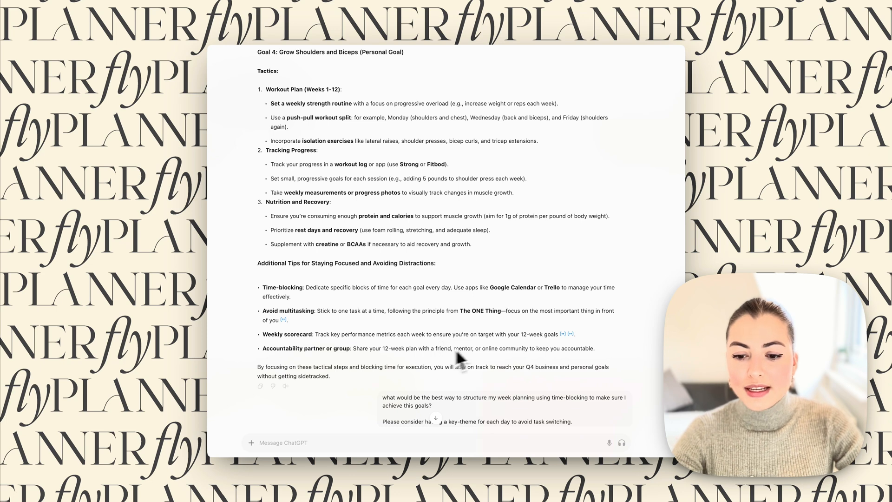
Examine the weekly time-blocking prompt and its themed-day schedule, highlighting Tuesday's Funnel & Course Development Day theme
scroll(455, 348, down, 2)
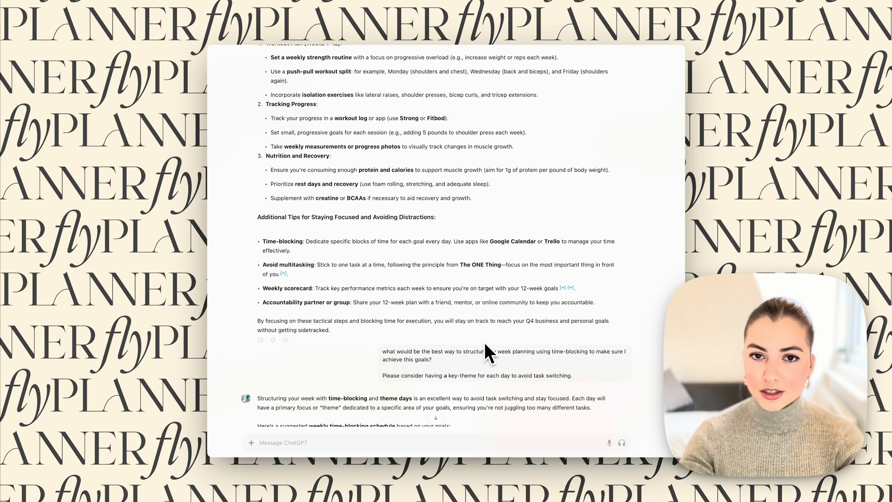
scroll(455, 288, down, 20)
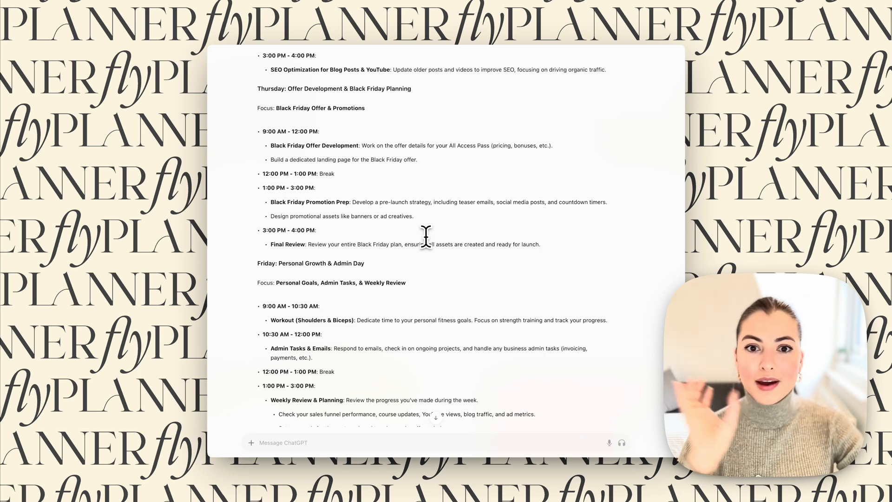
scroll(426, 236, up, 5)
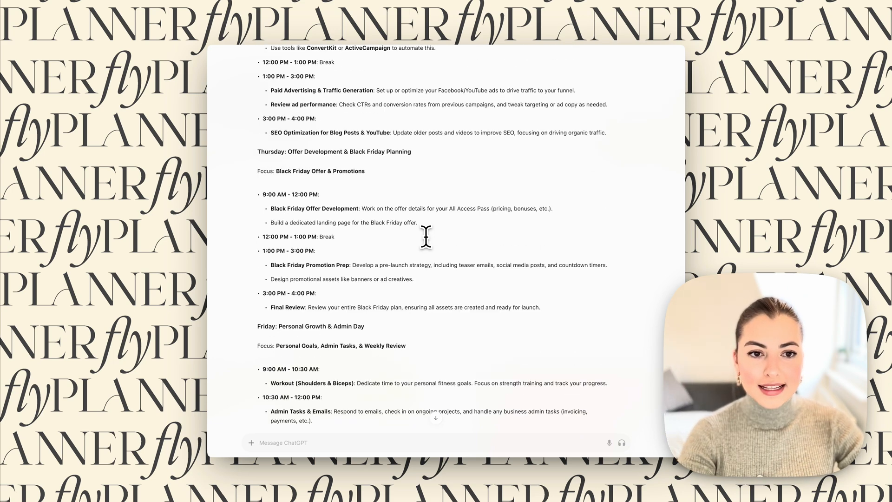
scroll(426, 237, up, 3)
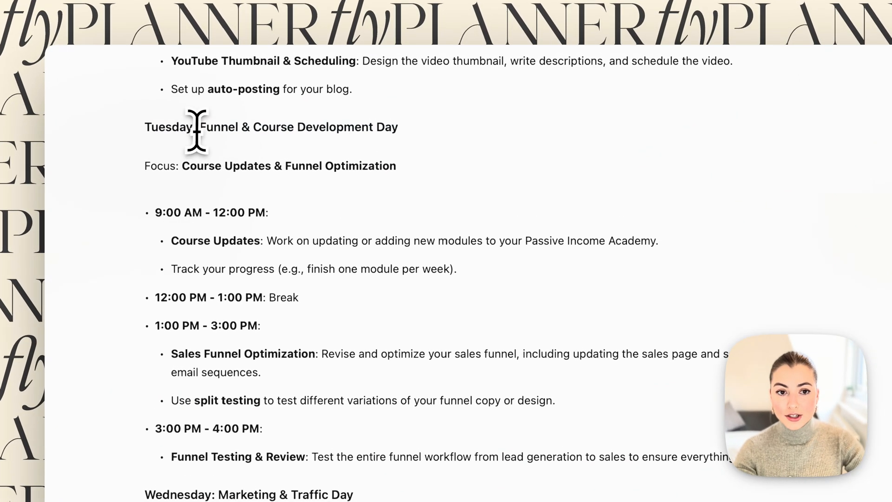
drag(210, 121, 399, 123)
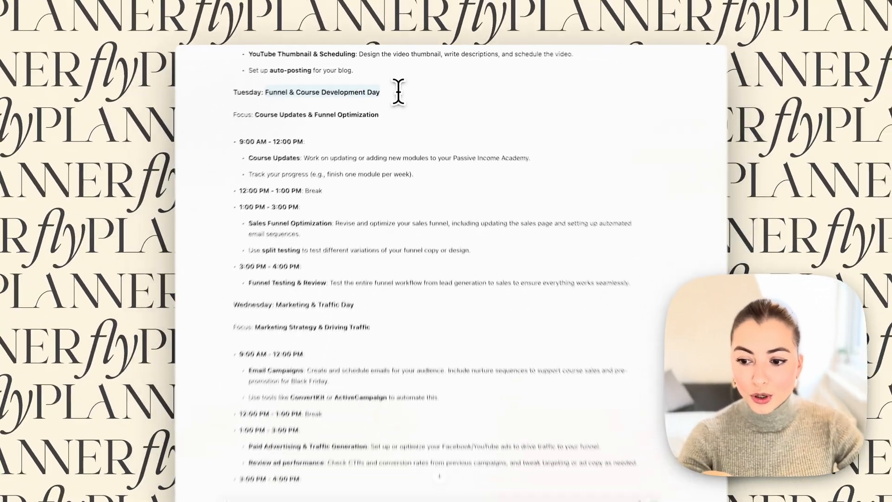
scroll(362, 279, down, 1)
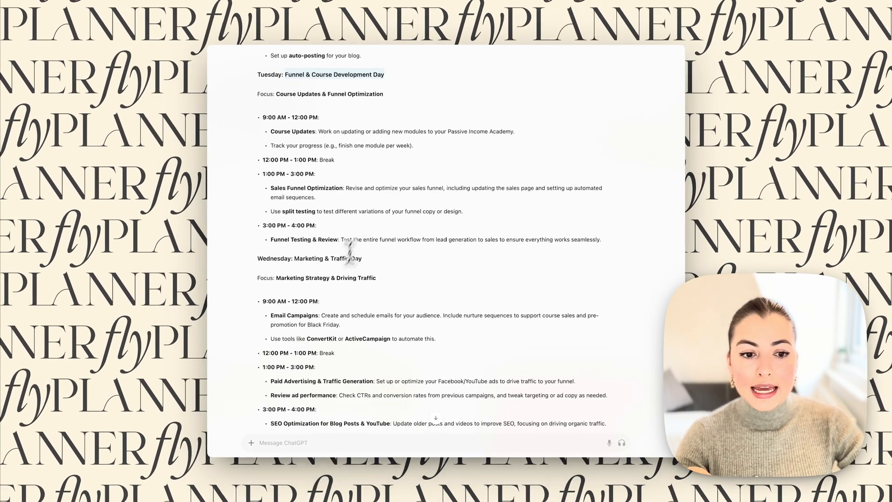
Read the Wednesday, Thursday and Friday blocks of the schedule, covering marketing, Black Friday planning, and personal growth and admin
scroll(297, 269, down, 3)
scroll(295, 226, up, 1)
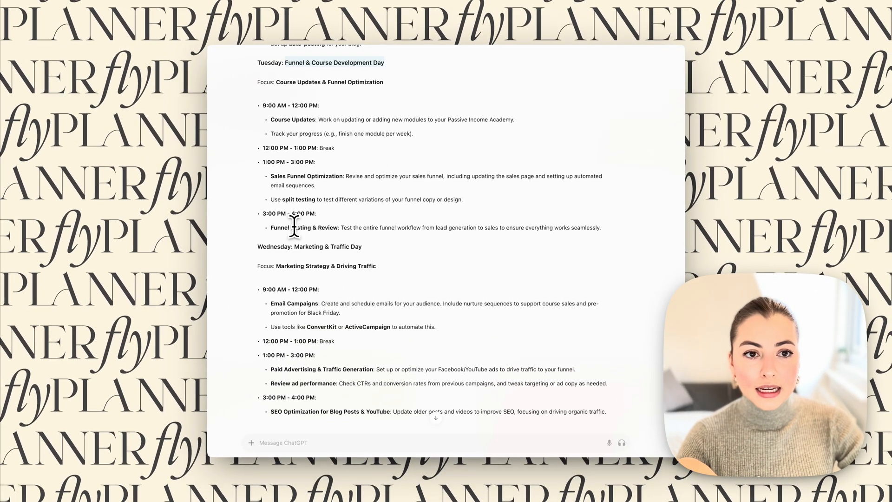
scroll(325, 258, down, 10)
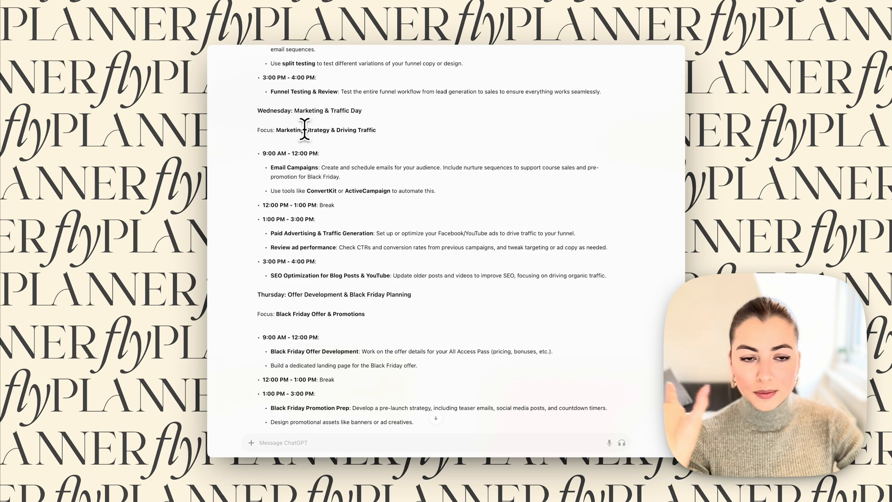
scroll(279, 195, down, 5)
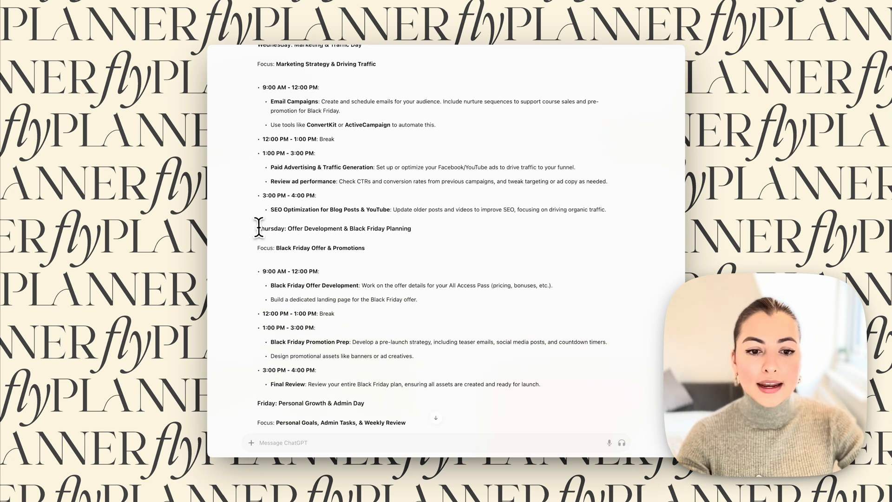
drag(259, 228, 377, 251)
click(377, 251)
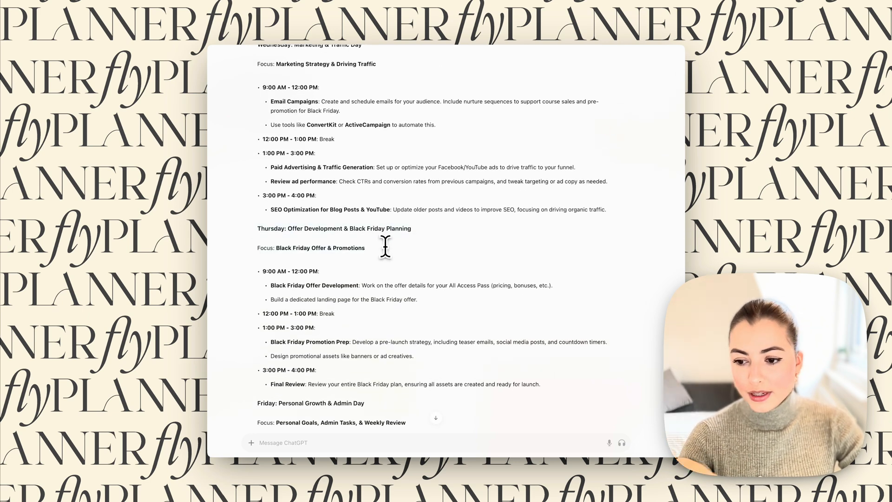
scroll(383, 251, down, 5)
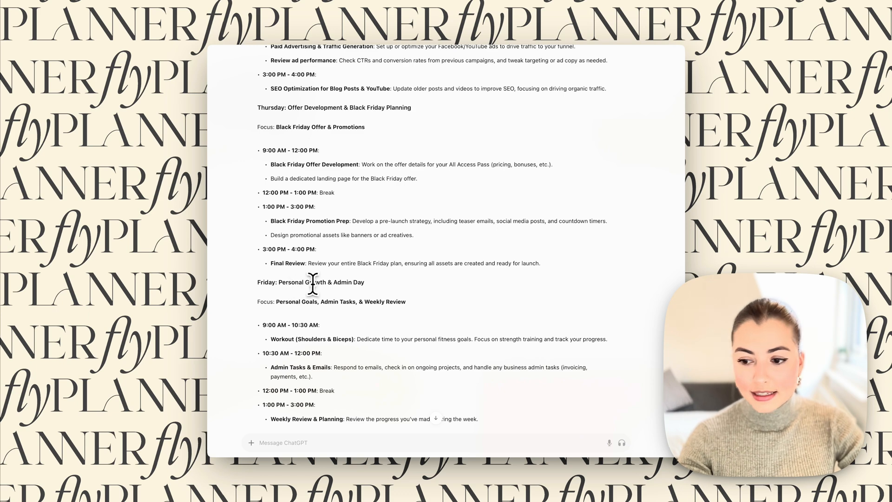
scroll(315, 284, down, 1)
scroll(316, 285, down, 1)
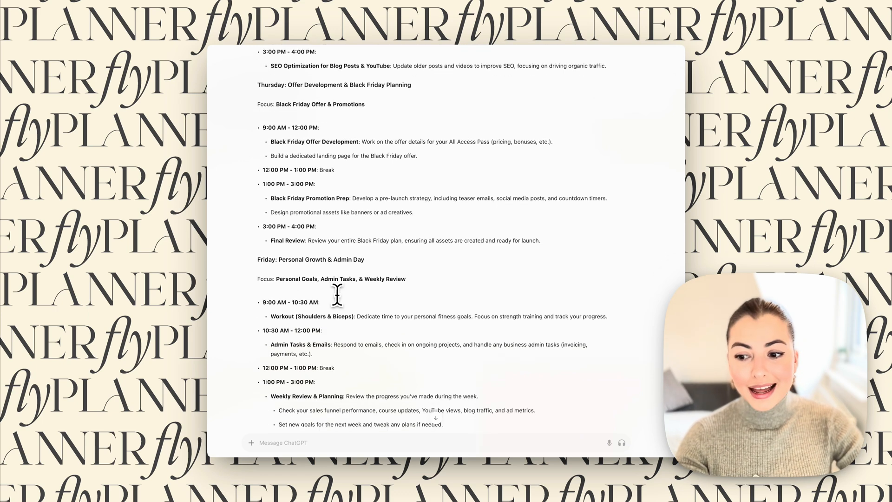
scroll(338, 293, down, 3)
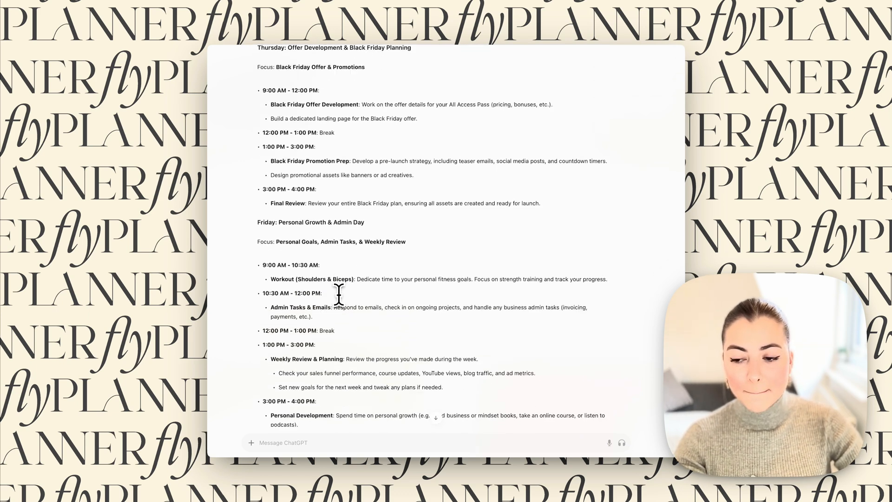
Finish reading Friday's schedule block and switch to Notion to examine the My 12 Week Goals cards in the 12-Week Year Planner
scroll(339, 294, down, 4)
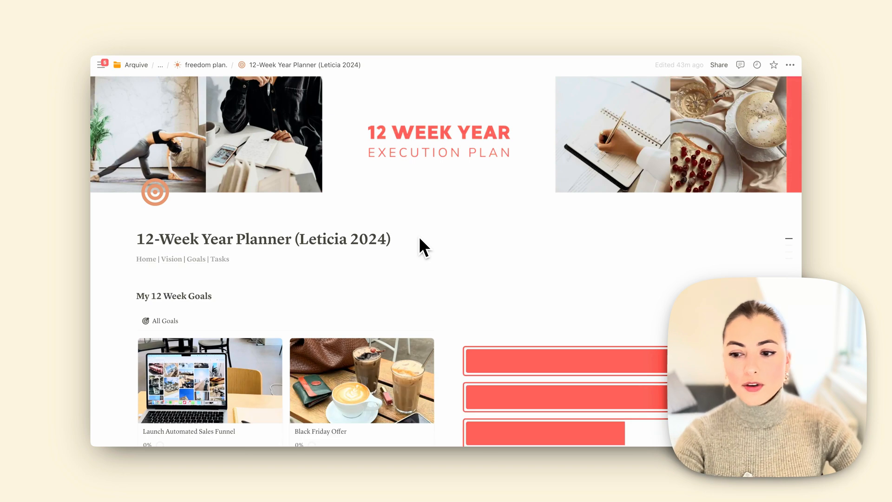
scroll(420, 242, down, 2)
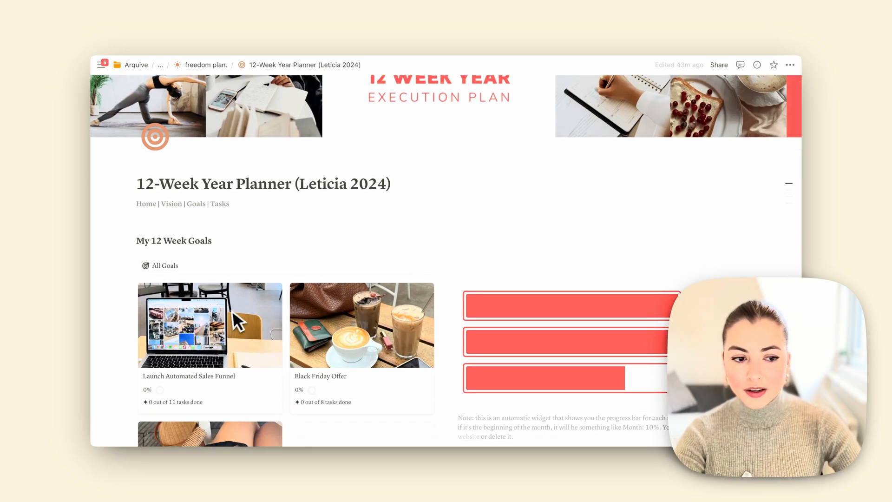
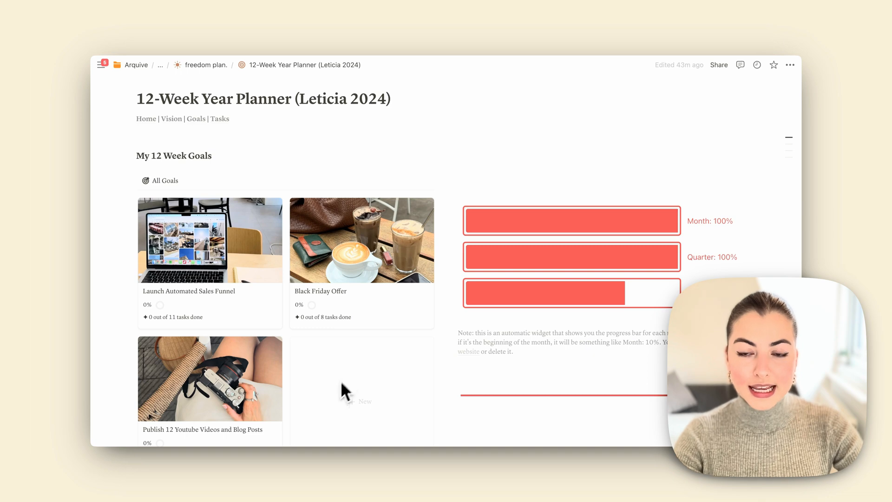
scroll(348, 353, up, 3)
scroll(307, 332, down, 2)
scroll(202, 274, down, 3)
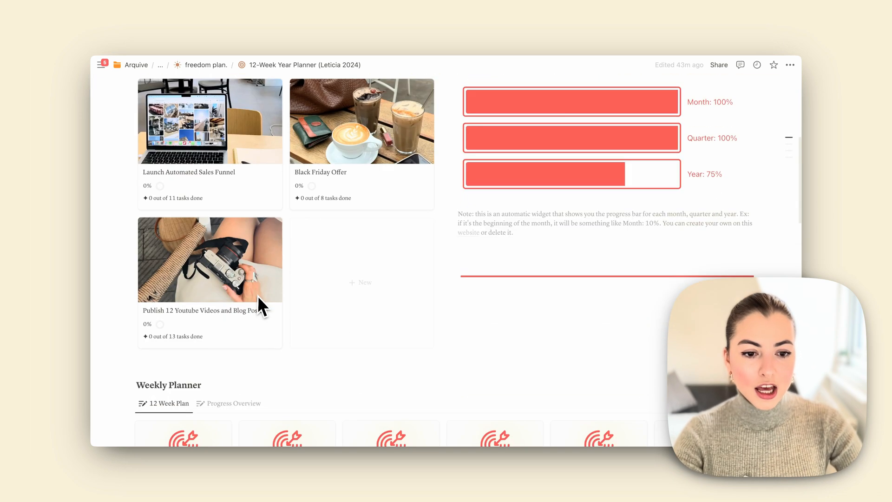
Open the "Publish 12 Youtube Videos and Blog Posts" goal page and highlight its title
click(224, 260)
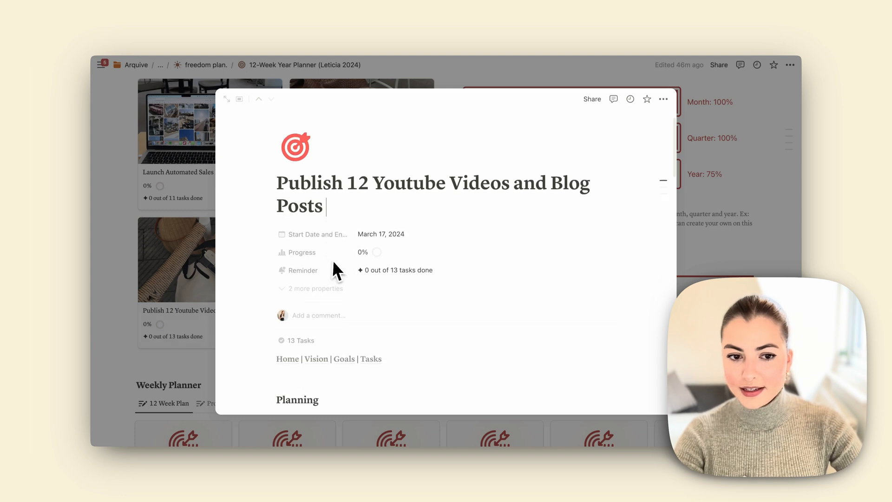
drag(279, 228, 328, 242)
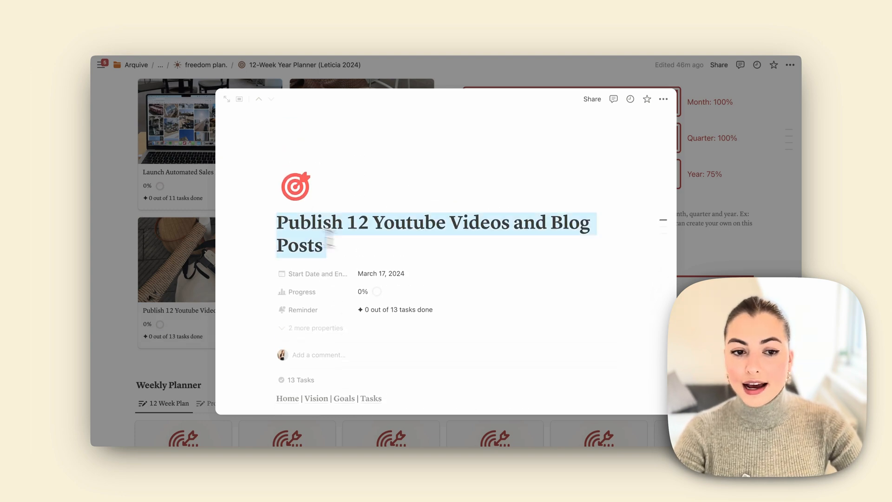
click(357, 243)
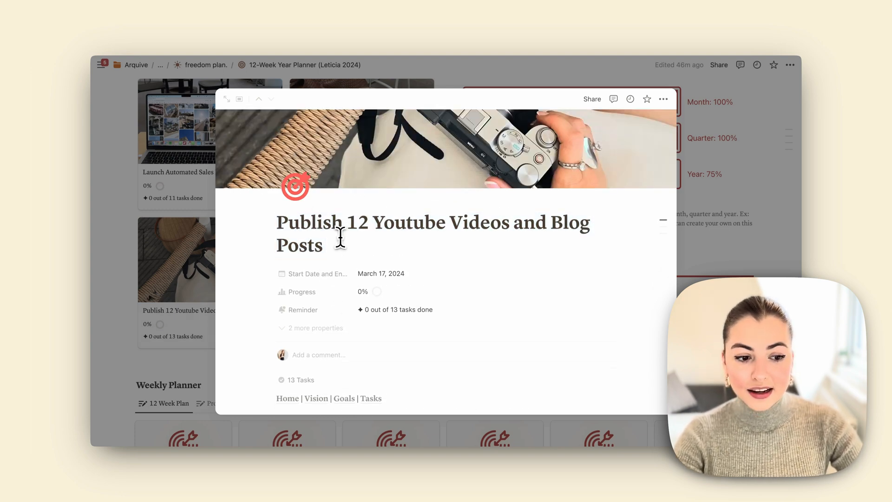
drag(338, 225, 264, 222)
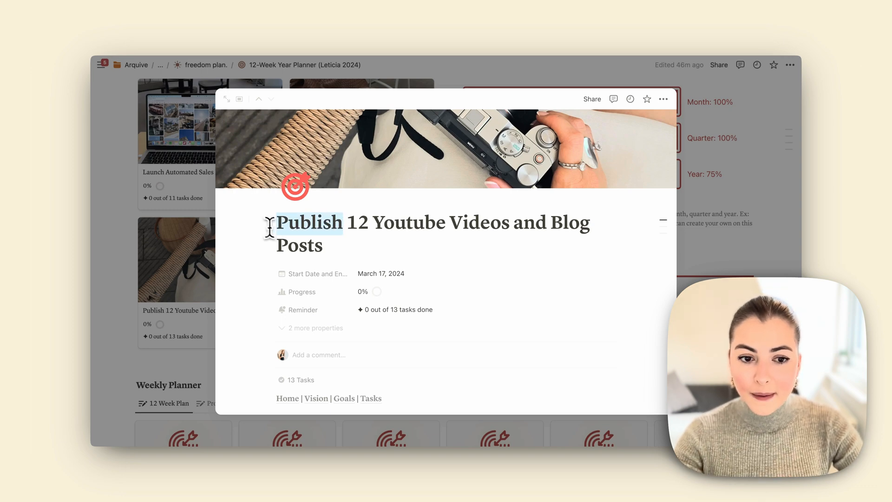
click(327, 246)
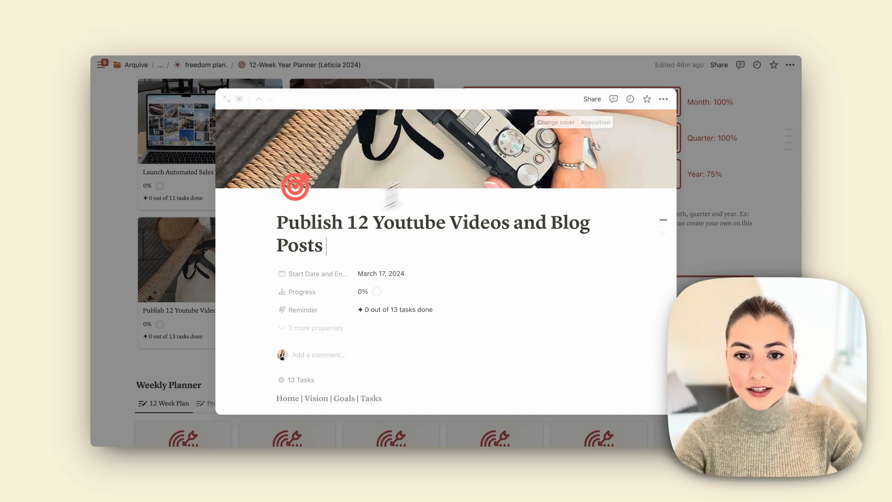
Reposition the goal page's cover photo downward to show more of the camera and save the position
click(608, 123)
drag(637, 160, 623, 191)
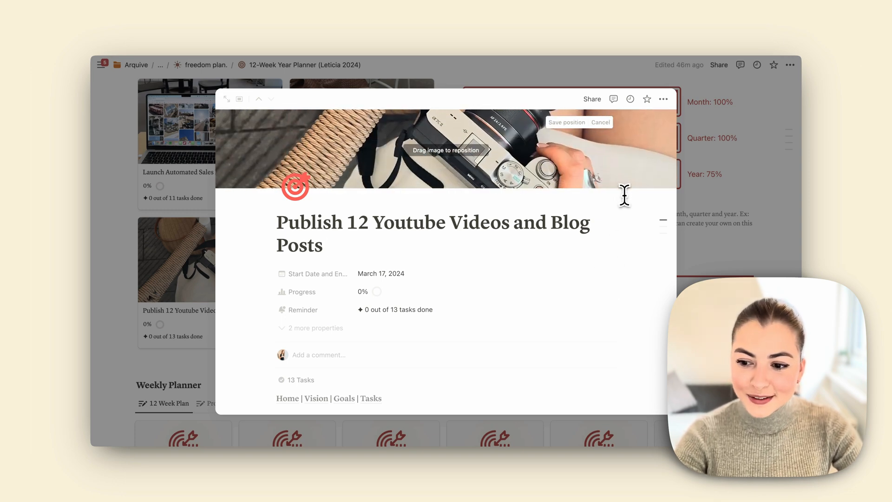
click(565, 123)
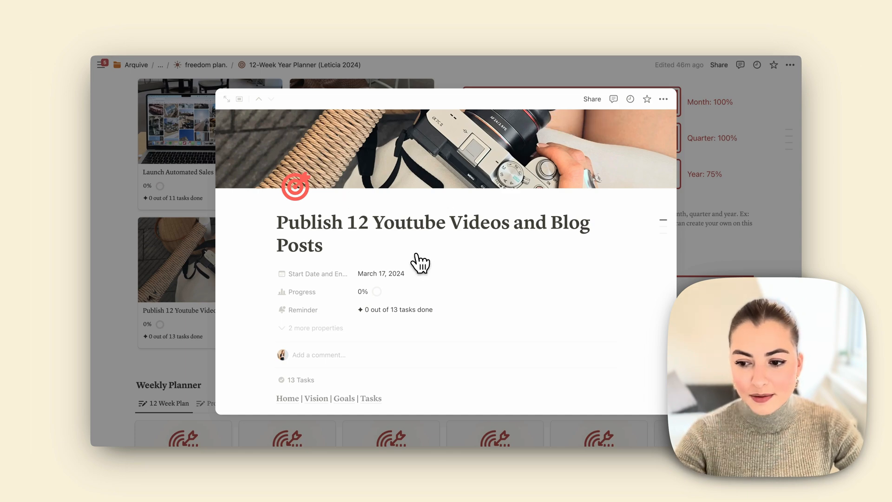
Set the Week 1 "Publish Video and Blog Post" task's due date to September 30, 2024 in the goal's task table
scroll(420, 263, down, 5)
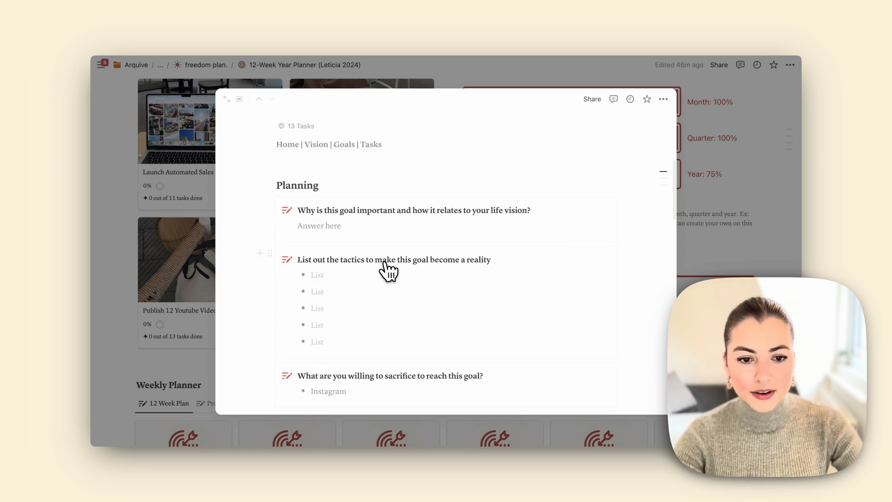
scroll(319, 263, down, 10)
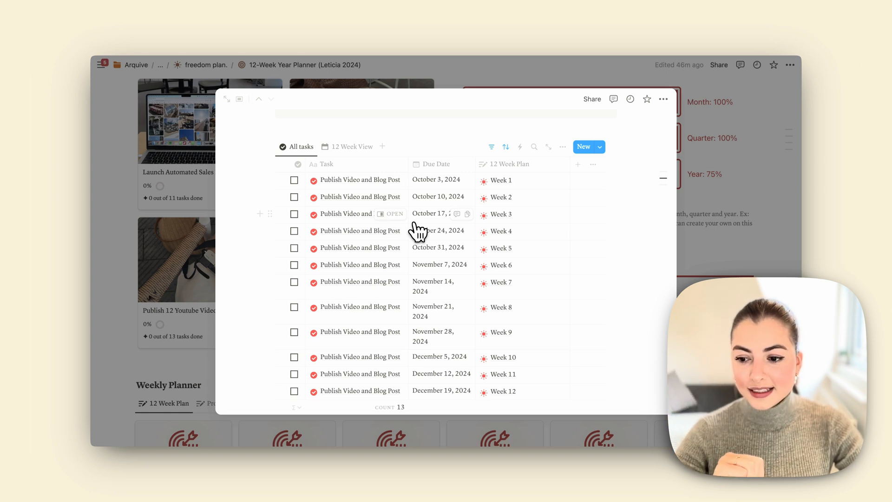
click(416, 179)
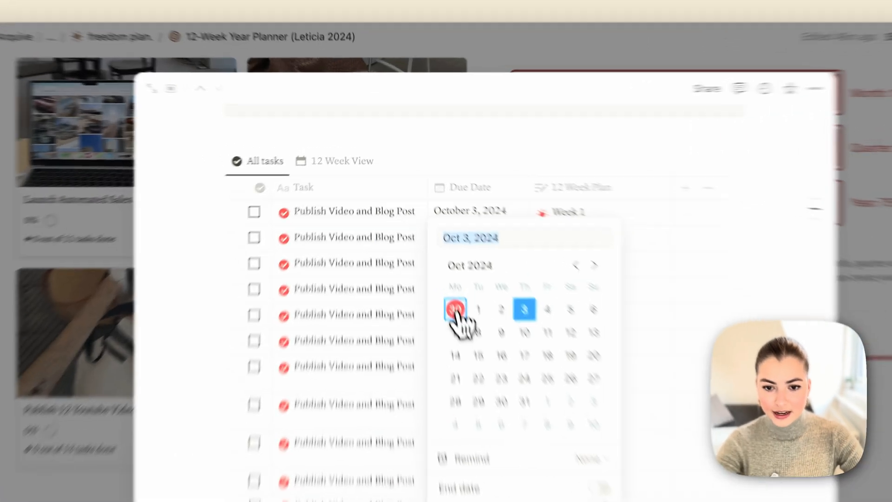
click(426, 245)
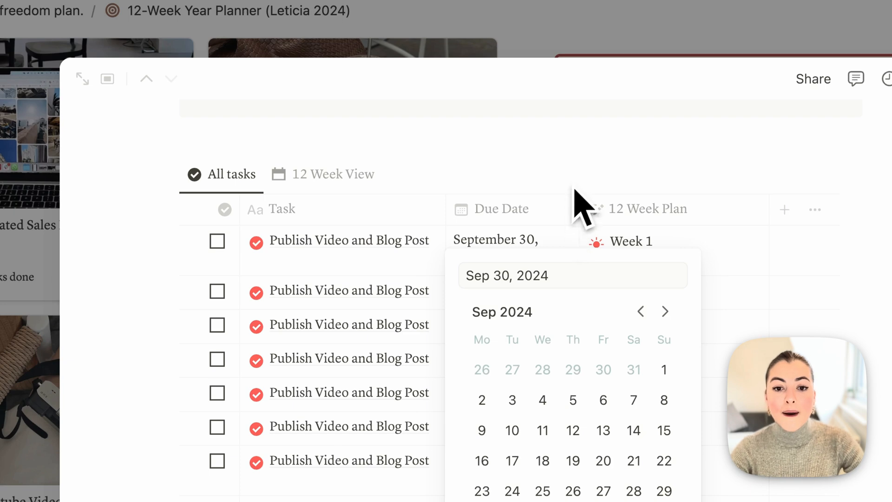
click(573, 149)
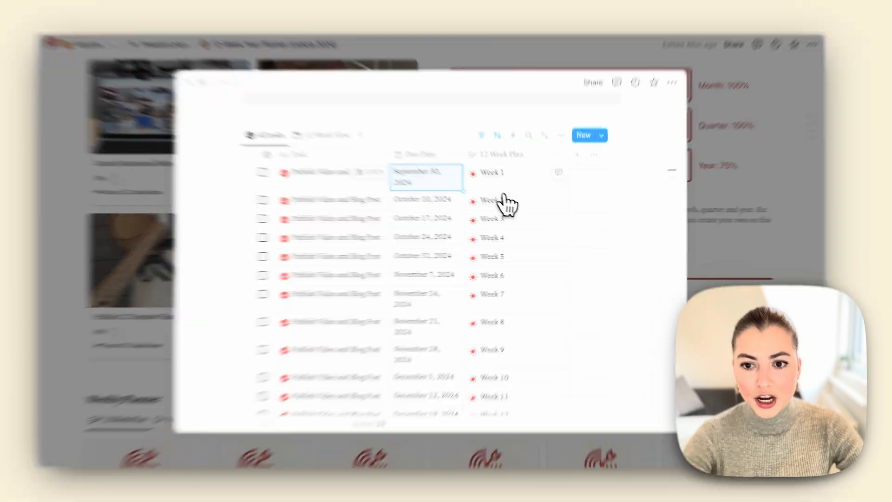
Browse the weeks that can be linked to the first task in its 12 Week Plan property
click(529, 191)
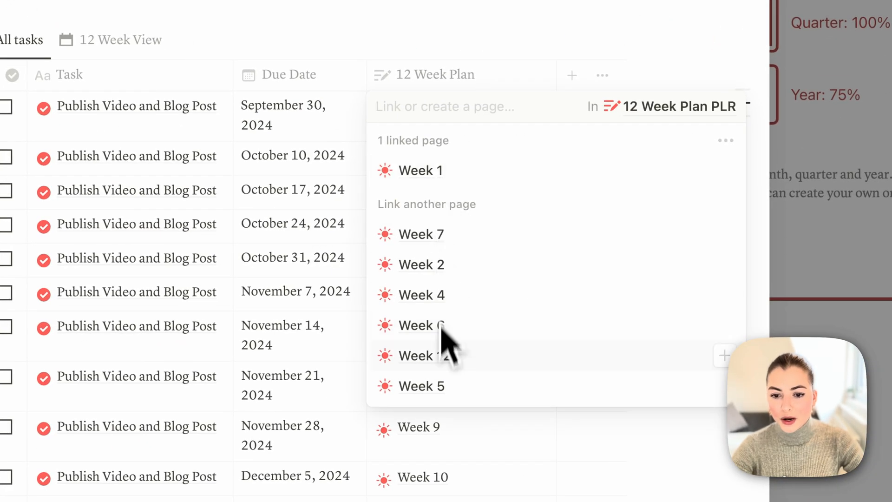
scroll(448, 362, down, 5)
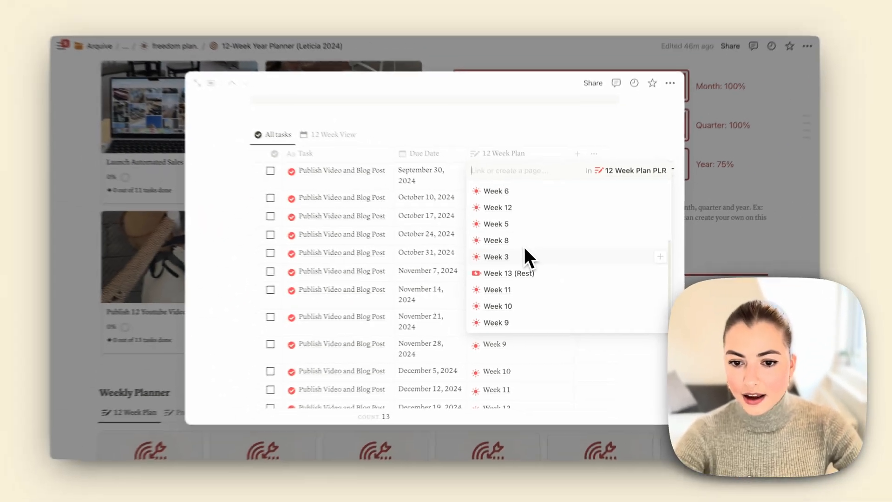
scroll(496, 222, up, 3)
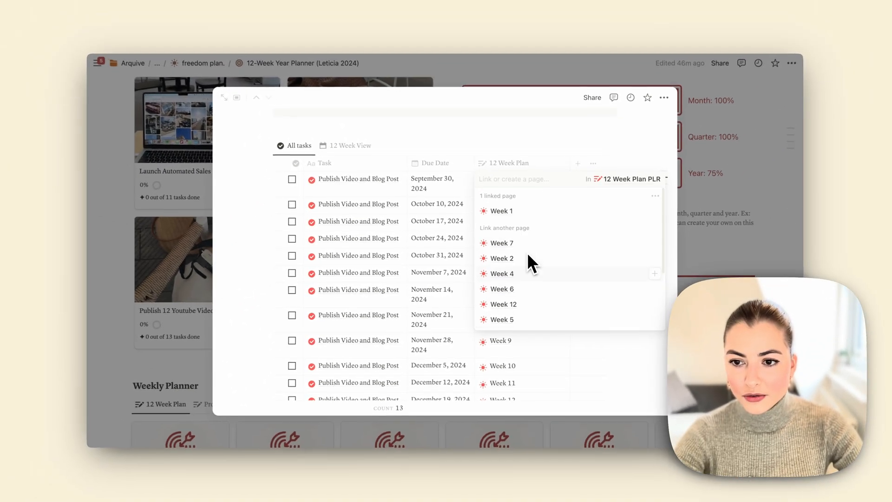
scroll(496, 222, down, 3)
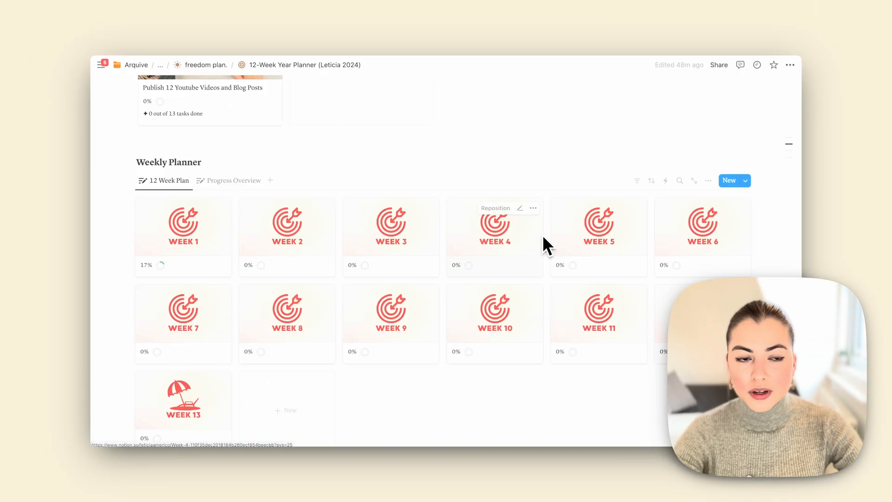
Look over the Weekly Planner and the This Week's Tasks list on the planner page, highlighting the list's heading
scroll(543, 235, down, 10)
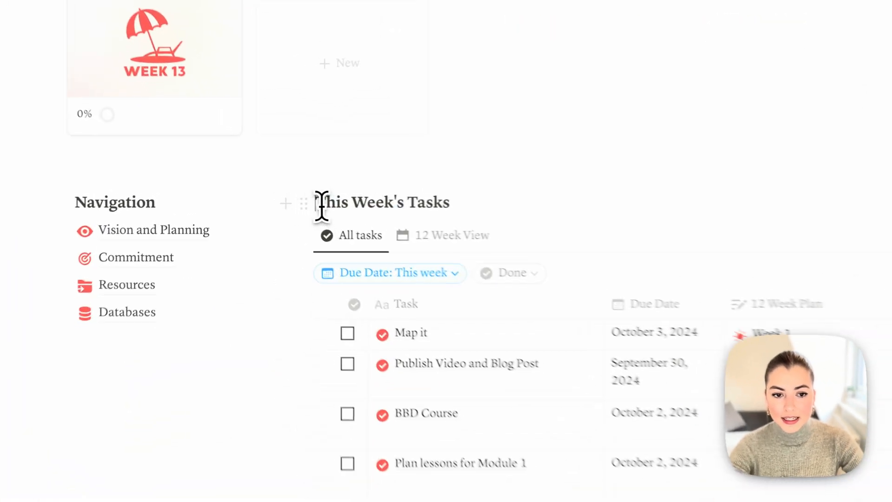
drag(321, 204, 453, 205)
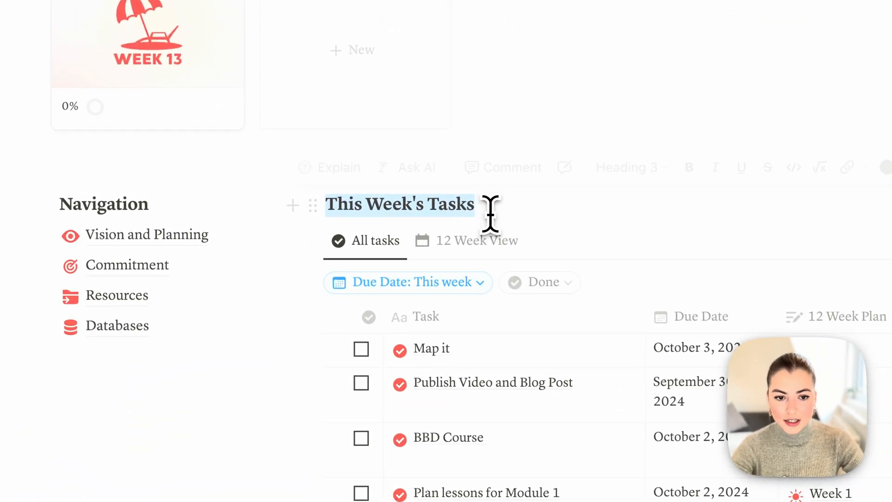
click(463, 209)
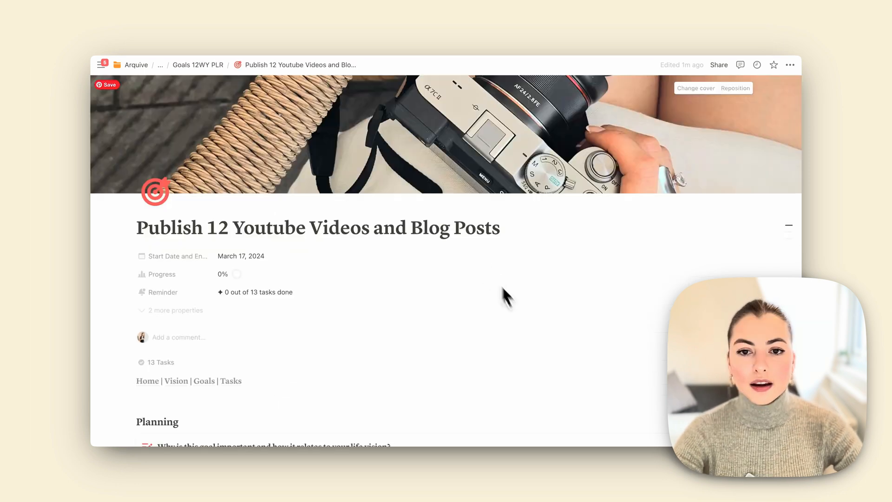
Review the YouTube and blog goal's full page, from its planning questions through the task table with due dates and assigned weeks
scroll(398, 246, down, 2)
scroll(397, 245, down, 10)
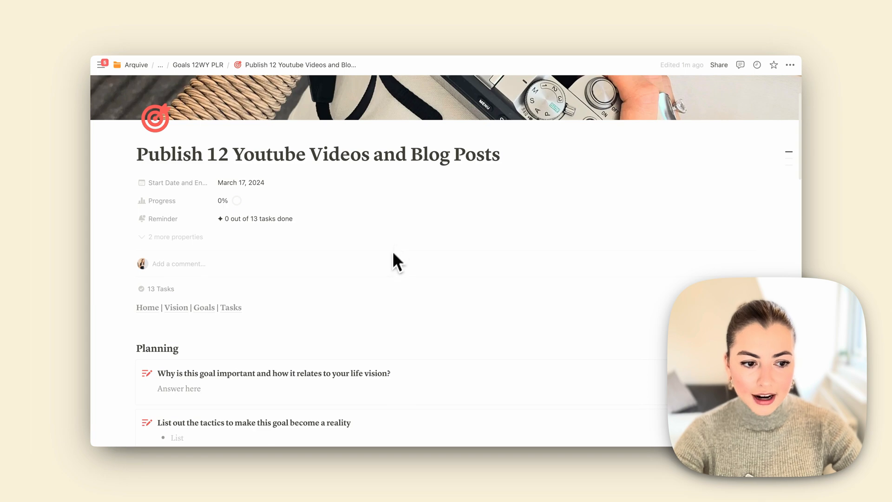
scroll(389, 272, down, 4)
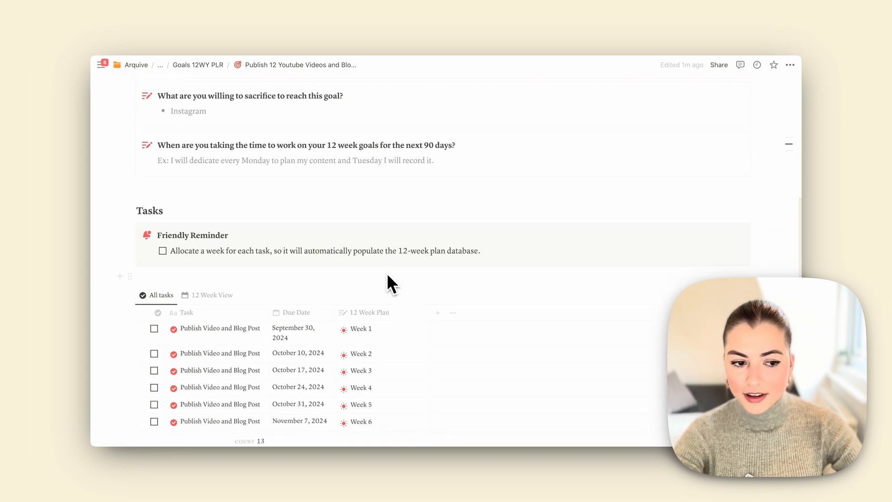
scroll(388, 275, down, 3)
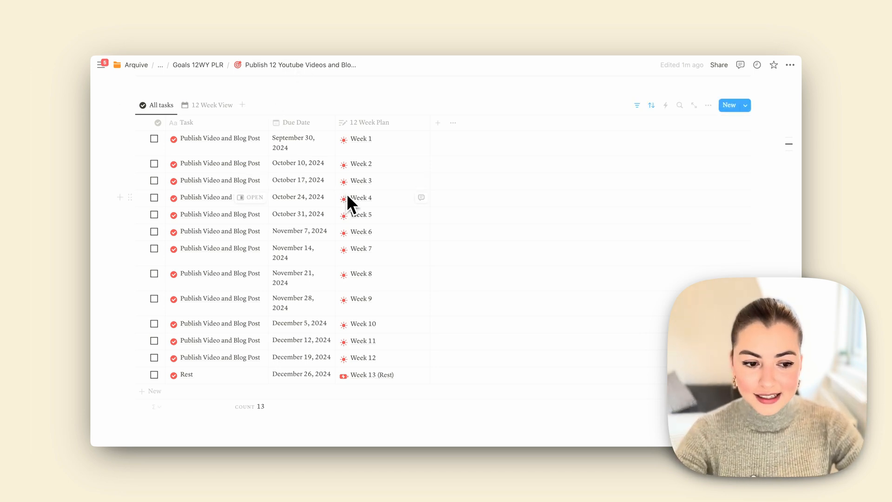
scroll(335, 260, up, 5)
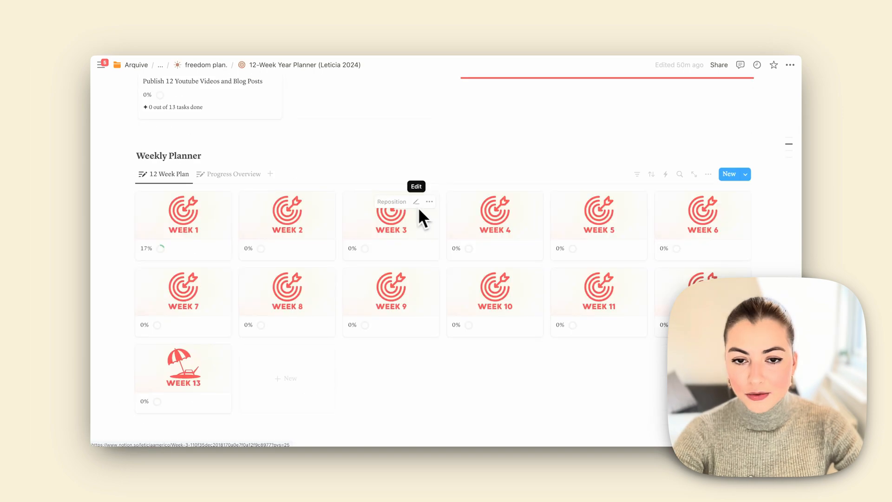
Open the Week 1 page from the Weekly Planner and set its date range to September 30 – October 6, 2024
scroll(190, 207, down, 1)
scroll(196, 204, down, 1)
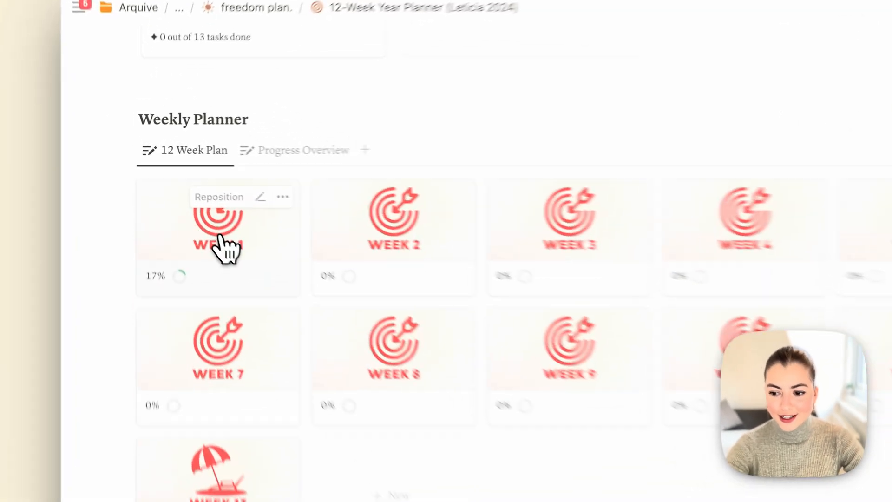
click(187, 209)
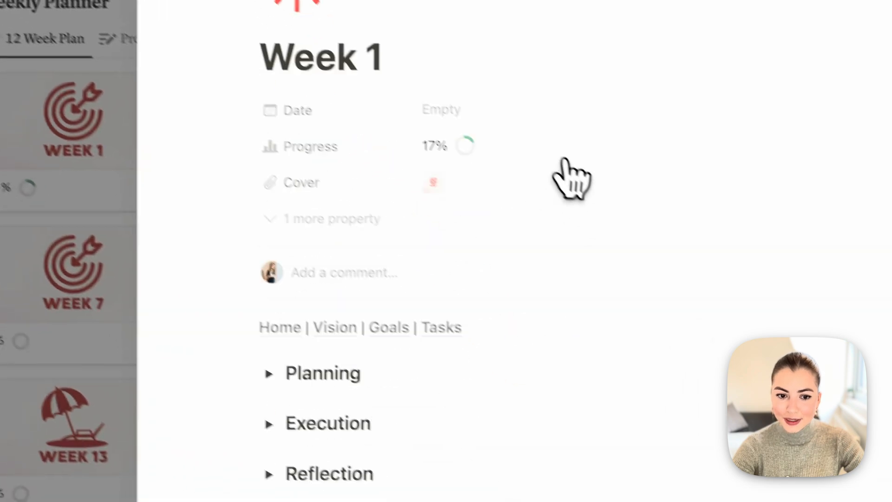
scroll(571, 164, down, 1)
scroll(571, 172, up, 2)
scroll(555, 181, down, 3)
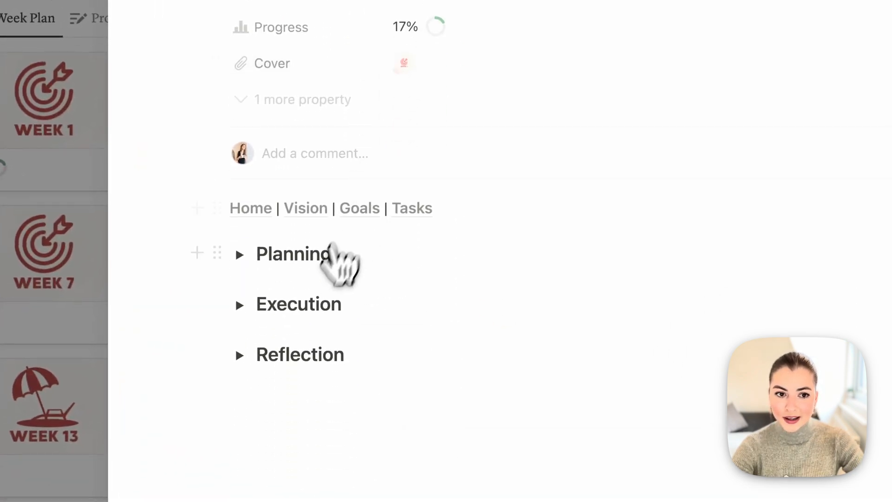
scroll(331, 251, up, 5)
click(422, 227)
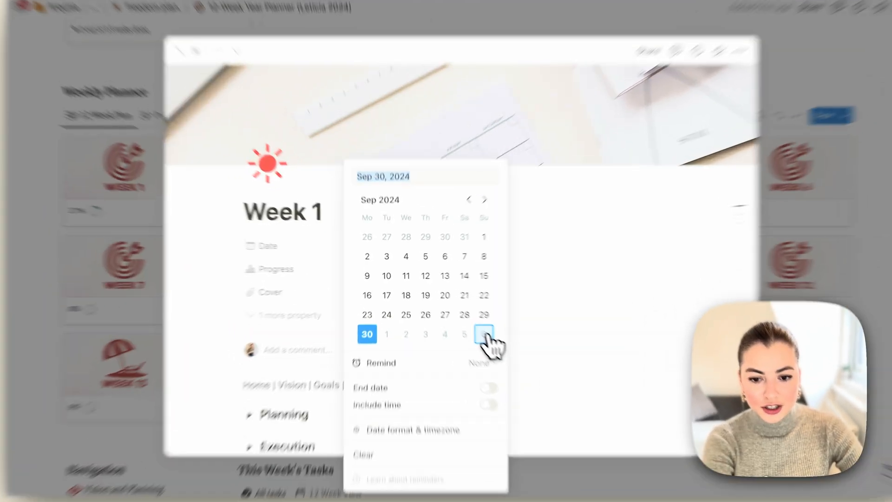
shift+click(464, 320)
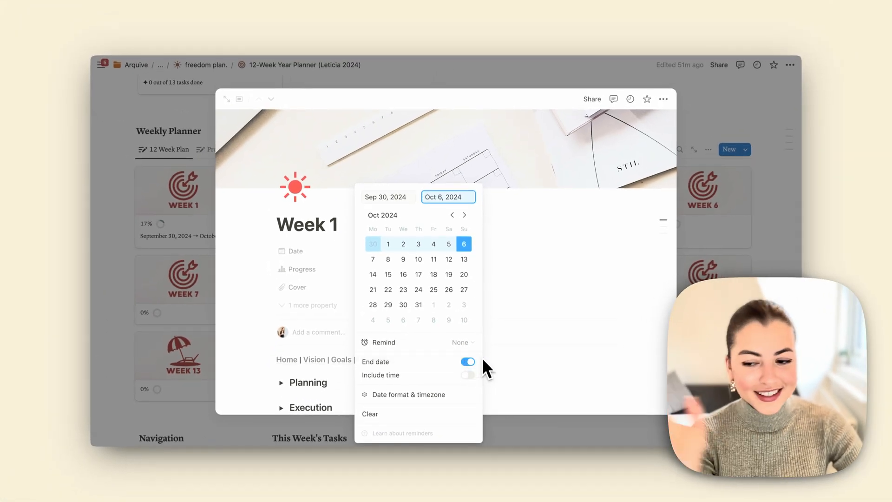
click(493, 312)
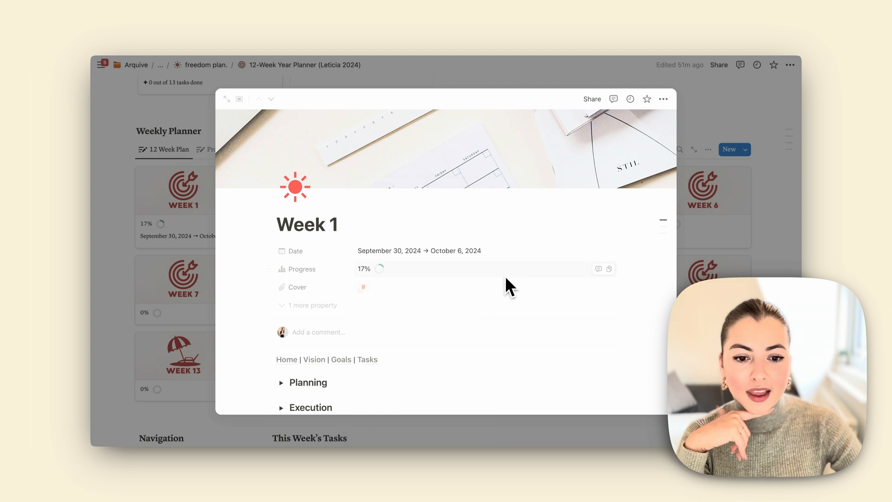
View Week 1's Planning questions, collapse that section, and expand the Execution section with its to-do table
scroll(505, 281, down, 3)
scroll(309, 316, down, 3)
click(281, 267)
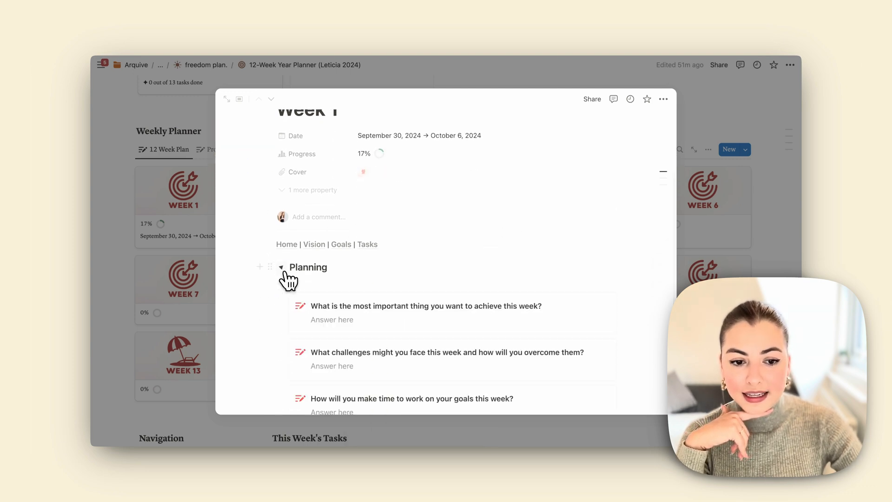
click(281, 267)
click(282, 290)
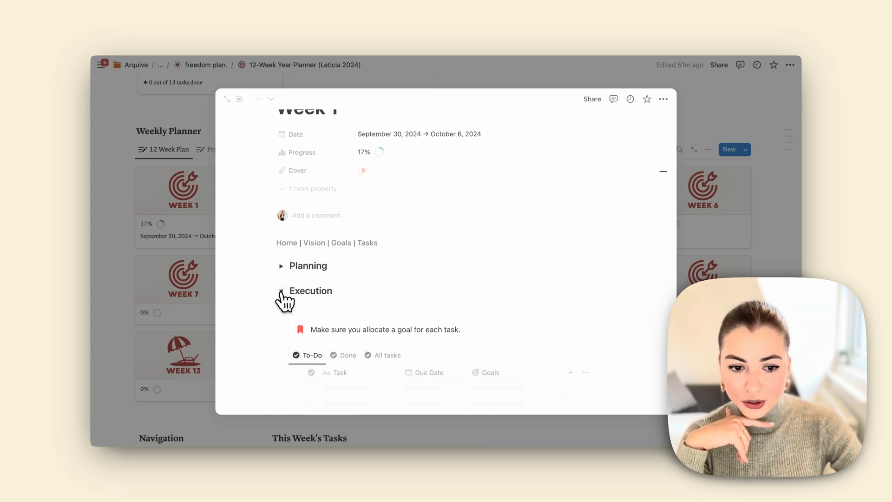
Review Week 1's Execution to-do table and page properties, and return to the Weekly Planner
scroll(280, 297, down, 8)
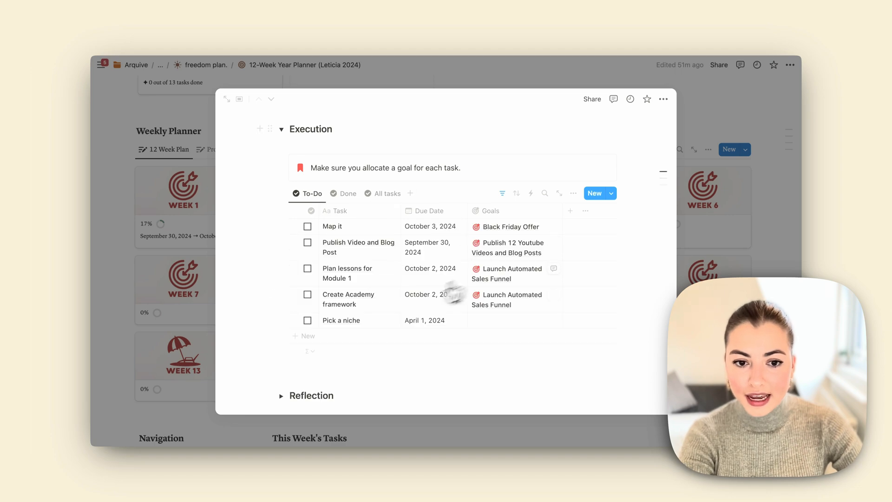
scroll(353, 246, up, 7)
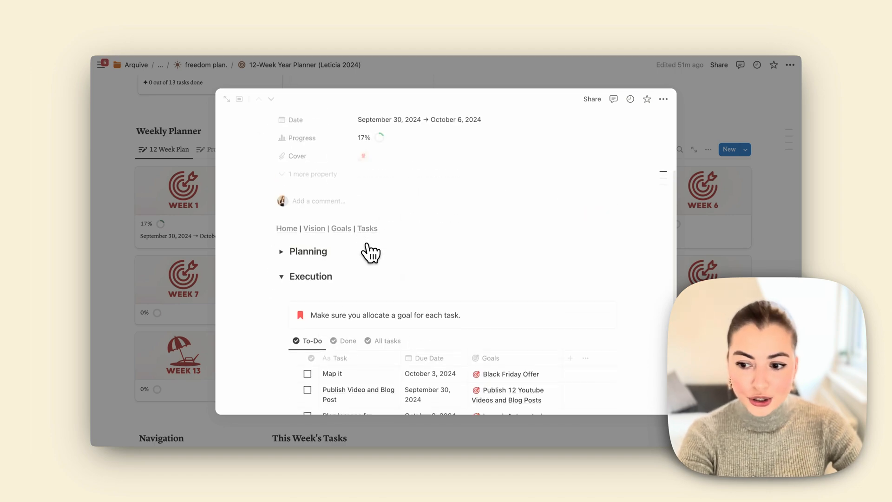
scroll(368, 246, down, 10)
scroll(302, 306, up, 11)
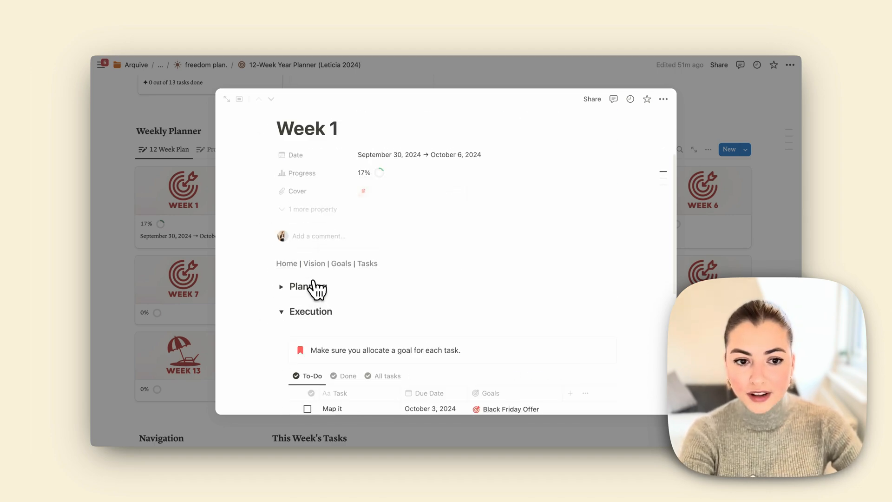
scroll(316, 289, up, 4)
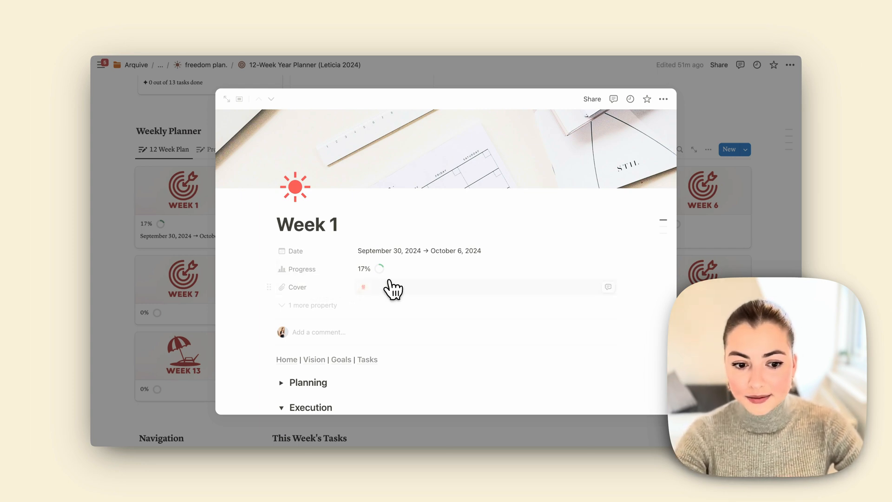
click(150, 165)
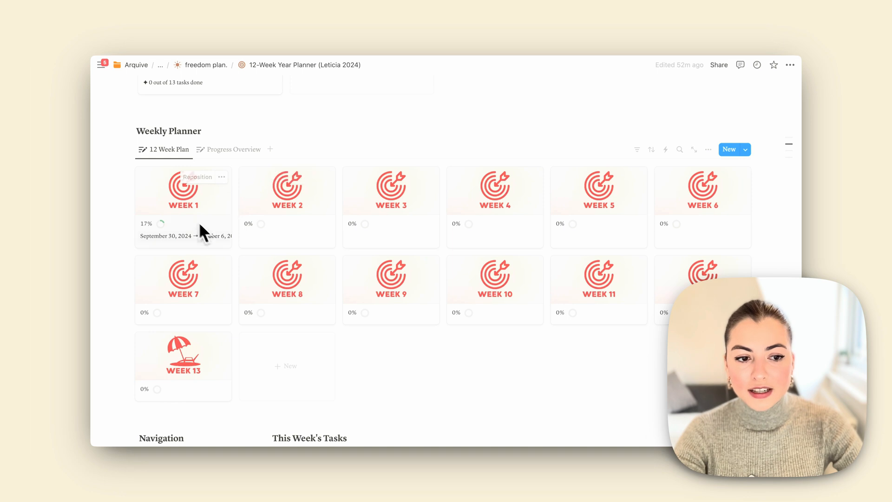
scroll(363, 275, down, 1)
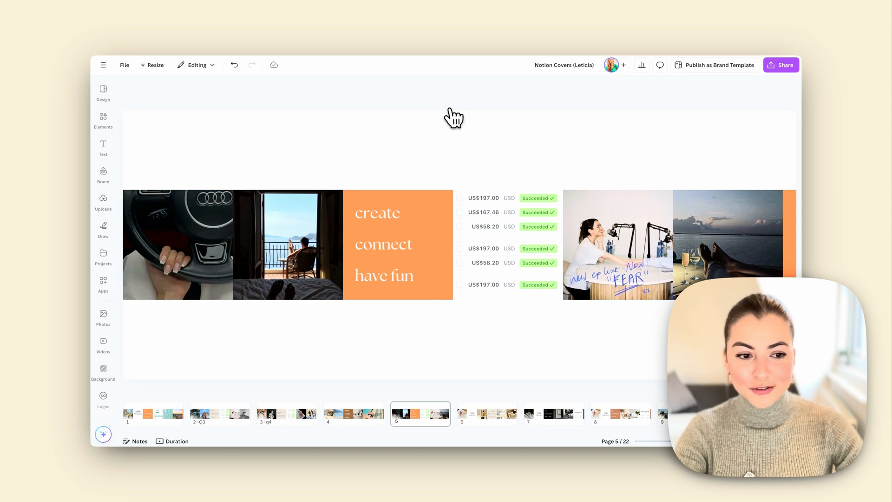
Examine the photo collage on page 5 of the Notion Covers design, starting from the steering wheel photo
click(165, 258)
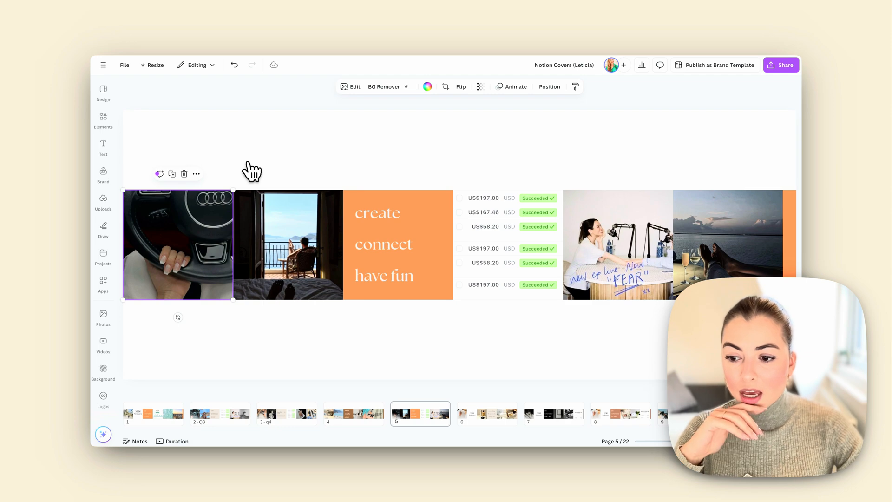
click(257, 303)
click(197, 238)
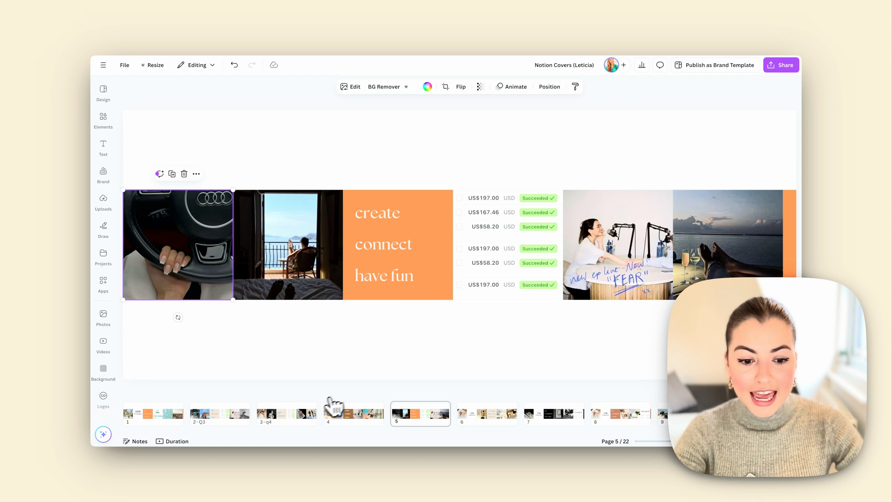
click(335, 378)
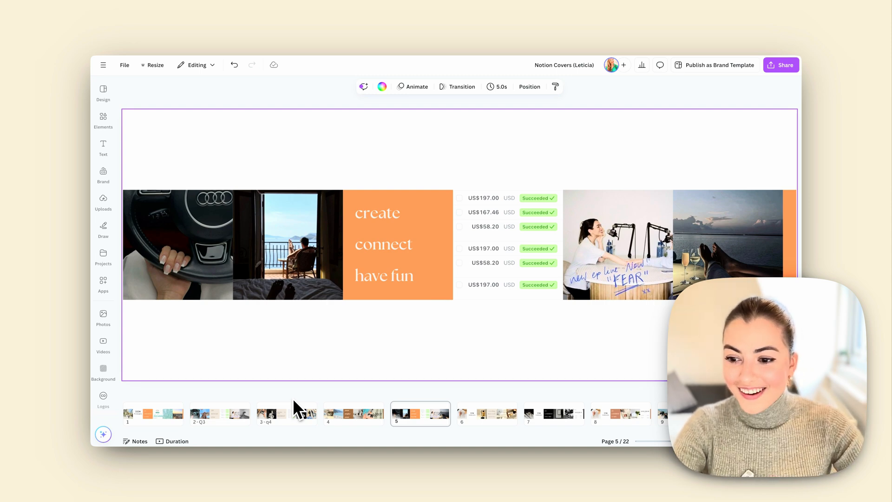
Compare the cover designs on pages 3, 2 and 5, return to the q4 page, and check the custom size options
click(287, 415)
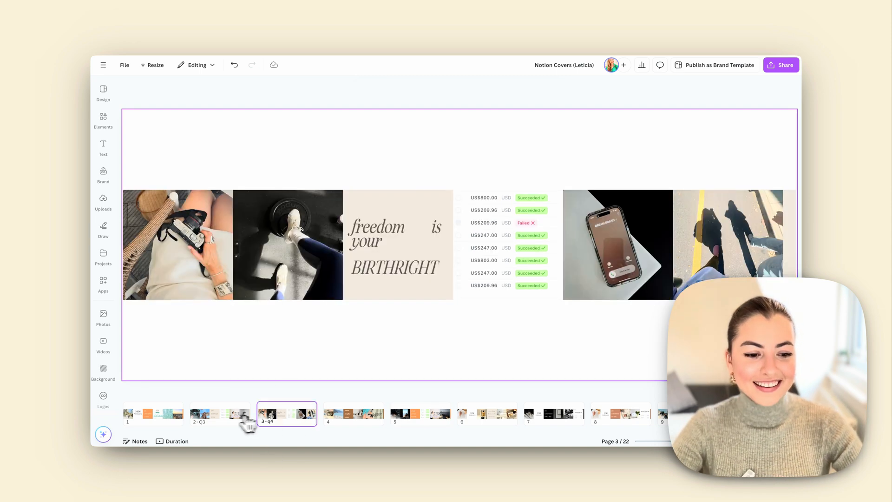
click(233, 419)
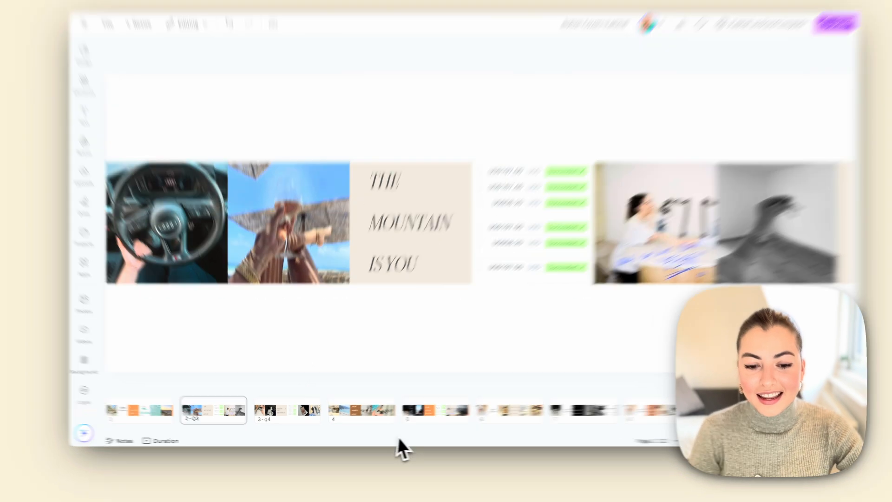
click(420, 418)
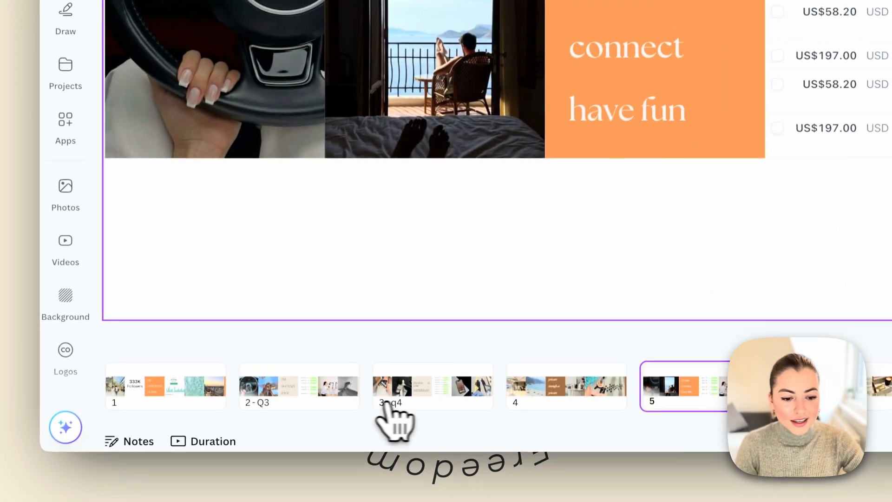
click(332, 447)
click(510, 256)
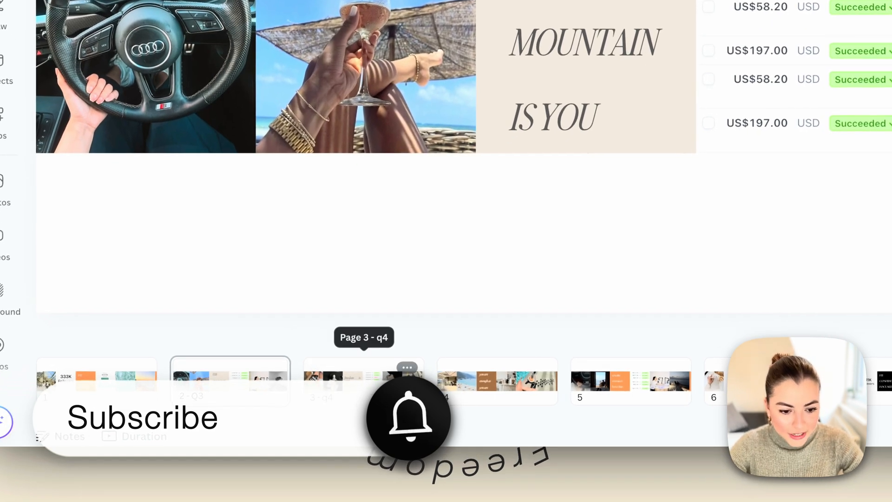
click(363, 377)
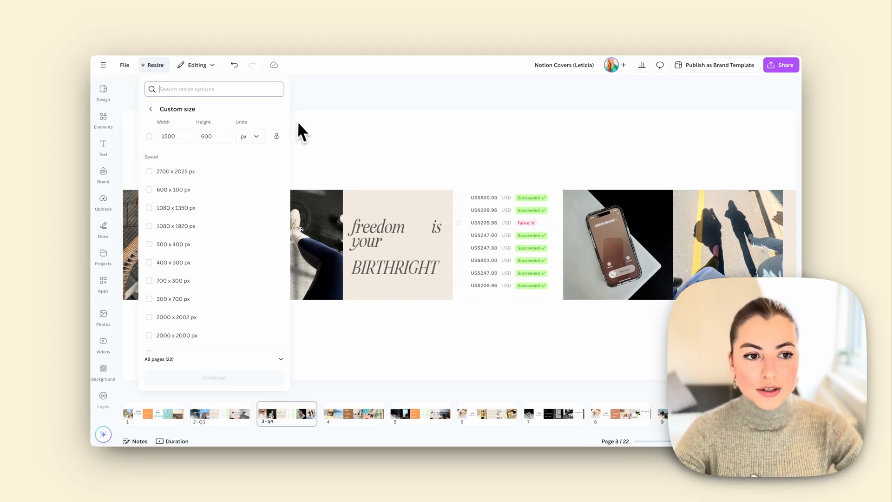
click(405, 163)
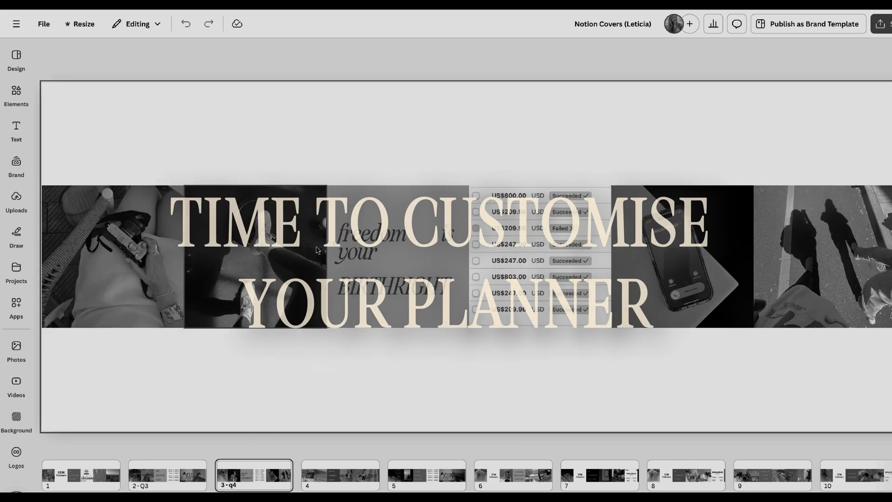
View the fonts of the "freedom is your" text on the q4 cover and switch the brand kit to Plannerfly
click(346, 239)
click(312, 52)
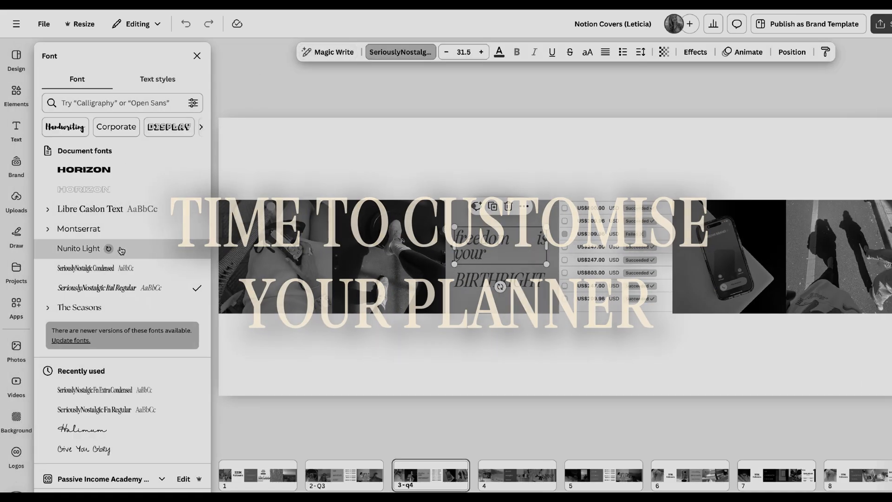
scroll(16, 420, down, 1)
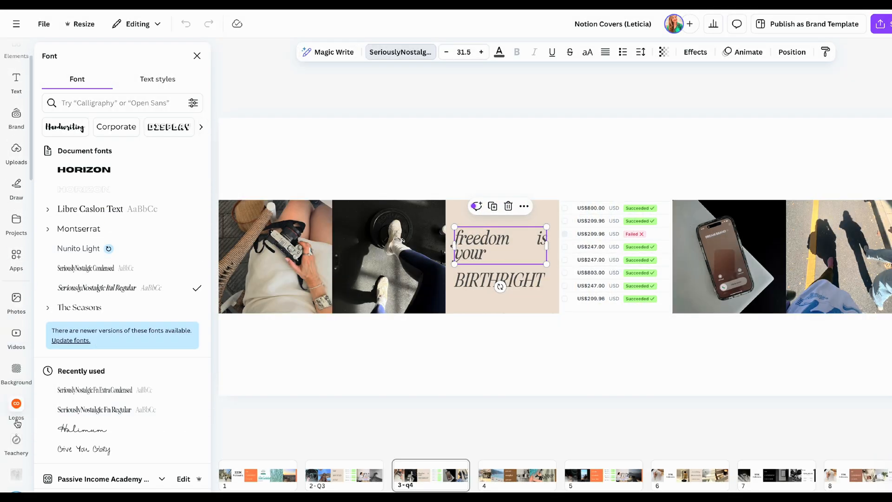
click(16, 420)
scroll(169, 273, down, 4)
scroll(176, 186, up, 4)
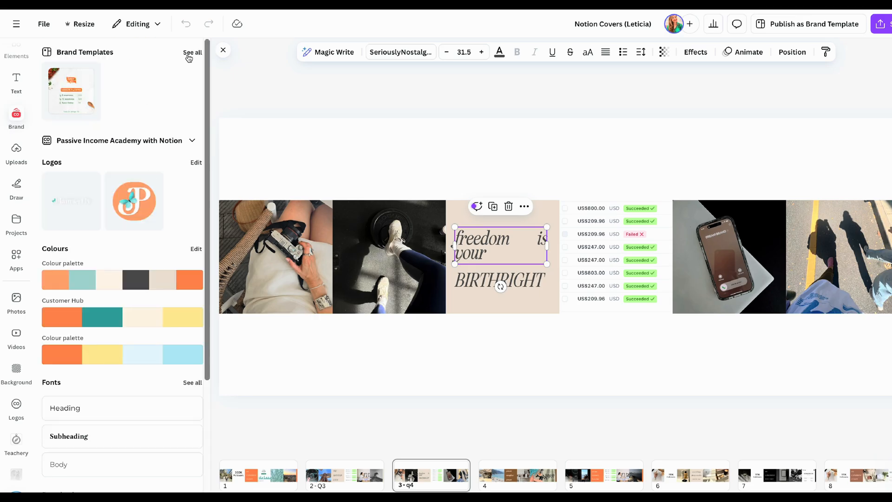
click(140, 140)
scroll(516, 278, down, 3)
click(516, 325)
click(586, 413)
Try the Plannerfly colour palette on the q4 cover page and undo each applied variation
click(104, 279)
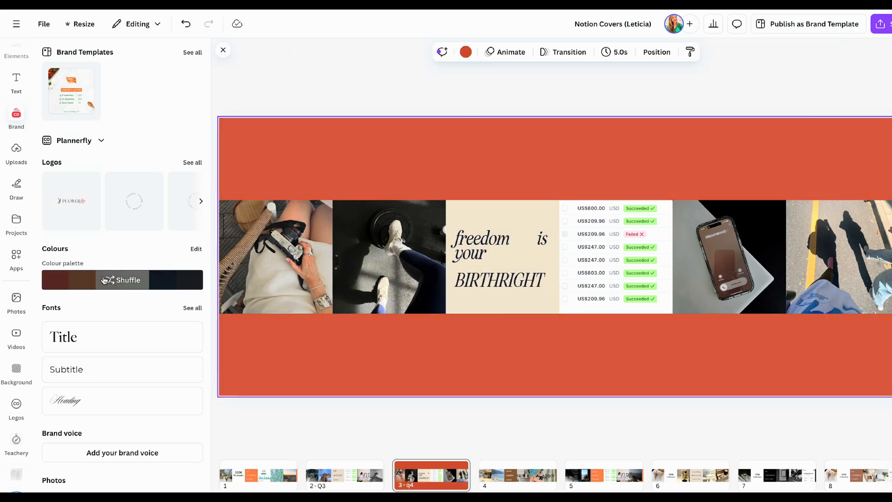
key(ctrl+z)
click(81, 283)
key(ctrl+z)
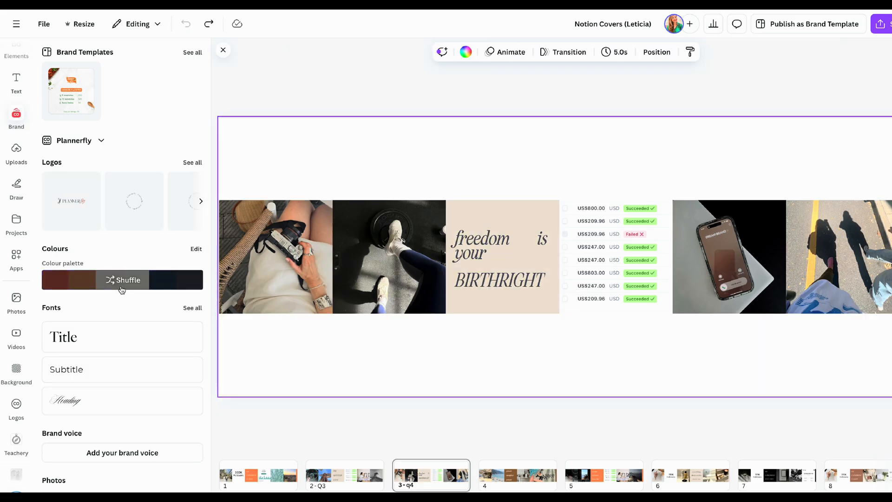
Try Plannerfly palette colours on the quote square, fill it with the second cream shade, and apply that colour change across all pages
click(501, 256)
click(355, 51)
click(136, 254)
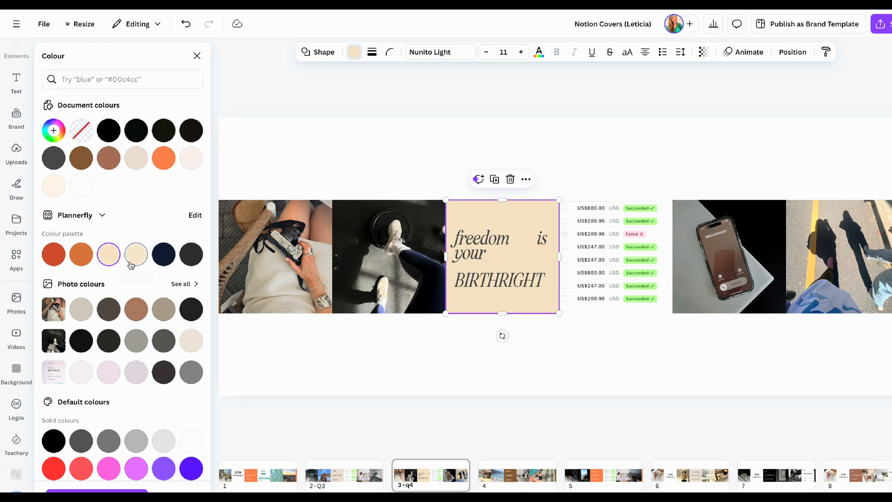
click(81, 254)
click(163, 254)
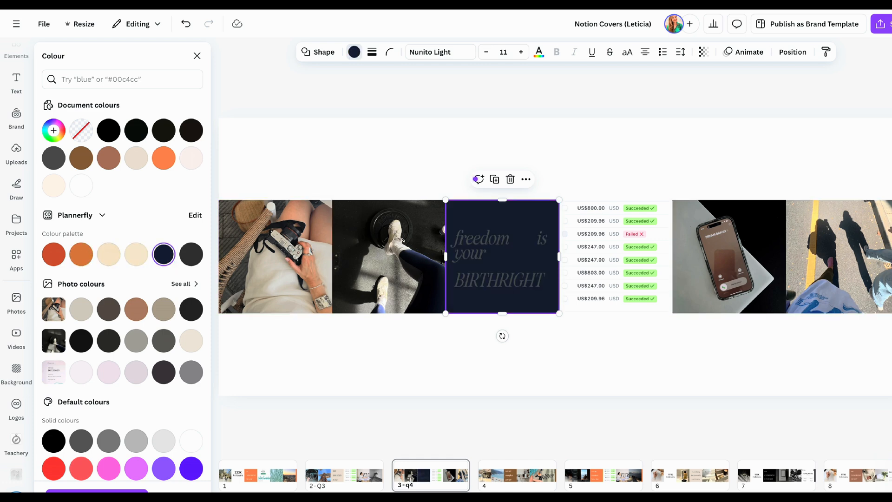
click(81, 254)
click(137, 254)
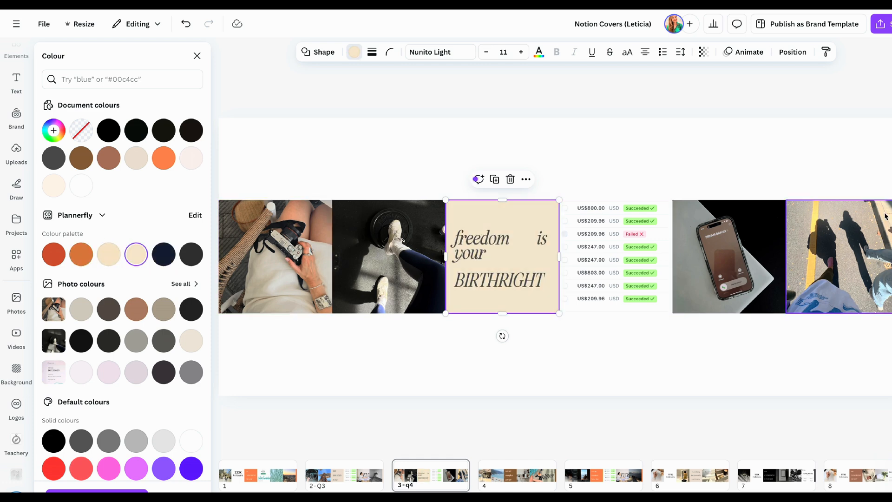
click(97, 490)
Try a circular Plannerfly brand logo on the q4 cover and delete it
click(479, 253)
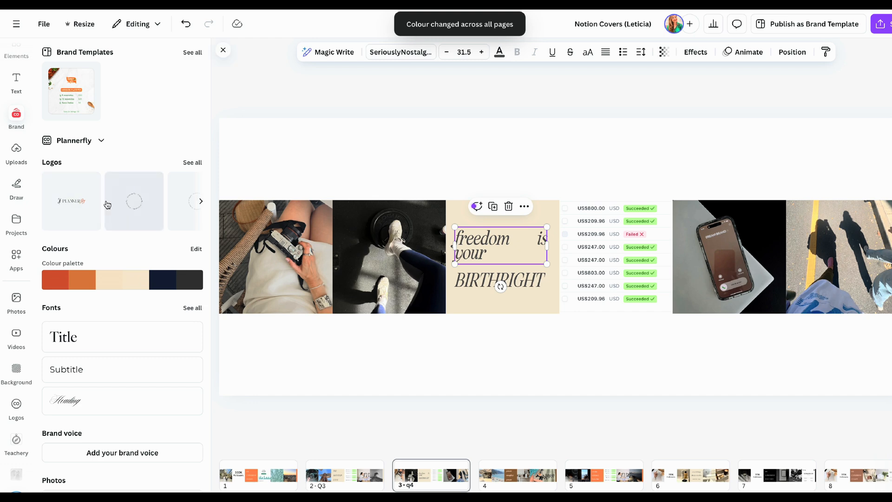
click(123, 203)
drag(566, 341, 502, 338)
key(Delete)
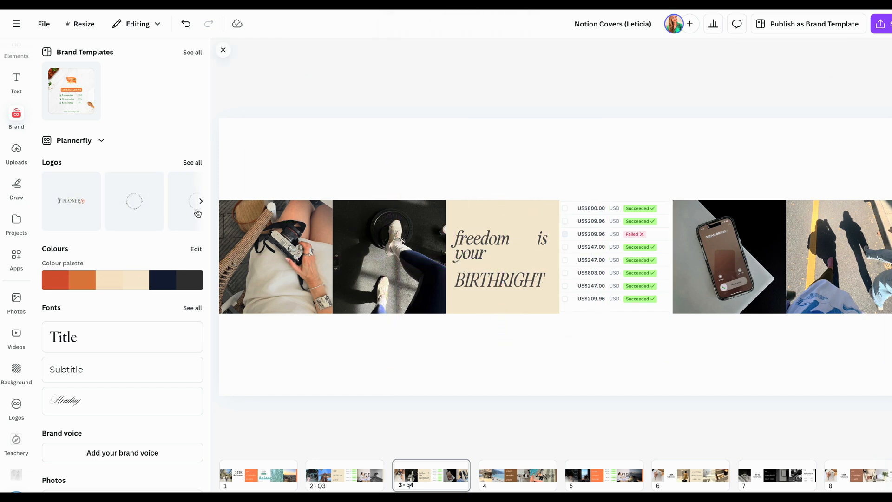
Replace the quote text with the circular "Freedom is your birth Right" logo, cropping its margins and centring it on the cream square
click(201, 201)
click(69, 203)
drag(557, 254, 493, 254)
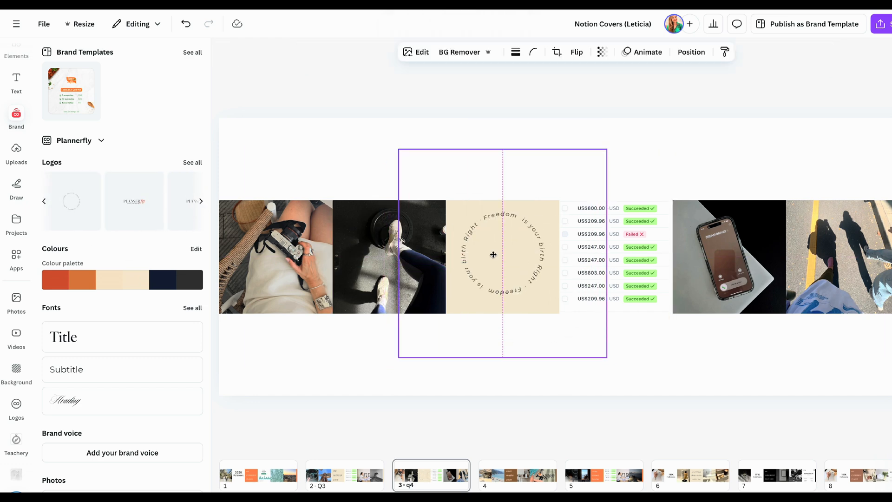
drag(503, 150, 503, 200)
drag(607, 277, 559, 278)
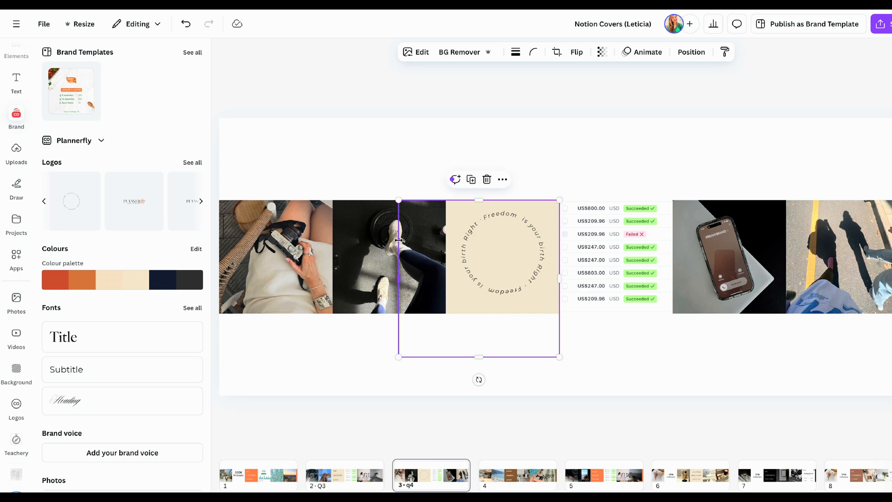
drag(399, 240, 446, 253)
drag(477, 357, 437, 321)
drag(503, 280, 506, 281)
Add the ÍCONE.png brand logo, crop its empty margins, and centre it inside the circular lettering
click(193, 162)
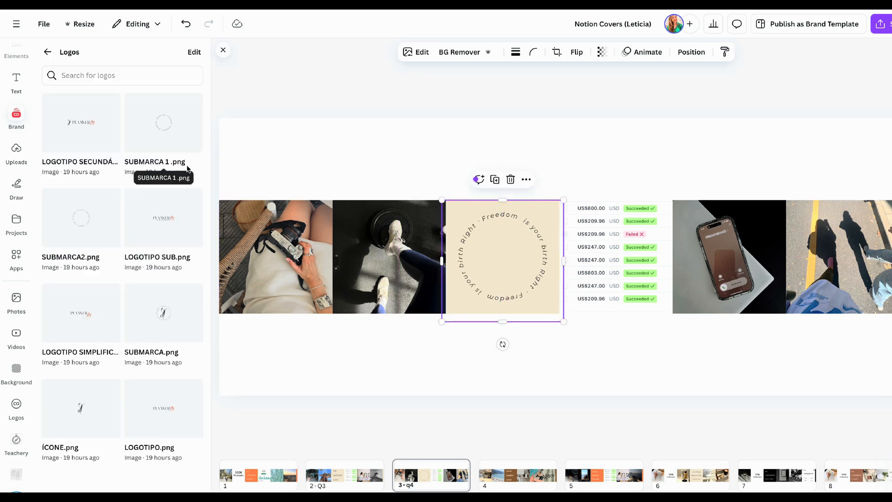
click(83, 413)
drag(671, 360, 659, 350)
drag(561, 152, 561, 215)
drag(659, 282, 585, 258)
drag(463, 282, 541, 283)
drag(560, 349, 560, 280)
drag(567, 252, 509, 262)
Adjust the dark photo of white sneakers to brightness -21 and contrast 18, and increase its sharpness
click(360, 249)
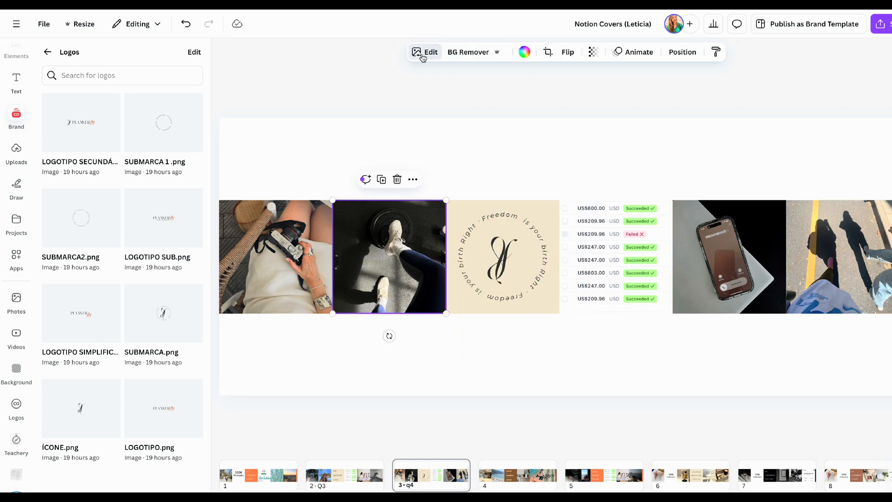
click(71, 83)
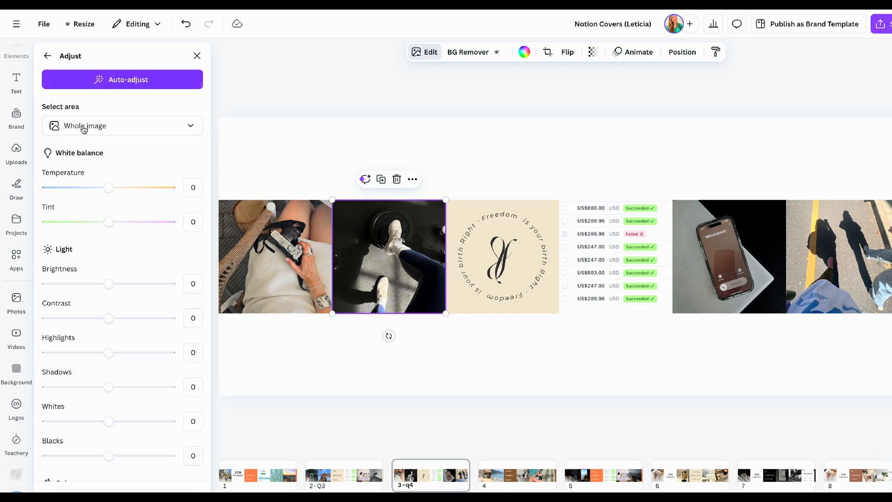
drag(108, 284, 117, 322)
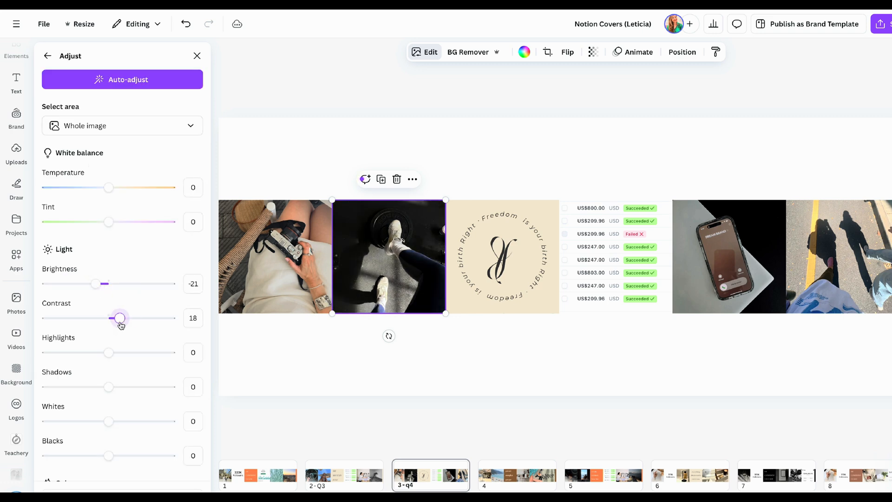
scroll(98, 395, down, 6)
mouse_move(108, 394)
mouse_down()
mouse_move(157, 394)
mouse_move(118, 395)
mouse_up()
scroll(78, 361, up, 5)
Set the camera photo's brightness to -14 and contrast to 27, and increase its sharpness
click(283, 255)
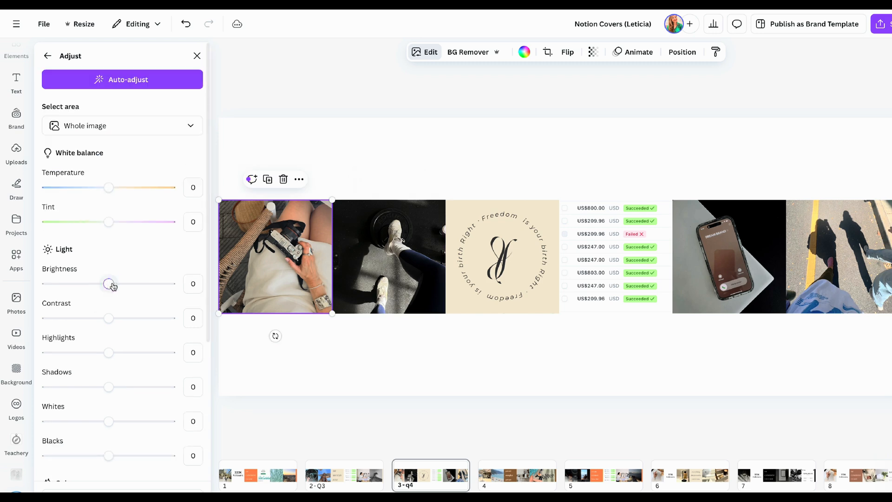
drag(110, 285, 117, 285)
drag(109, 319, 126, 320)
drag(115, 283, 100, 283)
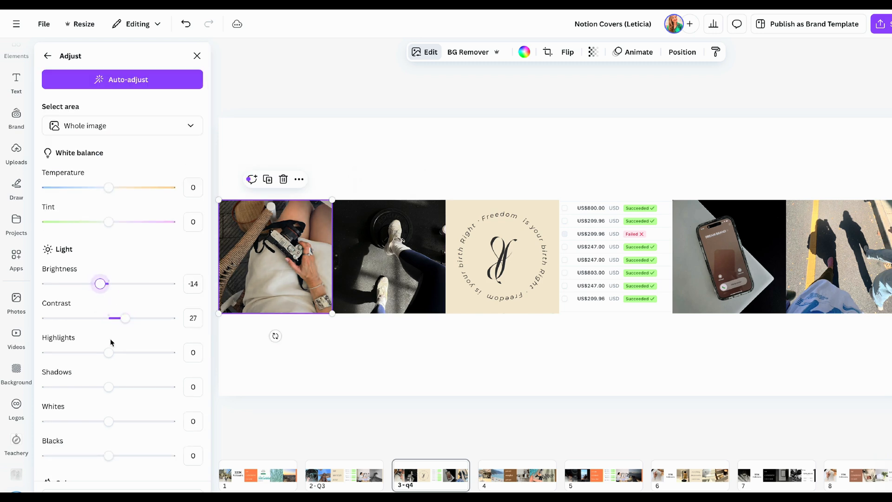
scroll(109, 325, down, 4)
mouse_move(109, 320)
mouse_down()
mouse_move(124, 321)
mouse_move(109, 320)
mouse_up()
scroll(109, 335, down, 2)
drag(108, 410, 118, 410)
Adjust the phone photo's brightness and contrast, and increase its sharpness
click(702, 267)
scroll(125, 180, up, 4)
mouse_move(106, 214)
mouse_down()
mouse_move(136, 219)
mouse_move(119, 215)
mouse_up()
drag(110, 249, 123, 250)
scroll(124, 325, down, 5)
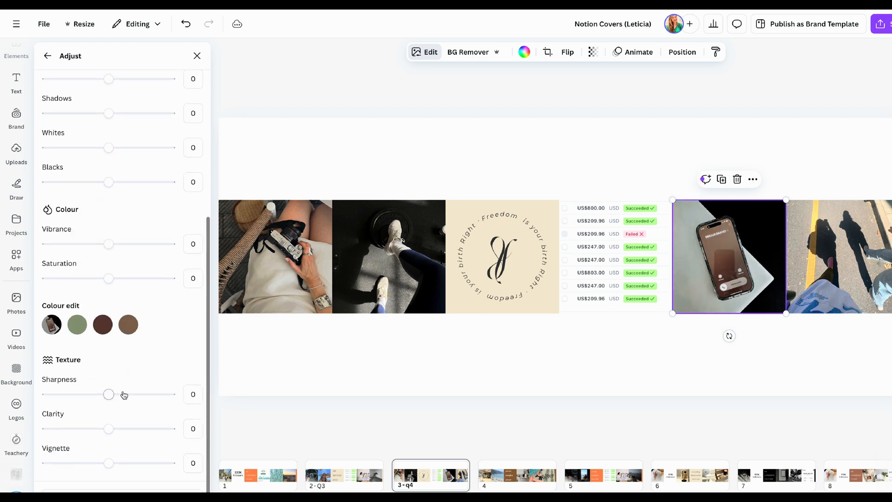
drag(109, 394, 120, 394)
Lower the brightness of the road-shadow photo, raise its contrast slightly, and increase its sharpness
click(822, 283)
scroll(88, 144, up, 6)
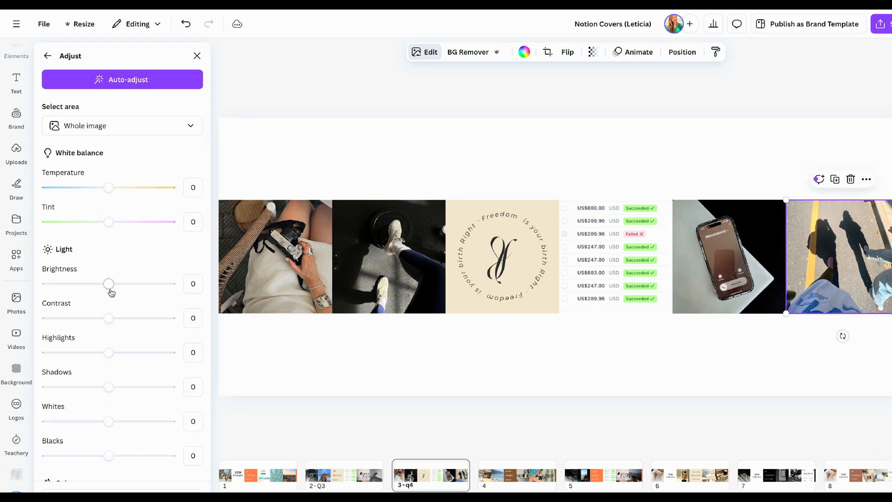
drag(110, 285, 82, 286)
mouse_move(109, 319)
mouse_down()
mouse_move(141, 327)
mouse_move(120, 322)
mouse_up()
scroll(116, 353, down, 5)
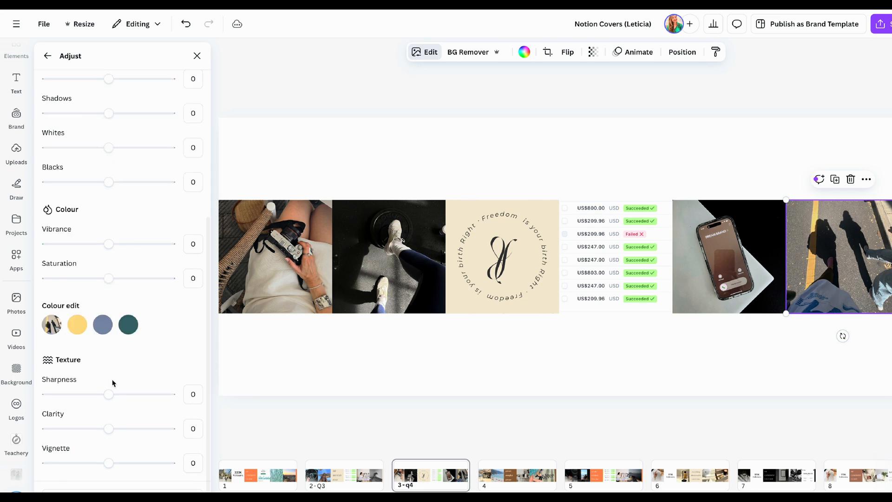
drag(109, 394, 123, 395)
click(366, 389)
Download only the current page 3 as a PNG and save it as q4 in the DOWLOADS folder
click(880, 23)
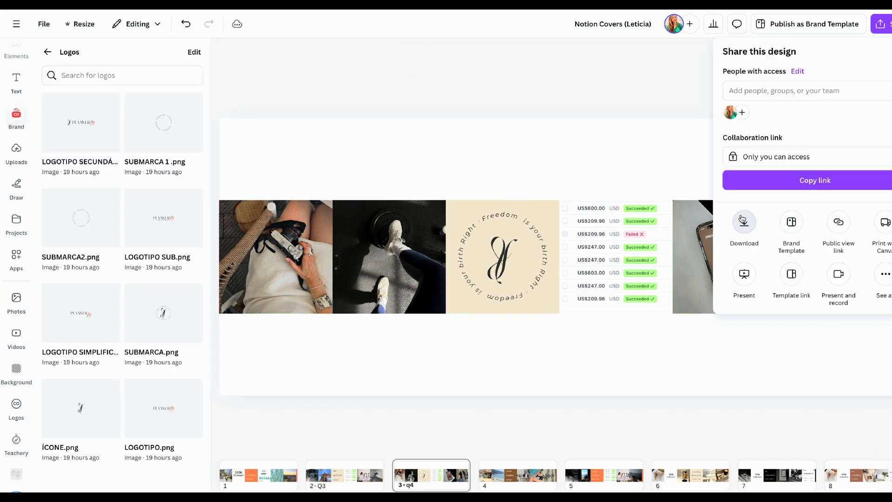
click(743, 225)
click(773, 231)
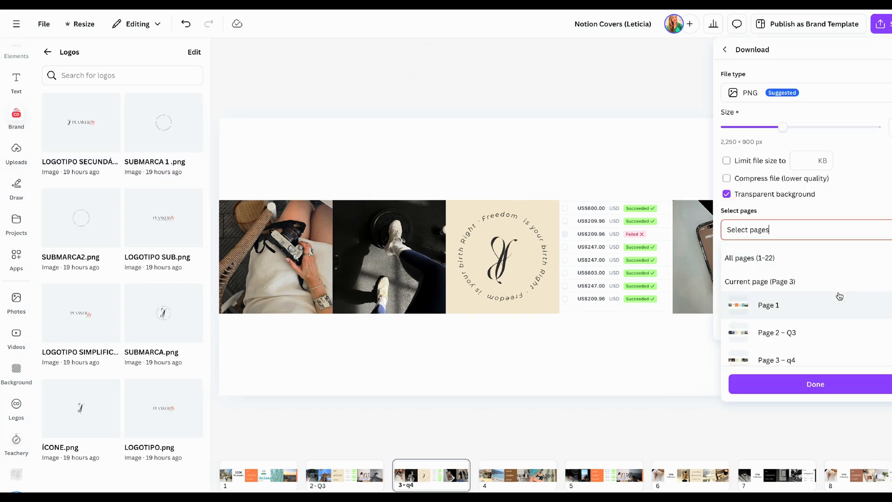
click(827, 280)
click(816, 383)
click(816, 281)
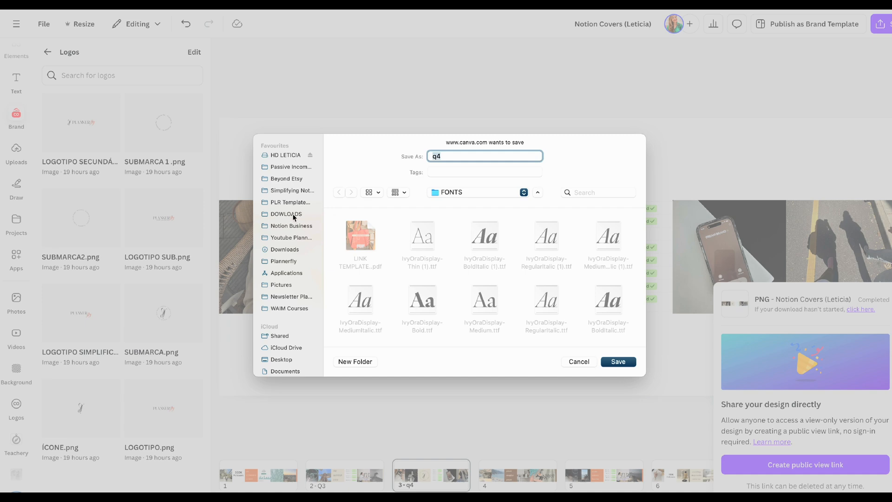
click(290, 202)
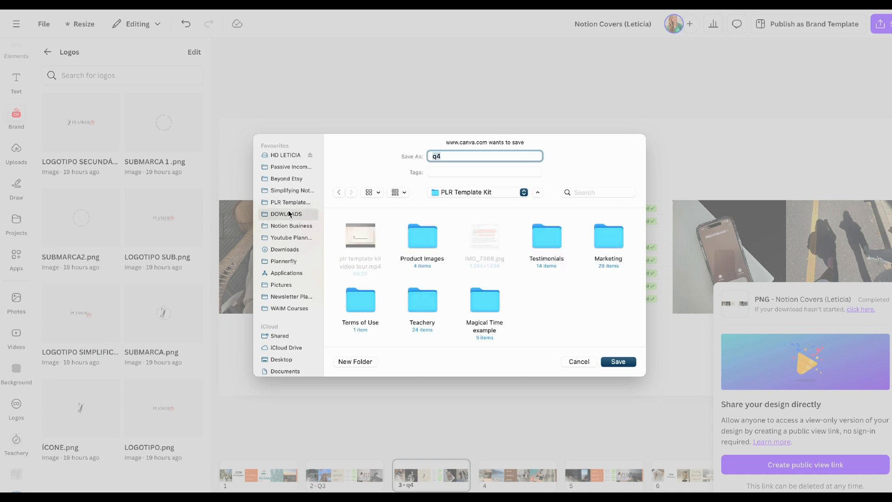
click(286, 213)
key(Return)
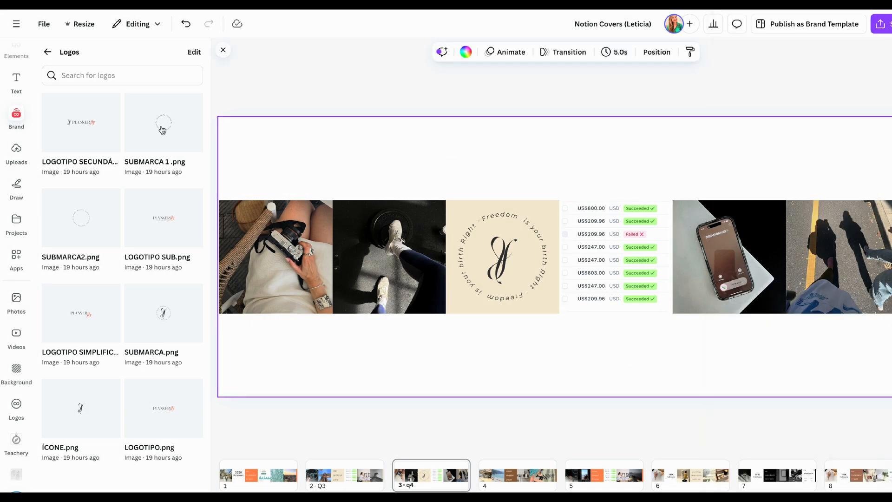
Switch to the Notion 12-Week Year Planner page and replace its cover with q4.png from the DOWLOADS folder
click(247, 80)
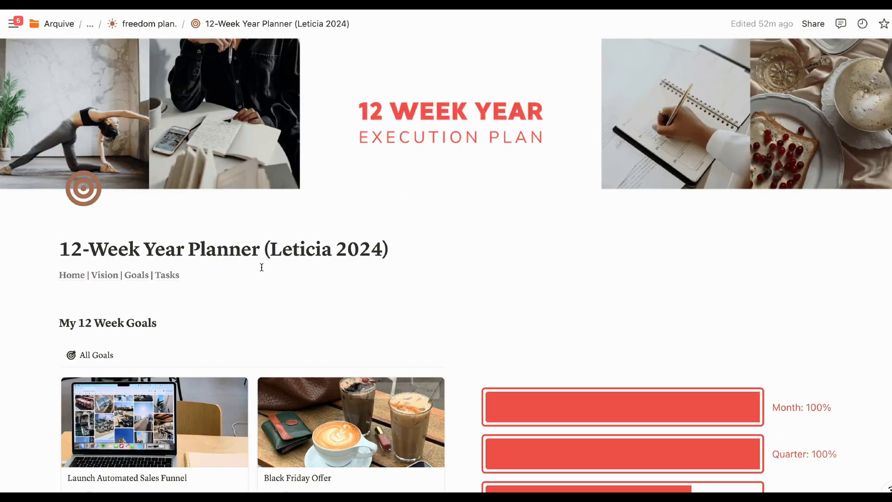
click(784, 54)
click(643, 75)
click(643, 106)
click(469, 138)
click(306, 210)
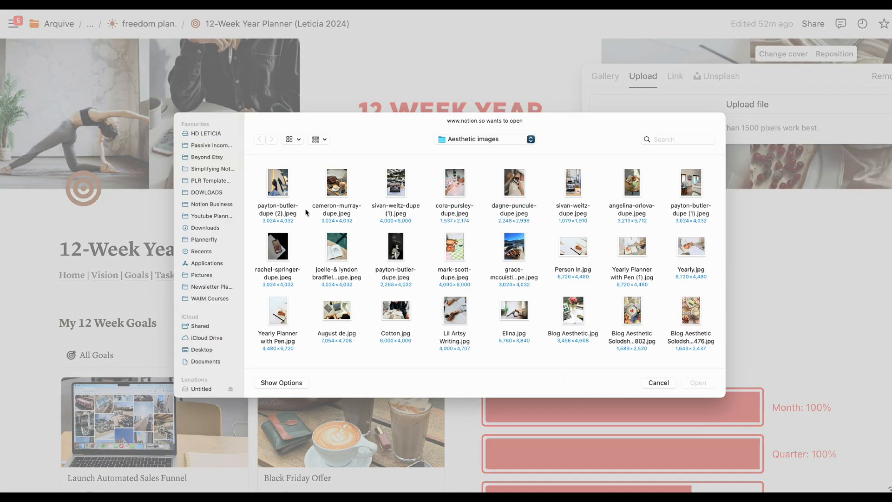
click(207, 195)
double_click(279, 186)
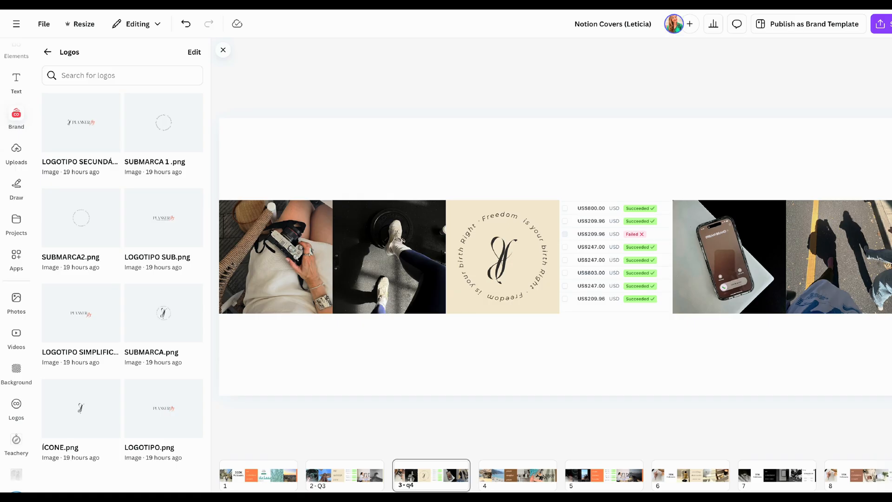
Switch to Canva, download page 3 again as a PNG, and save it as q4 (1) in the DOWLOADS folder
click(881, 24)
click(744, 222)
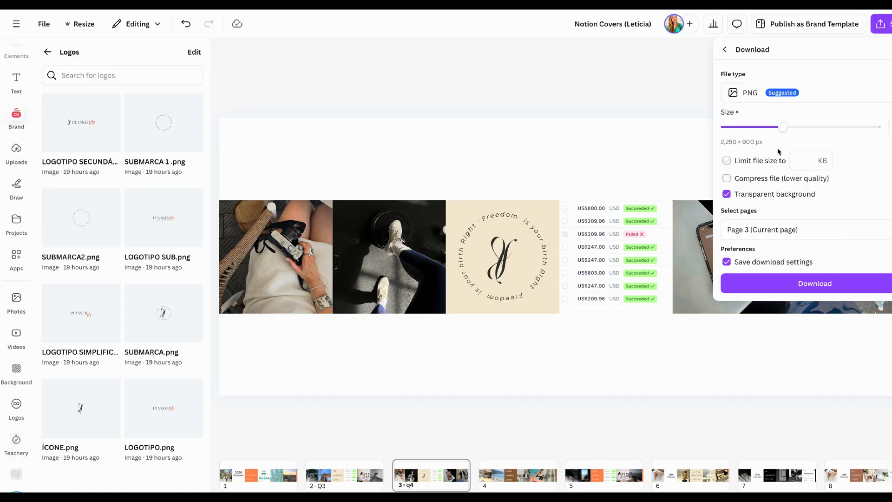
click(757, 284)
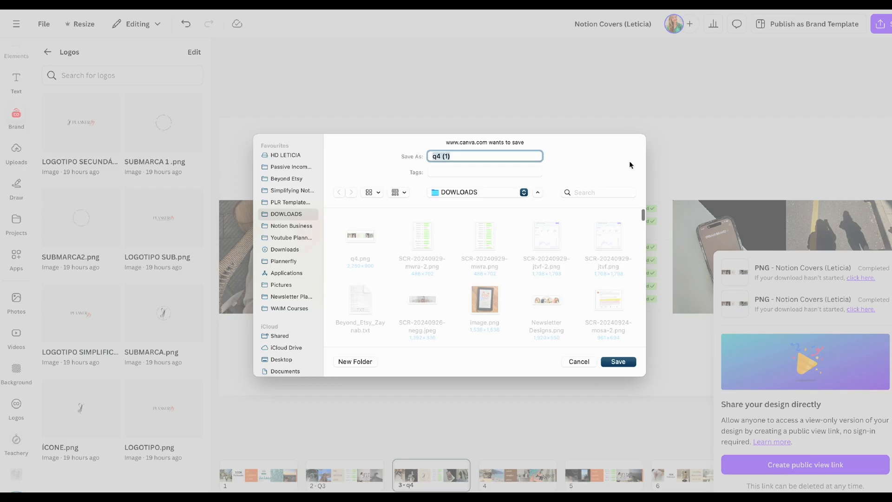
key(Return)
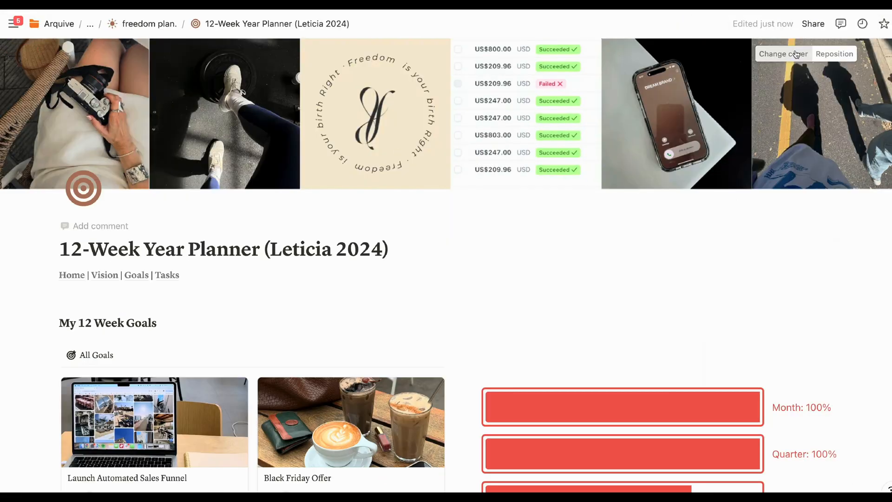
Upload the re-exported q4 image as the Notion planner page's new cover
click(796, 54)
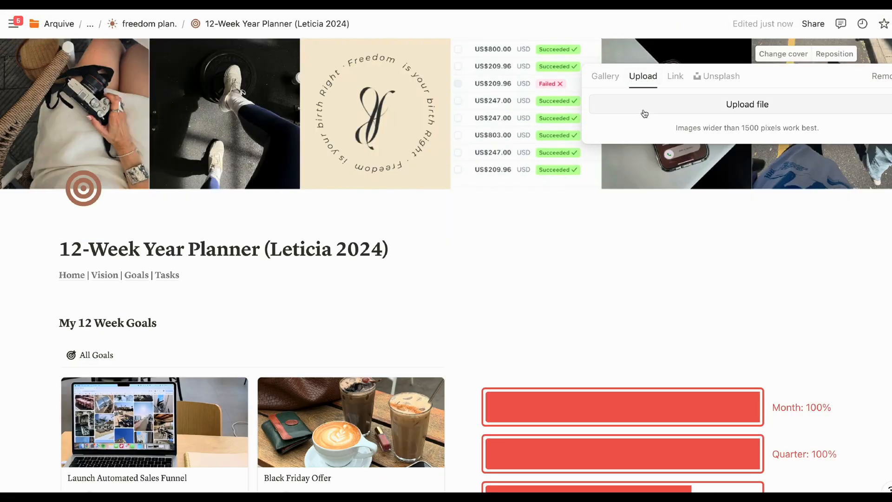
click(643, 113)
double_click(481, 241)
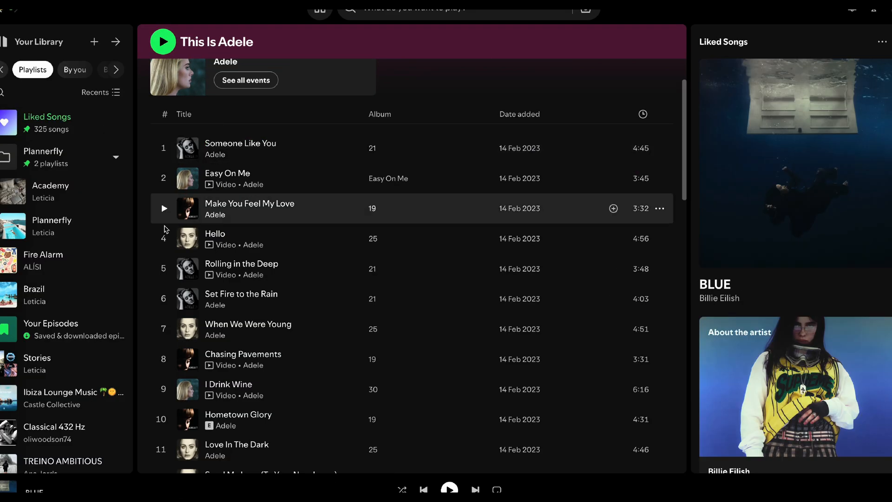
Switch to Spotify, play "Make You Feel My Love" from the This Is Adele playlist, and lower the volume
click(80, 198)
click(170, 204)
key(XF86AudioLowerVolume)
scroll(223, 195, down, 7)
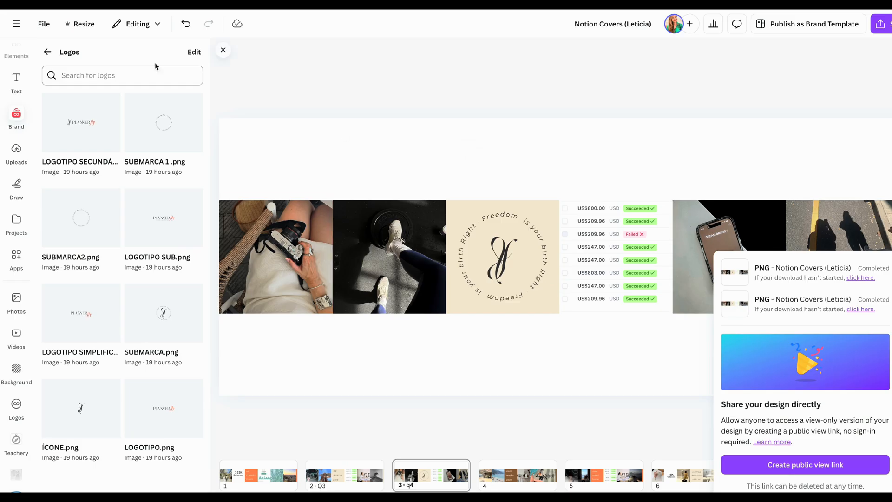
Search all your own Canva content for "12 week" and expand the list of matching designs
click(28, 201)
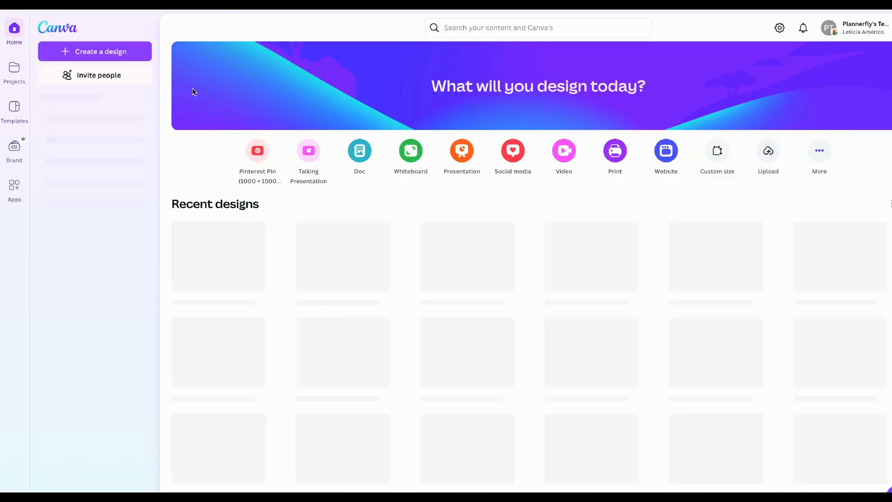
click(470, 27)
text(12 week)
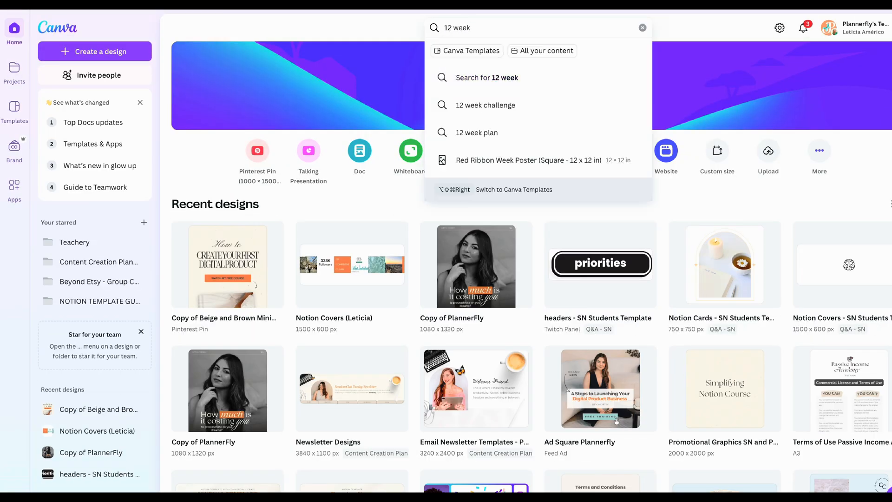
click(539, 50)
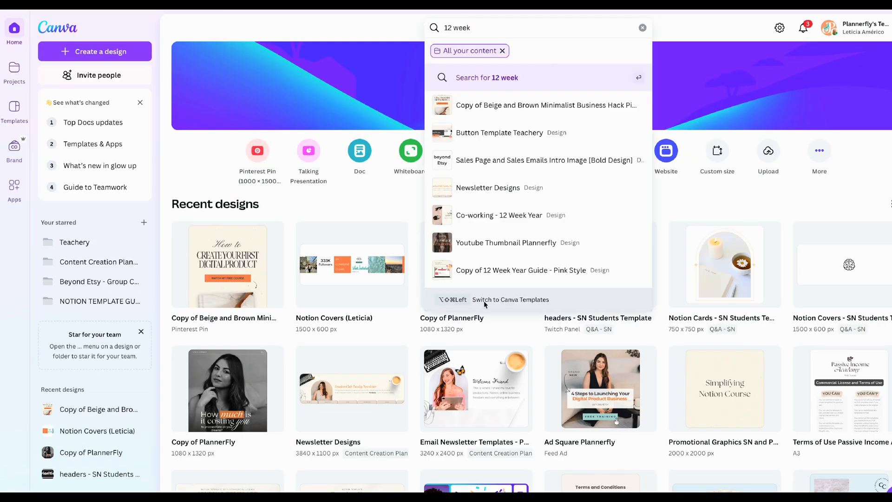
click(495, 77)
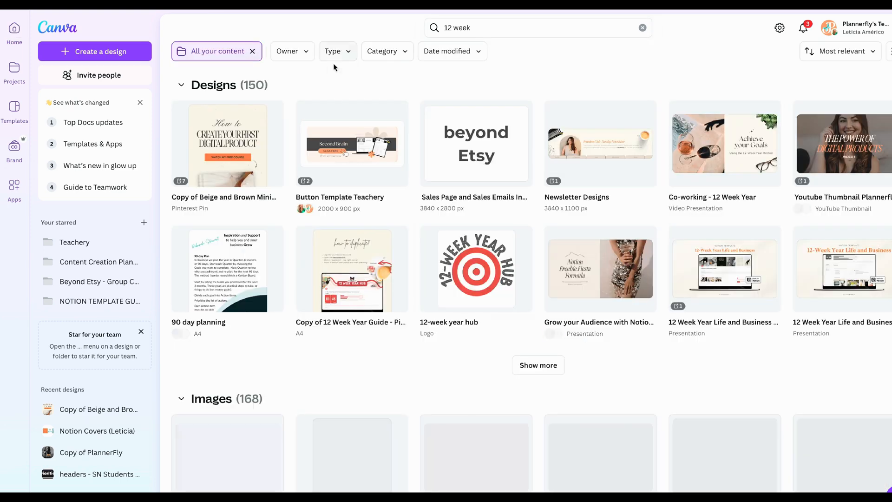
click(538, 365)
scroll(446, 404, down, 4)
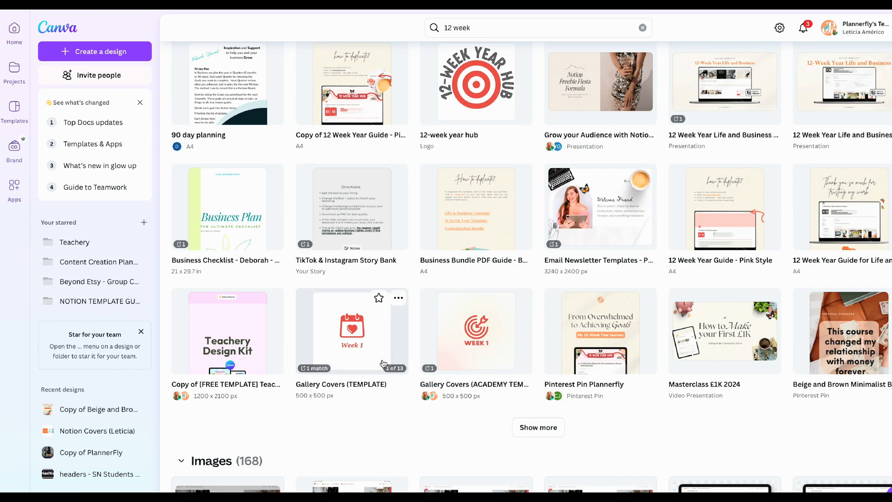
Open the Gallery Covers (ACADEMY TEMPLATE) design in the full editor, removing the accidentally added browser bookmark
click(483, 337)
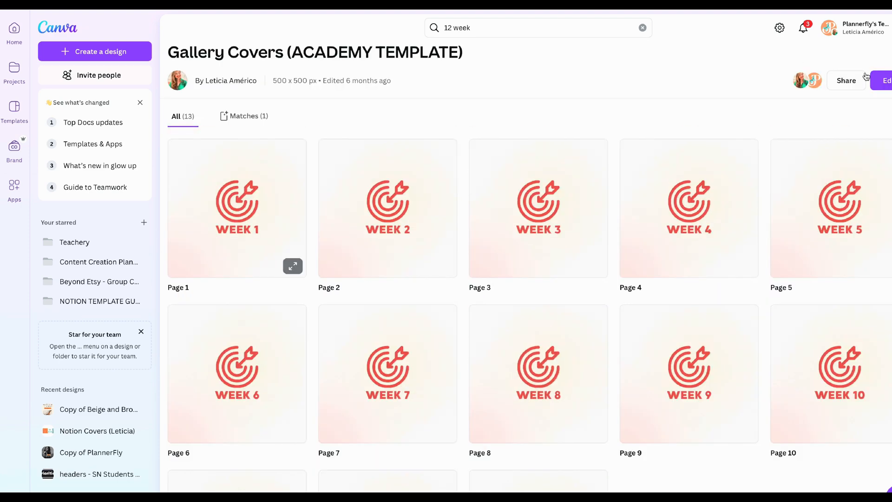
click(878, 80)
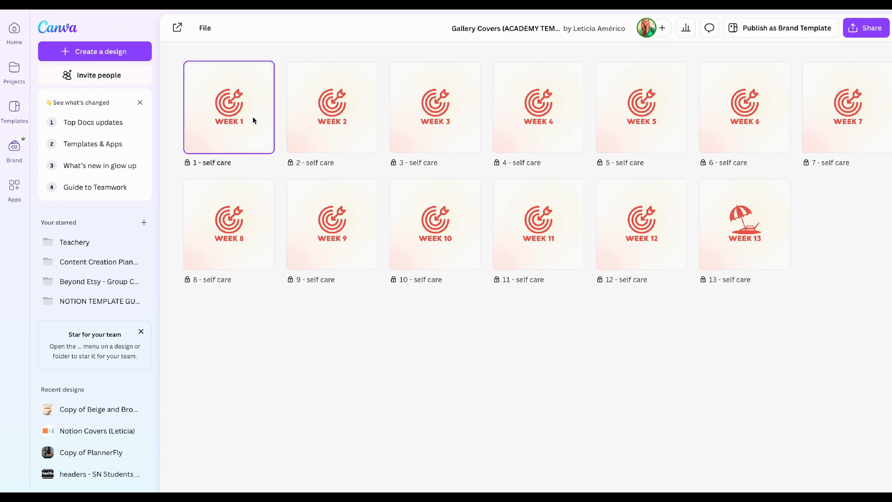
double_click(210, 88)
key(super+d)
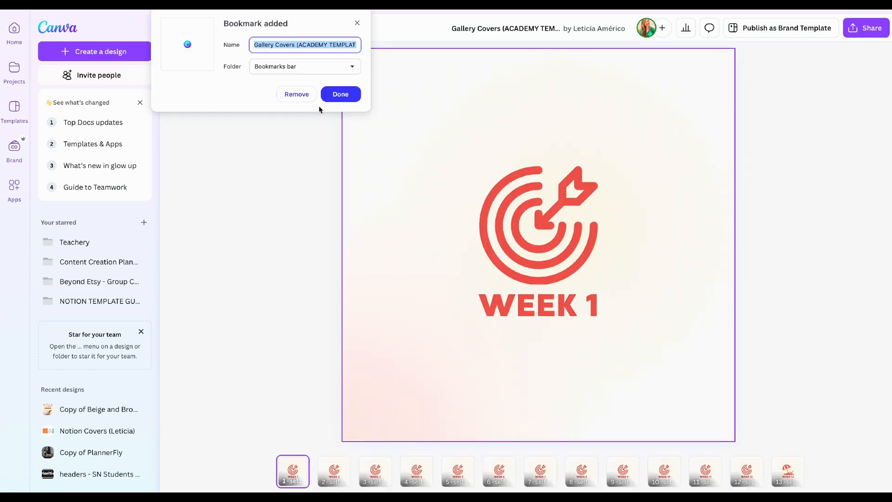
click(303, 93)
click(183, 26)
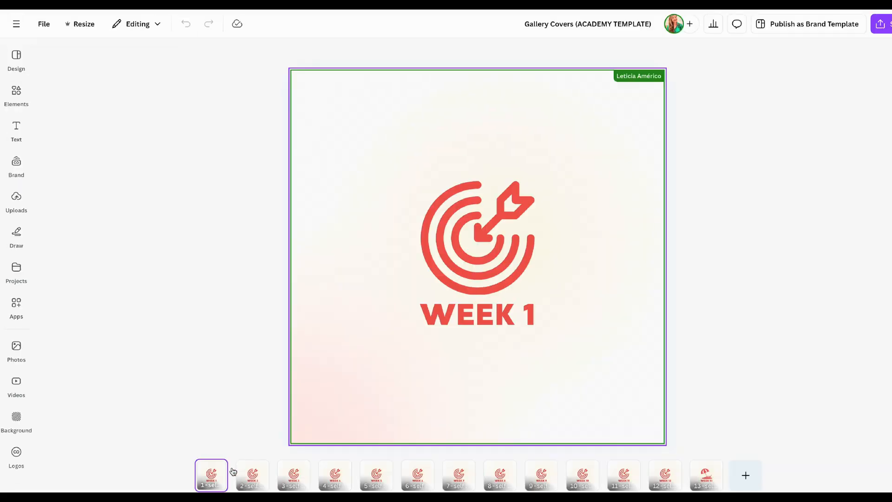
Add a blank page with a cream background from the Plannerfly palette, and open the duplicated Week 1 page
click(745, 475)
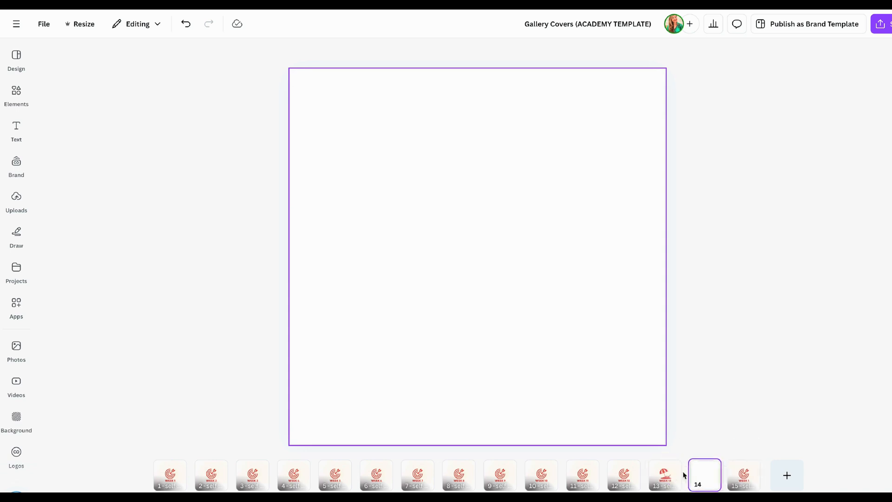
click(404, 52)
click(136, 199)
click(197, 56)
click(751, 468)
click(676, 337)
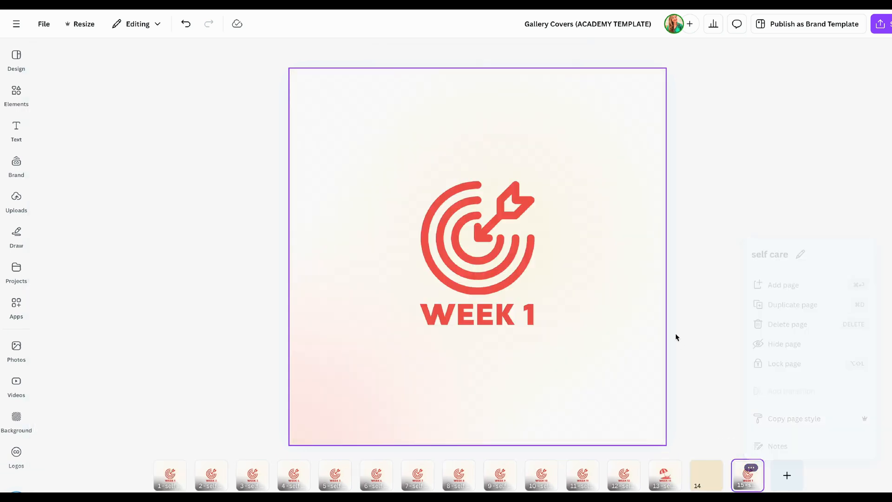
Try the Angeline font on the WEEK 1 text, turning off uppercase and retyping the word as Week
click(477, 314)
click(306, 50)
click(84, 217)
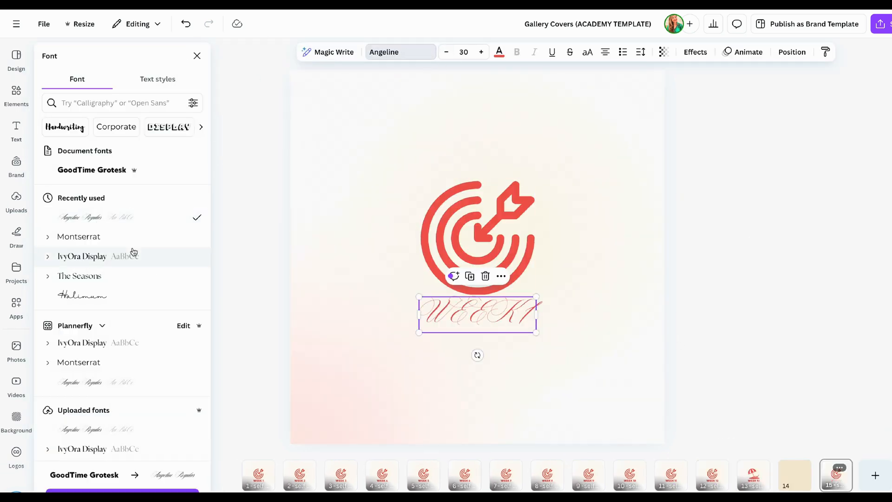
click(113, 380)
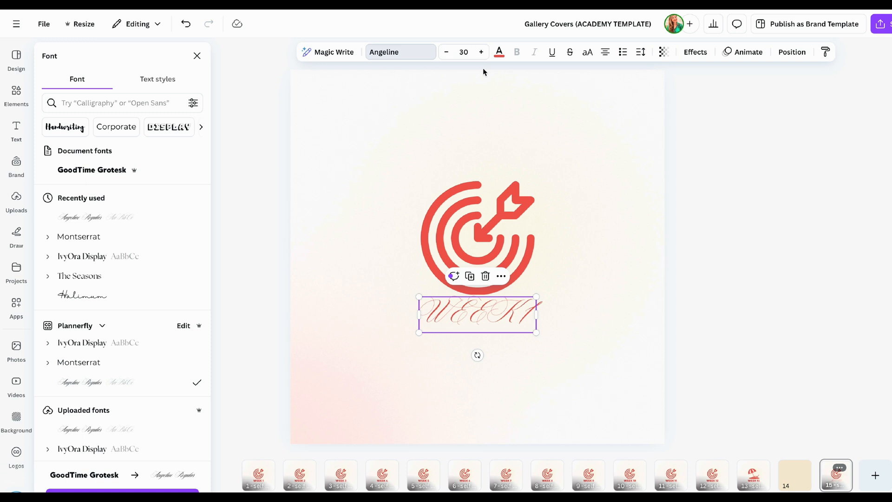
click(584, 56)
double_click(487, 326)
text(Week)
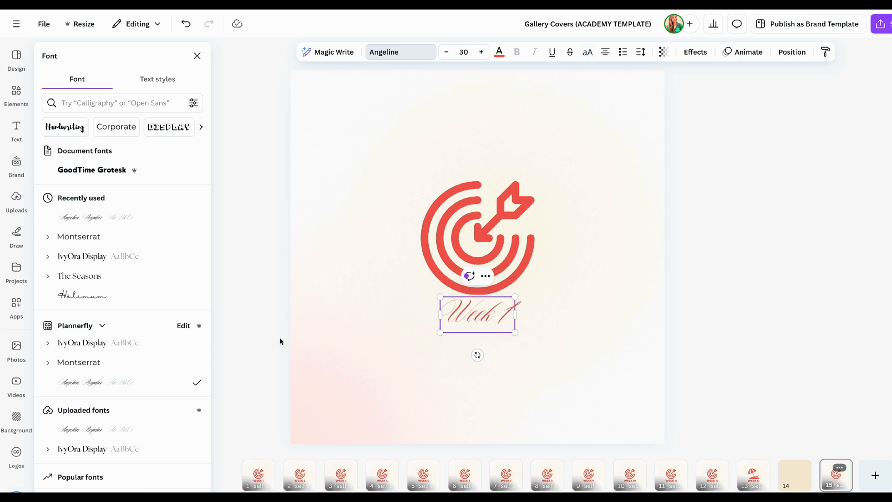
Enlarge the Week 1 text to size 73.6, centre it on the page, and move the target icon up above it
click(344, 335)
click(470, 320)
click(504, 343)
click(478, 325)
drag(440, 296, 326, 248)
drag(409, 287, 463, 322)
click(345, 249)
drag(469, 242, 469, 211)
click(467, 315)
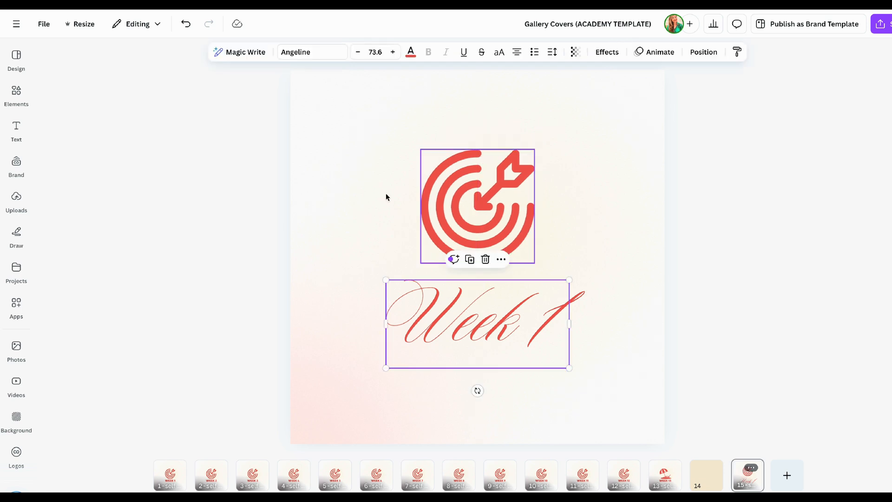
Set the Week 1 text to uppercase IvyOra Display at size 60 and position it below the target icon
click(312, 52)
click(82, 237)
click(584, 55)
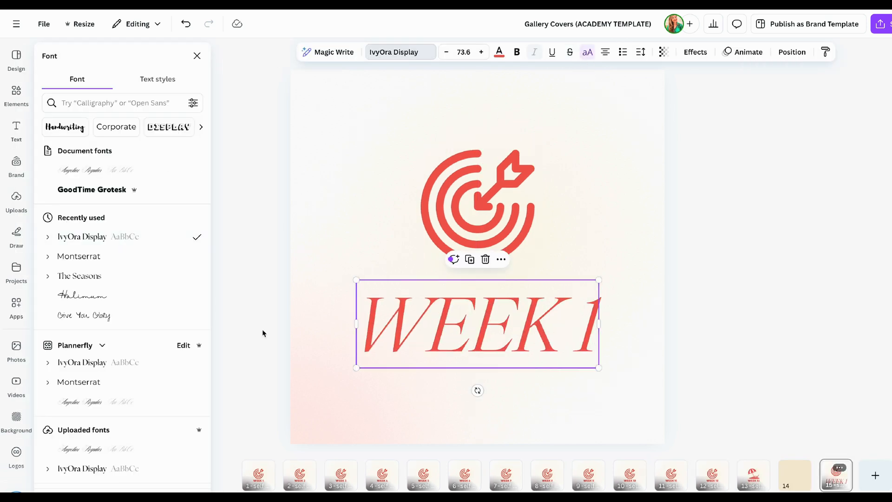
mouse_move(547, 314)
mouse_down()
mouse_move(559, 311)
mouse_move(541, 310)
mouse_up()
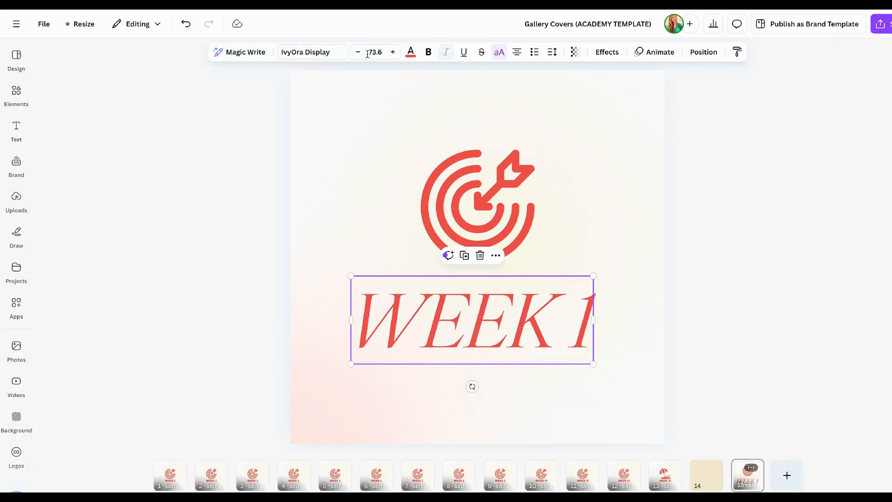
click(368, 53)
text(60)
key(Return)
mouse_move(478, 316)
mouse_down()
mouse_move(474, 325)
mouse_move(483, 326)
mouse_up()
Try the cream, navy and dark grey Plannerfly palette colours on the target icon
click(458, 223)
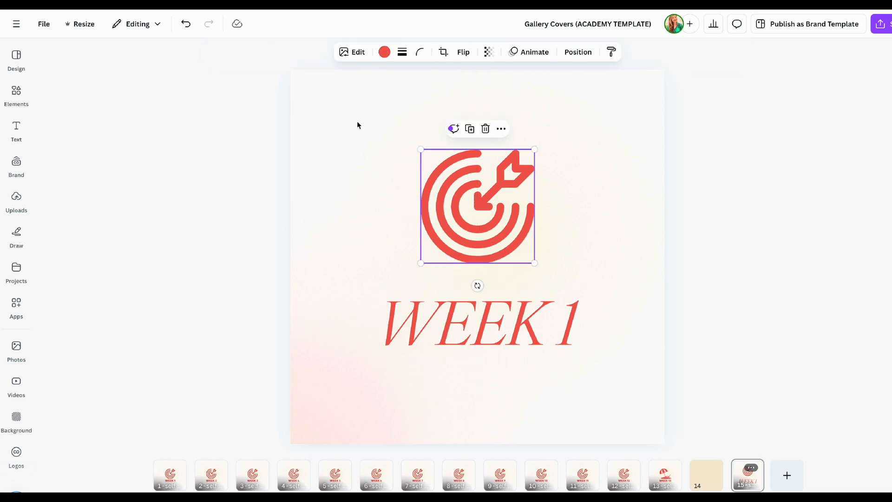
click(384, 52)
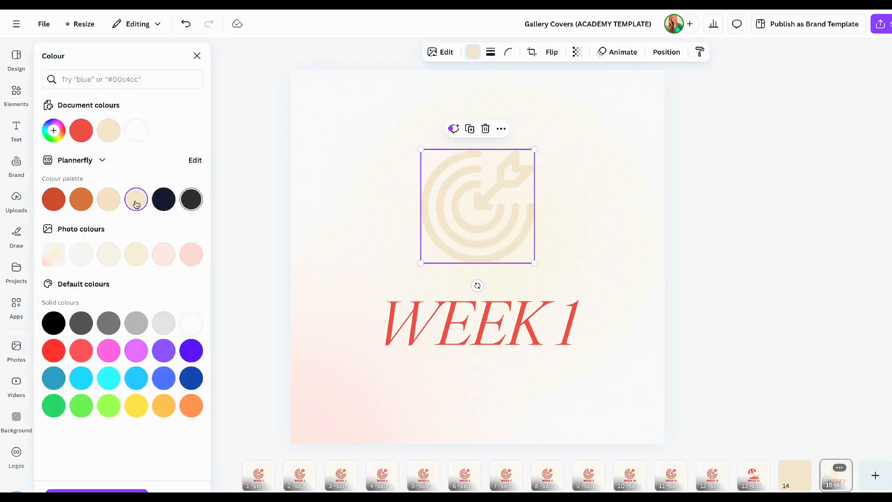
click(156, 205)
click(117, 199)
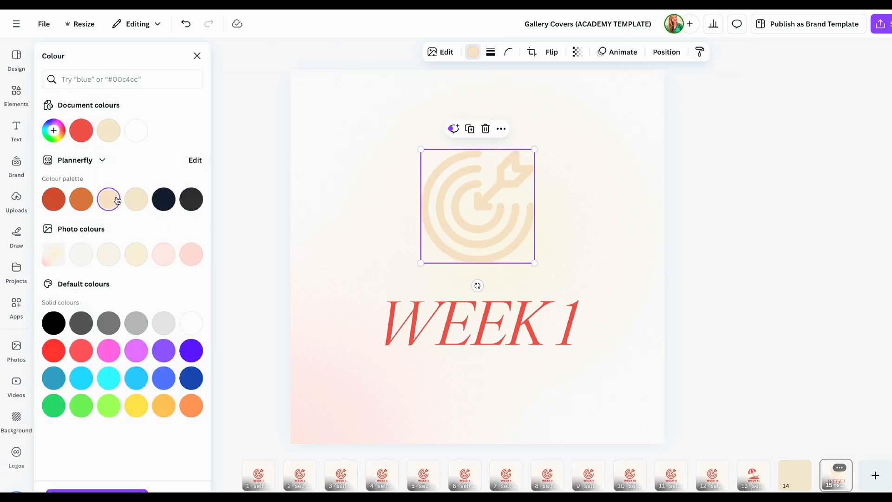
click(195, 202)
Switch to the Notion 12-Week Year Planner, open ColorSlurp, and examine the page's existing colours and gallery covers
click(281, 487)
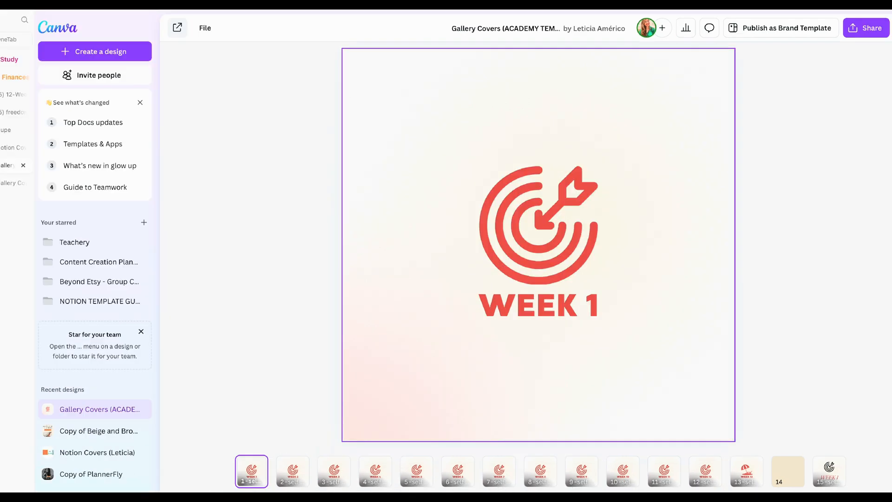
click(13, 147)
click(13, 94)
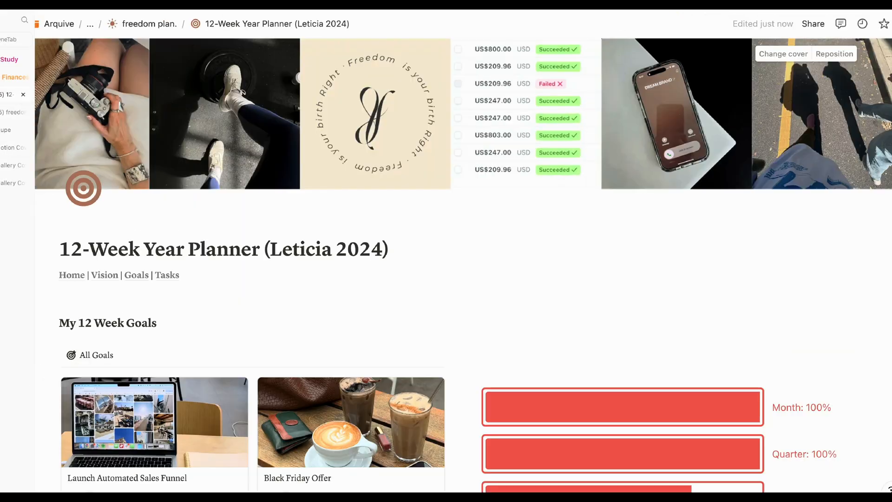
key(super+space)
text(slur)
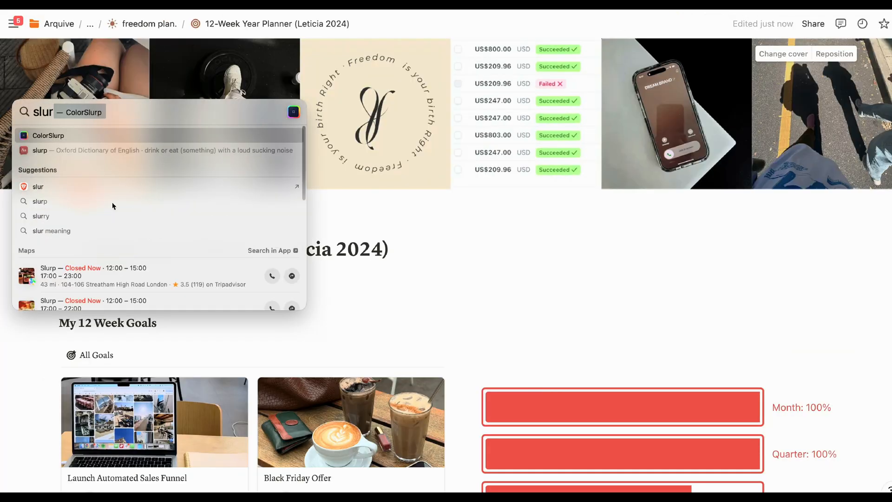
key(Return)
scroll(380, 281, down, 10)
scroll(367, 286, up, 8)
scroll(368, 287, down, 2)
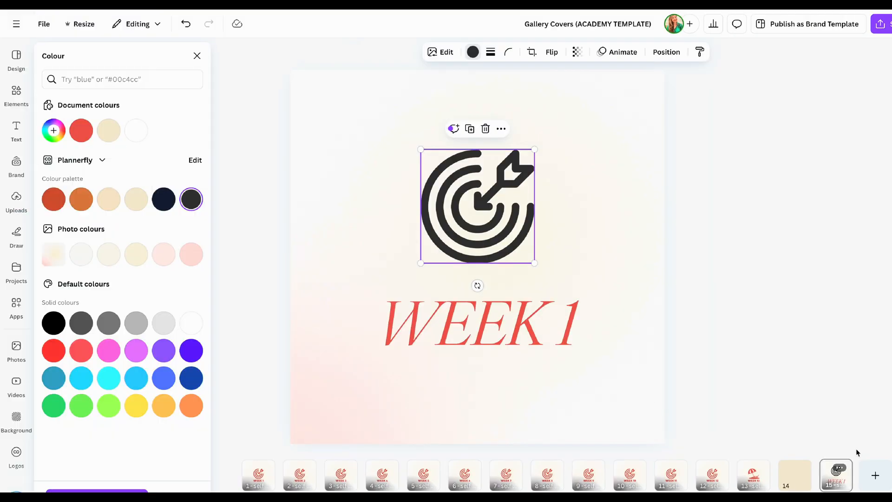
In the Canva design, recolour the target icon palette cream, delete the gradient image and fill the page background with dark grey
click(475, 55)
click(384, 53)
click(136, 199)
click(353, 94)
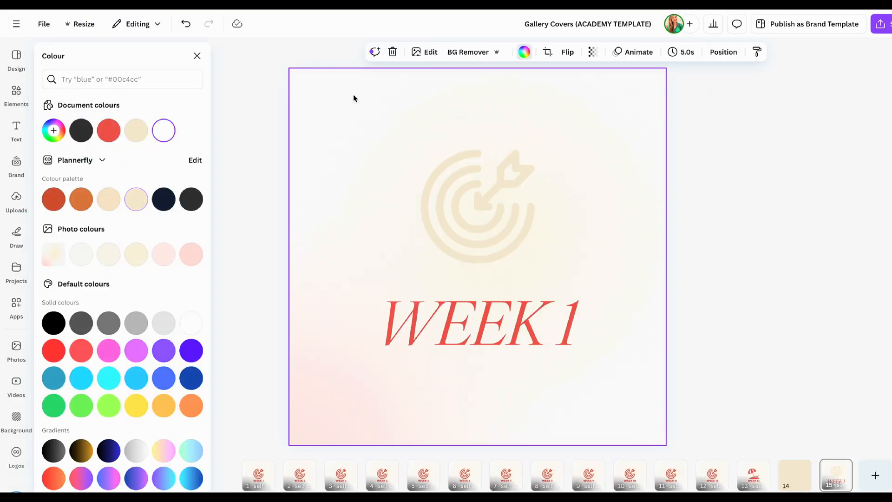
click(393, 52)
click(190, 199)
Recolour the WEEK 1 text with the palette cream and fine-tune the vertical spacing between the text and target icon
click(391, 343)
click(410, 52)
click(136, 199)
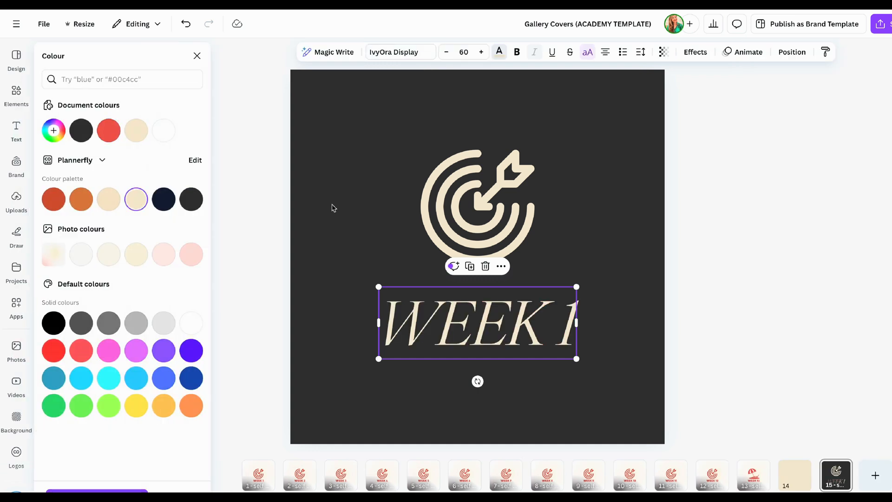
click(344, 211)
click(438, 320)
drag(438, 319, 438, 327)
drag(436, 188, 436, 193)
click(262, 232)
drag(483, 339, 483, 333)
click(268, 314)
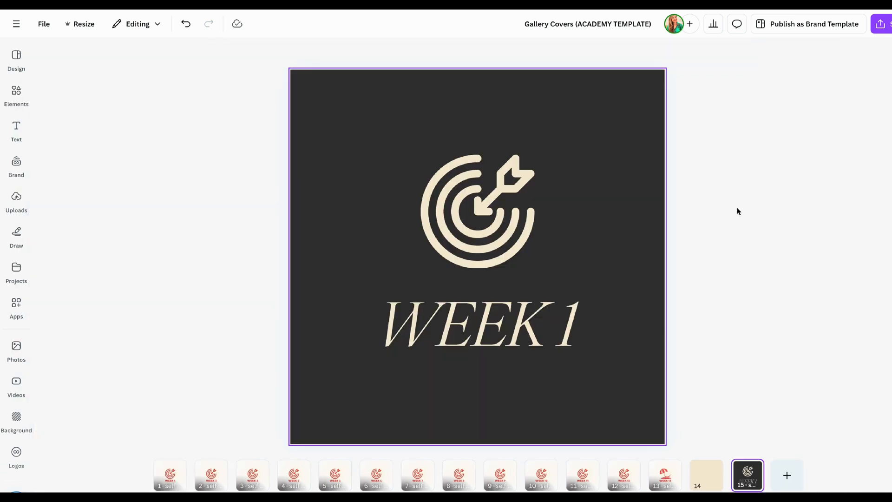
Download only the current page, page 15, as a PNG
click(881, 26)
click(741, 224)
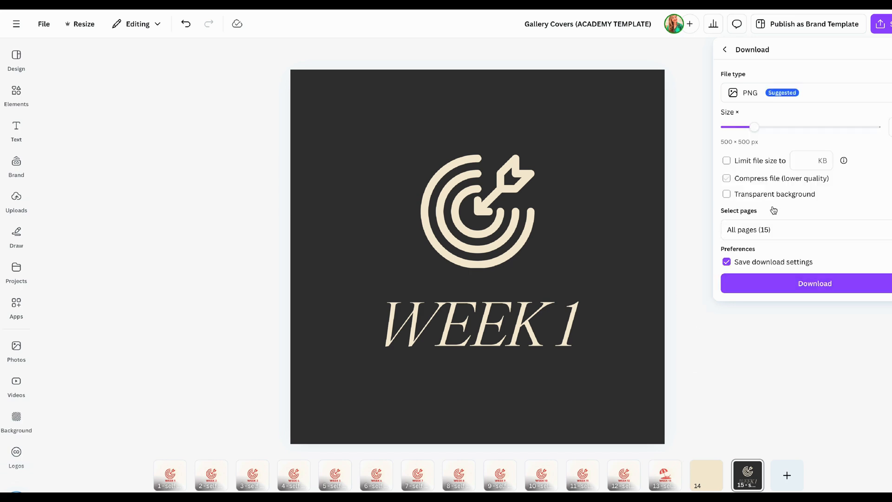
click(795, 234)
click(822, 257)
click(852, 281)
click(814, 384)
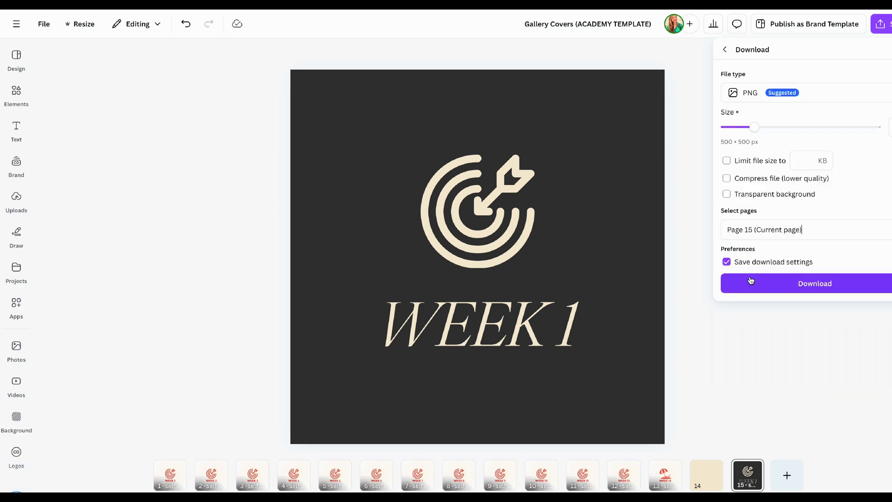
click(751, 281)
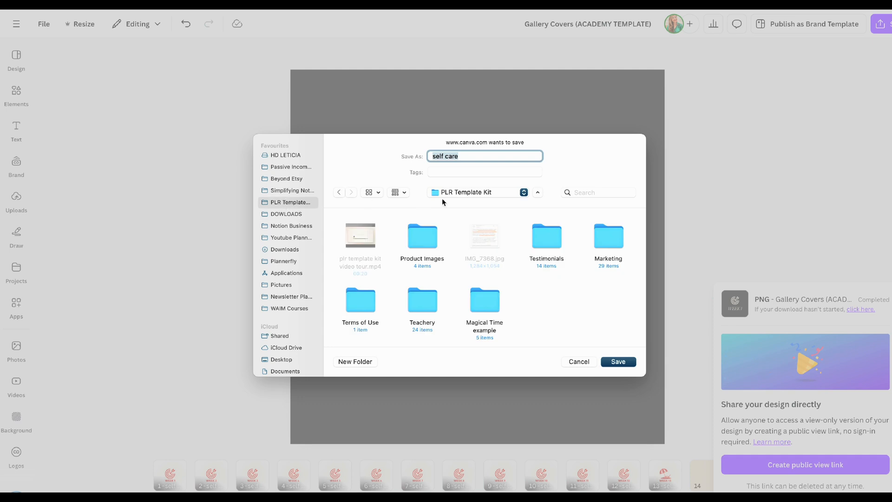
Create a new folder named plr template inside PLR Templates and save the downloaded cover there
click(284, 168)
double_click(608, 237)
click(344, 361)
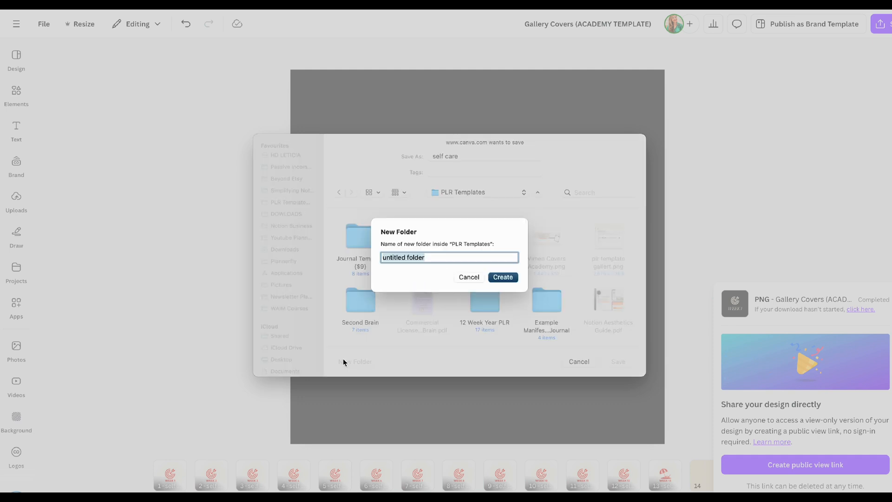
text(12 week year PLR)
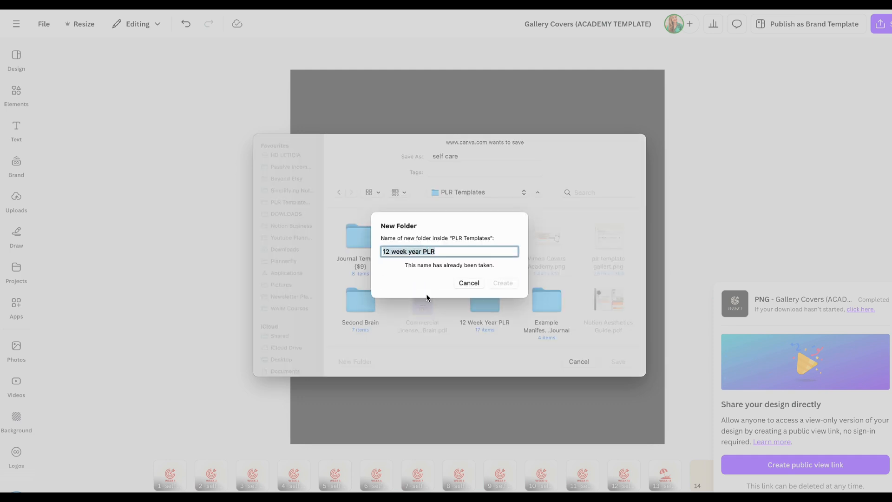
key(BackSpace)
text(plr template)
key(Return)
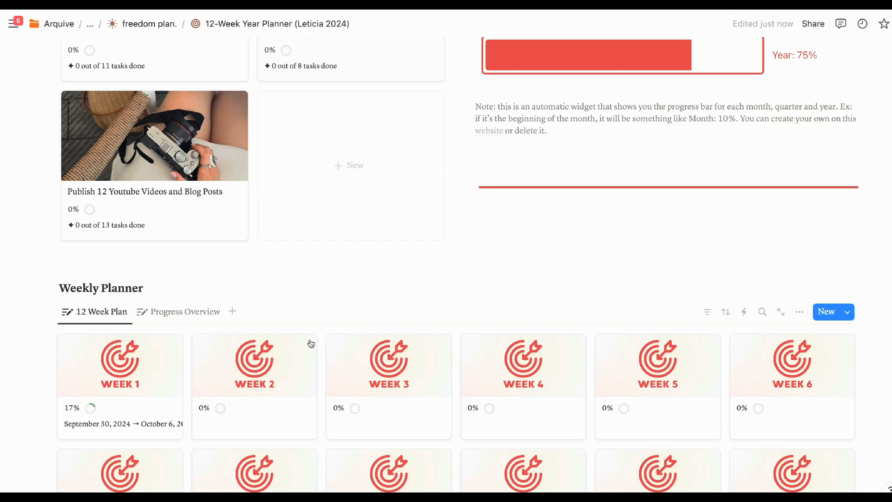
In the Notion Weekly Planner gallery, delete the existing image from the Week 1 card's Cover property
scroll(168, 146, down, 5)
click(168, 145)
mouse_move(235, 295)
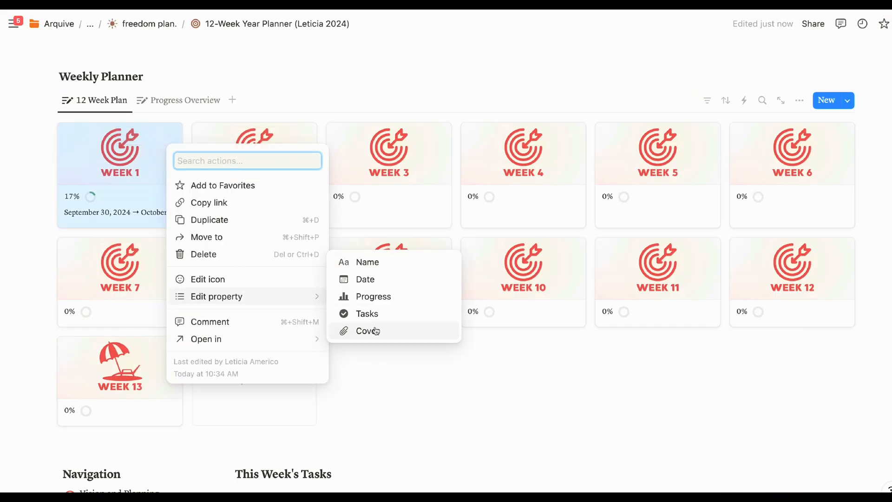
click(358, 331)
click(300, 159)
click(274, 230)
Upload the downloaded dark WEEK 1 image with the target icon to the Week 1 card's Cover property and check the gallery
click(248, 155)
click(230, 204)
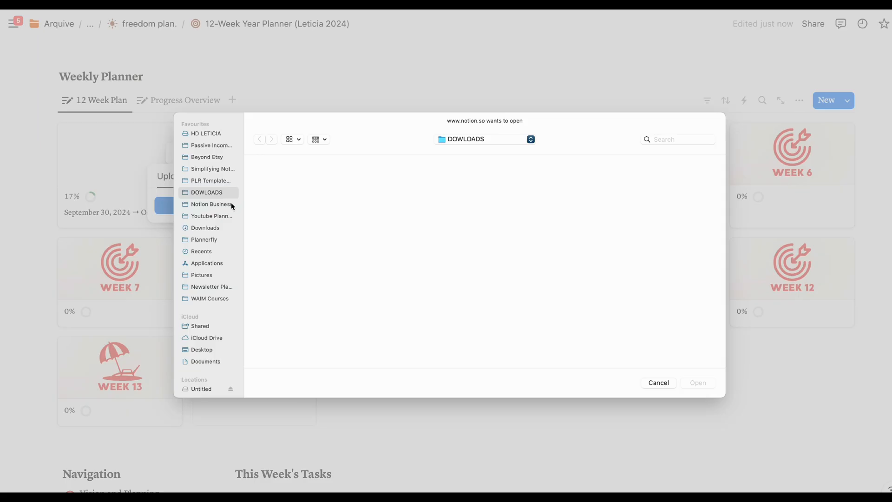
click(463, 140)
click(469, 187)
double_click(284, 179)
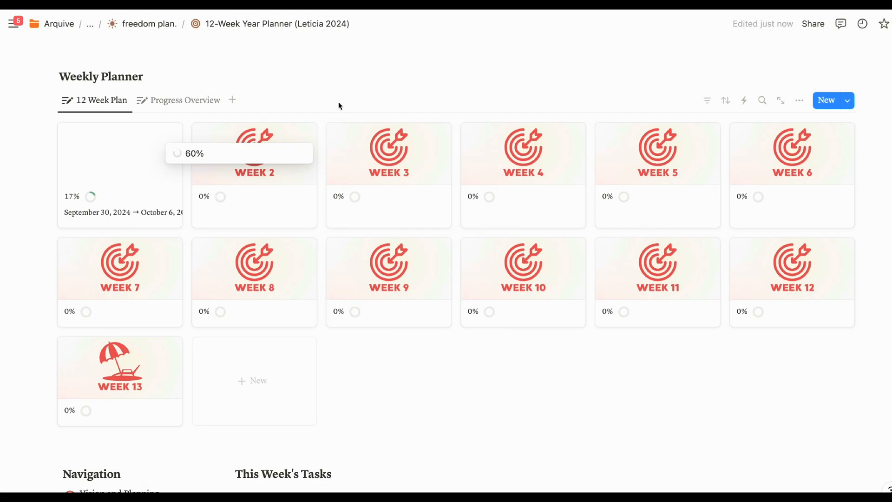
click(147, 223)
scroll(147, 222, up, 10)
scroll(148, 223, down, 10)
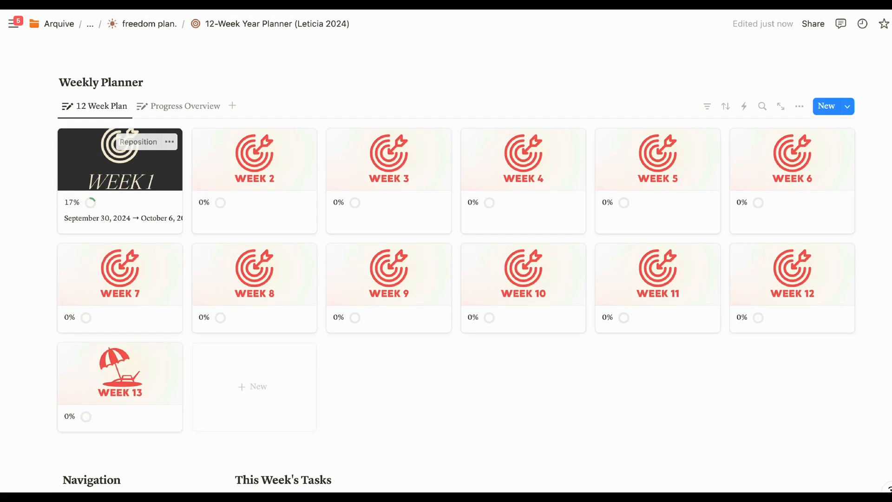
Switch back to the Canva gallery covers design, then shrink the target icon and centre it horizontally above WEEK 1
click(13, 182)
click(448, 200)
drag(420, 154, 451, 183)
drag(492, 217, 475, 217)
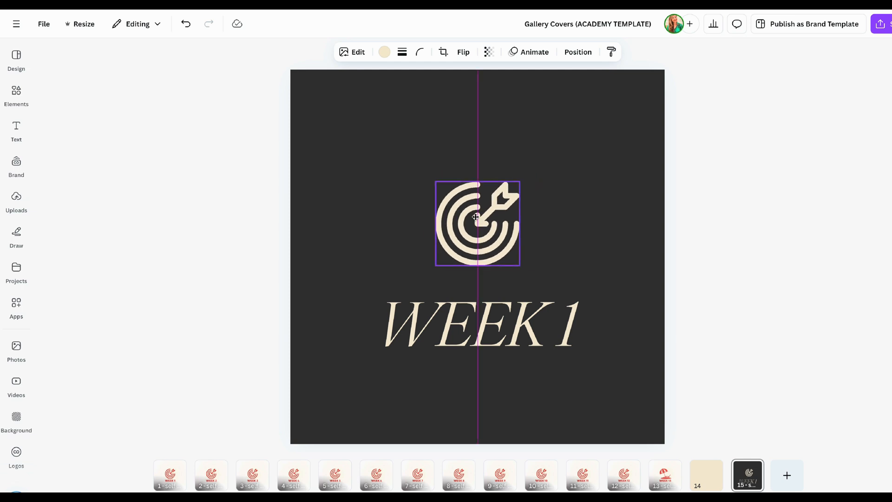
Set the WEEK 1 text size to 45 and move the text and target icon closer together
click(469, 323)
click(376, 52)
text(50)
key(Return)
click(375, 52)
text(45)
key(Return)
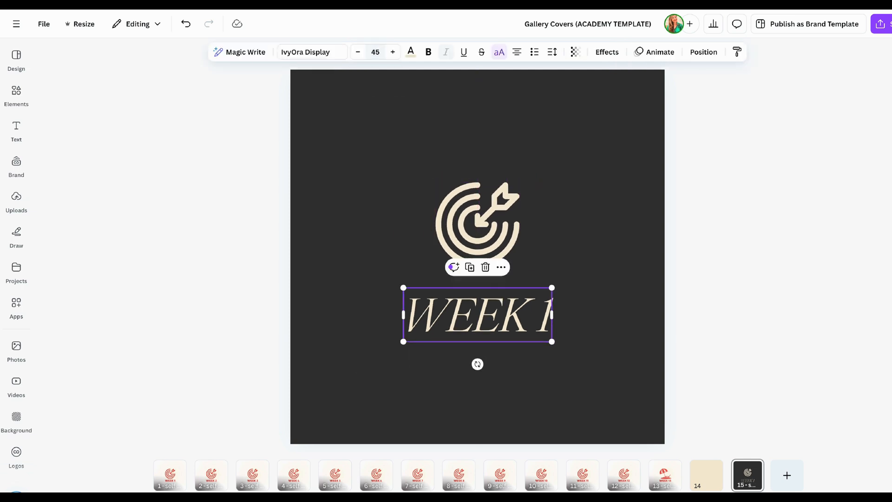
drag(477, 315, 478, 308)
click(207, 254)
drag(510, 225, 511, 230)
click(560, 263)
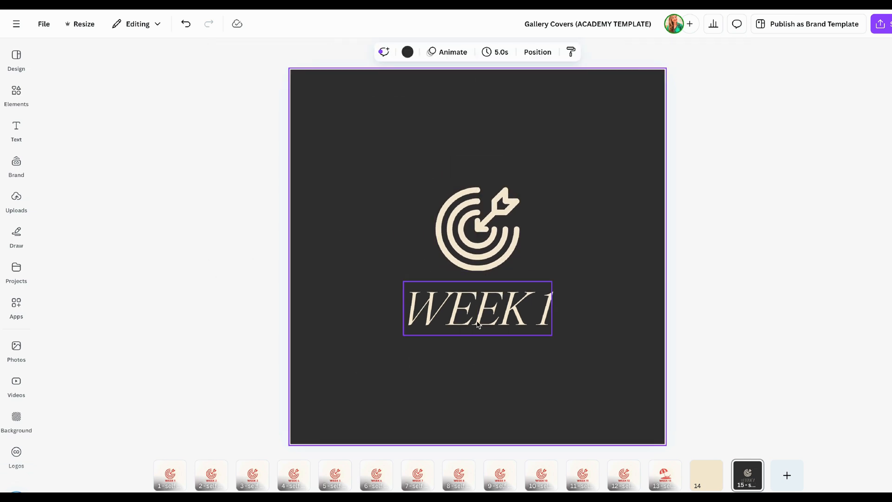
Delete the target icon and centre the WEEK 1 text on the page at size 46.4
click(478, 232)
drag(481, 320, 472, 254)
click(465, 305)
click(296, 272)
click(468, 254)
key(Delete)
drag(403, 224, 420, 247)
click(302, 208)
Download the text-only WEEK 1 cover on page 15 as a PNG named self care
click(878, 28)
click(790, 229)
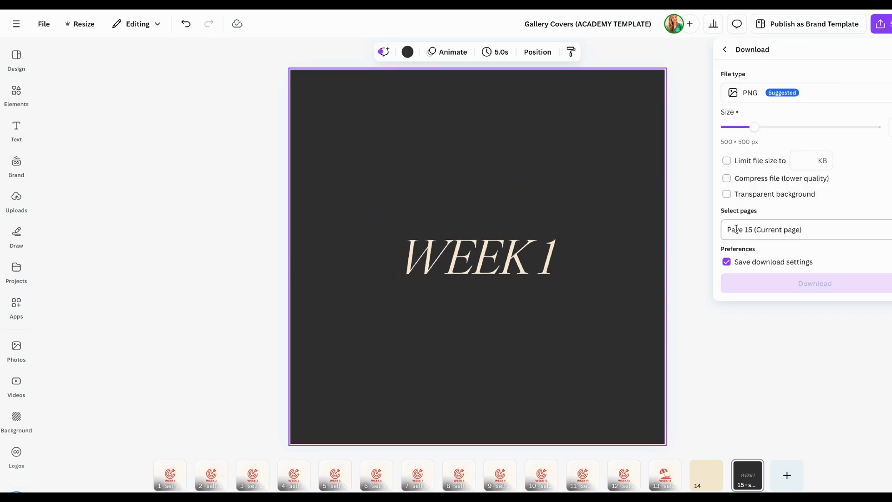
click(760, 283)
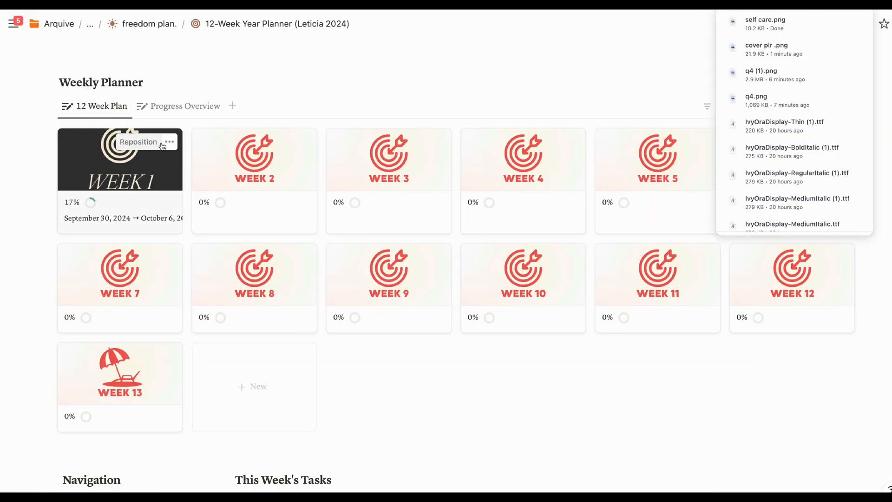
In Notion, replace the image in the Week 1 card's Cover property with the newly downloaded text-only cover
right_click(171, 140)
mouse_move(276, 303)
click(372, 327)
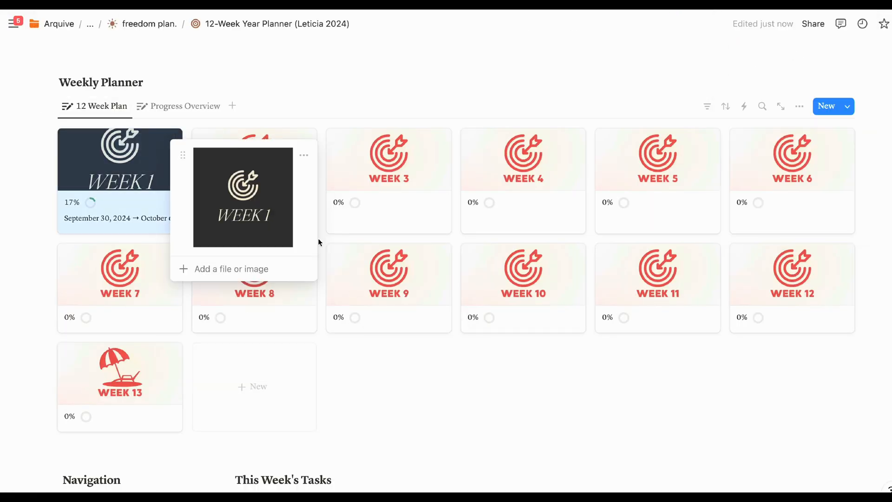
click(303, 153)
click(267, 225)
click(243, 201)
double_click(279, 175)
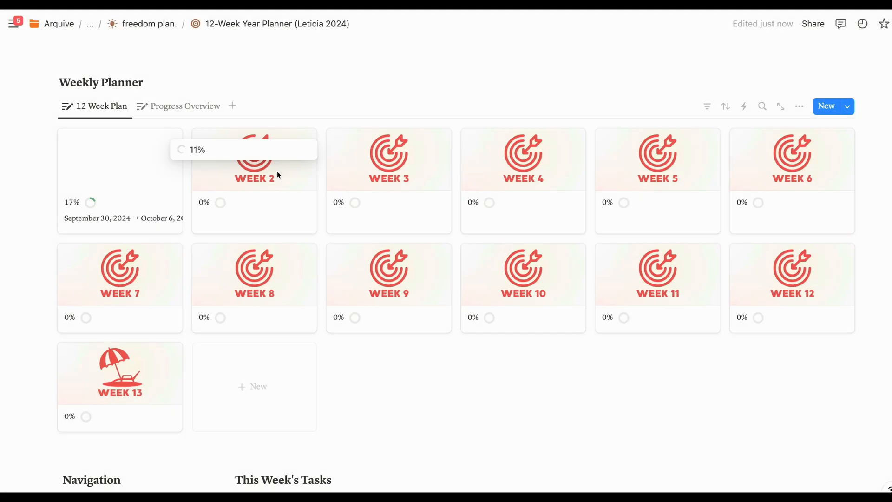
click(326, 59)
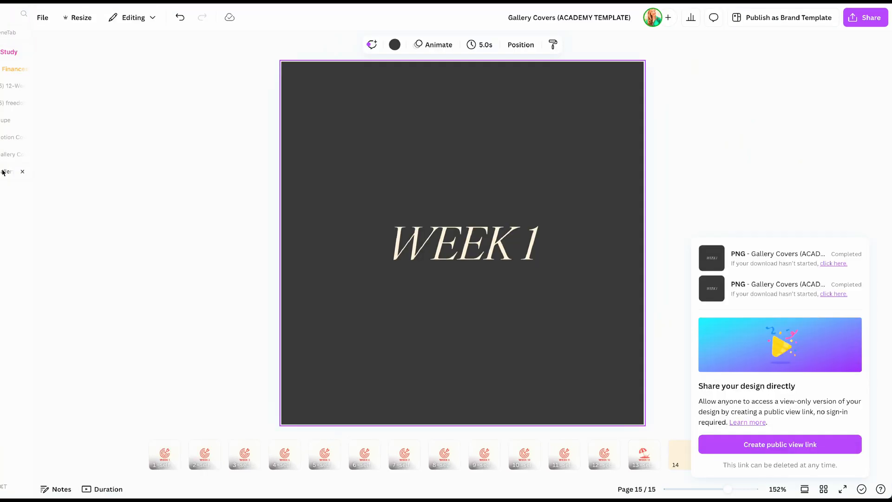
In Canva, duplicate the dark WEEK 1 page twelve times and change the text on page 16 to WEEK 2
click(760, 454)
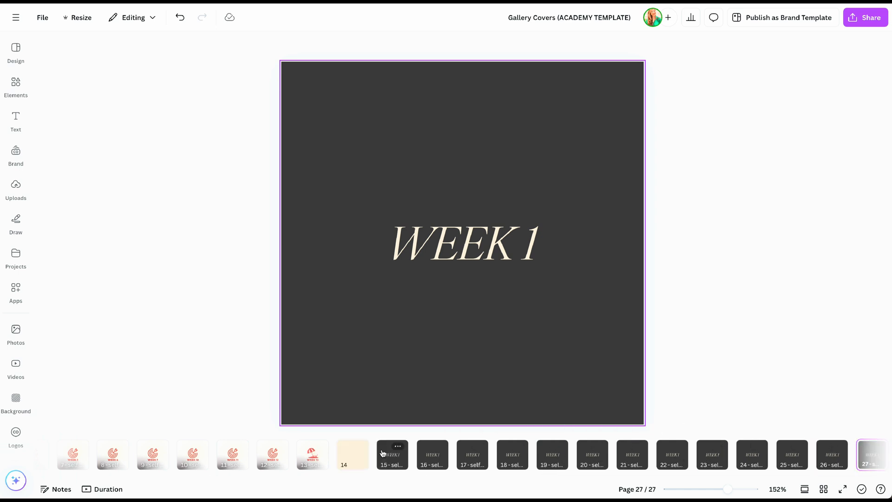
double_click(529, 249)
text(2)
key(BackSpace)
key(BackSpace)
text(2)
Change the cover text on page 17 to WEEK 2 and on page 18 to WEEK 3
click(473, 455)
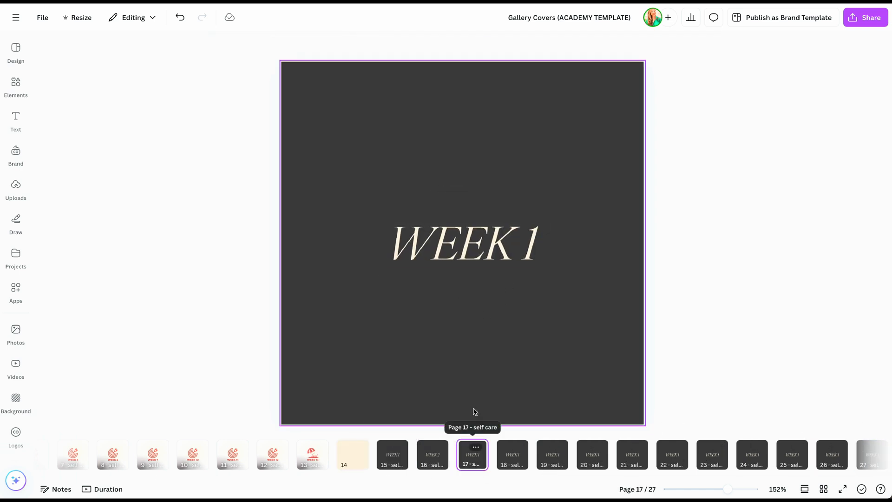
double_click(531, 249)
text(2)
click(512, 455)
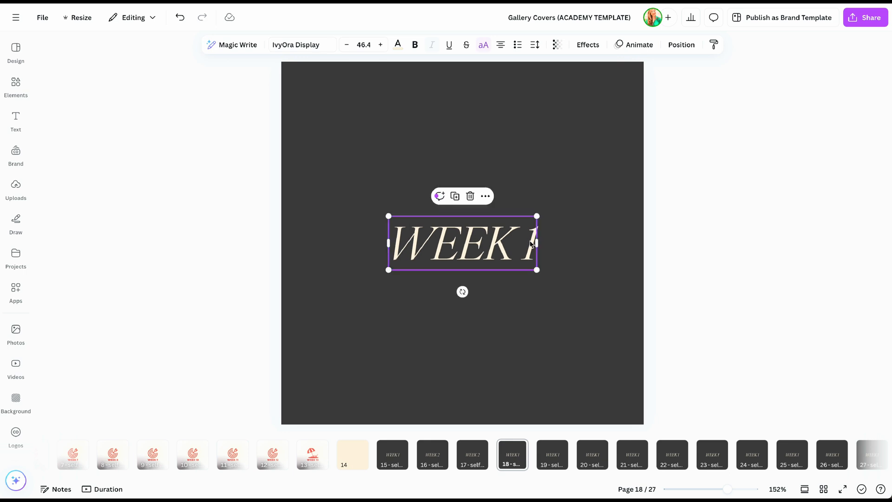
double_click(531, 248)
text(3)
Change the cover text on page 19 to WEEK 4 and on page 20 to WEEK 5
click(552, 454)
double_click(531, 243)
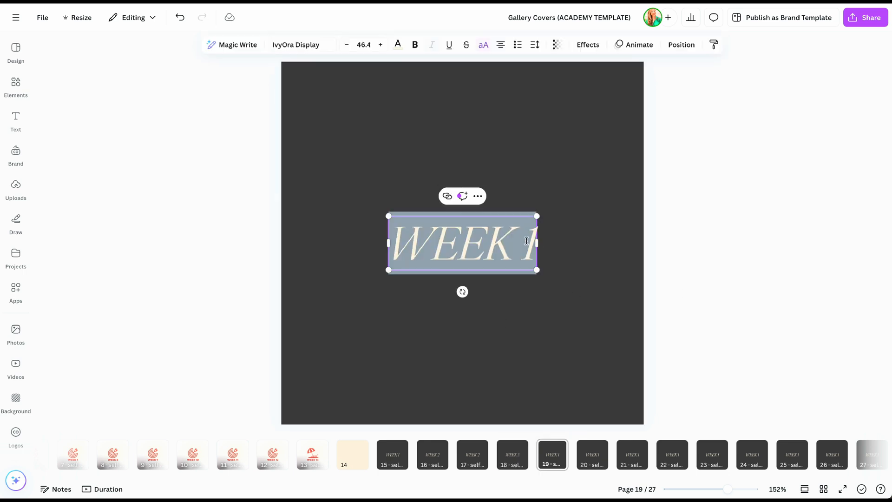
text(4)
click(592, 454)
double_click(531, 243)
text(5)
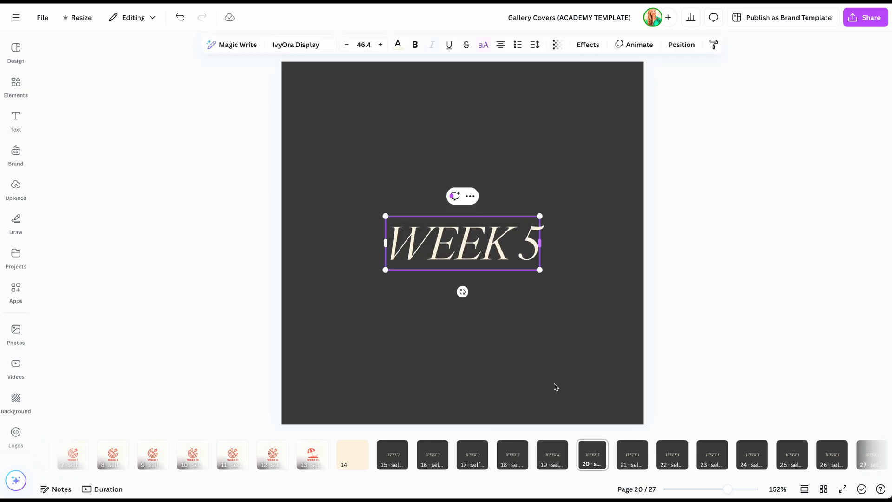
Change the cover text on page 21 to WEEK 6, page 22 to WEEK 7 and page 23 to WEEK 8
click(633, 454)
click(529, 246)
click(667, 454)
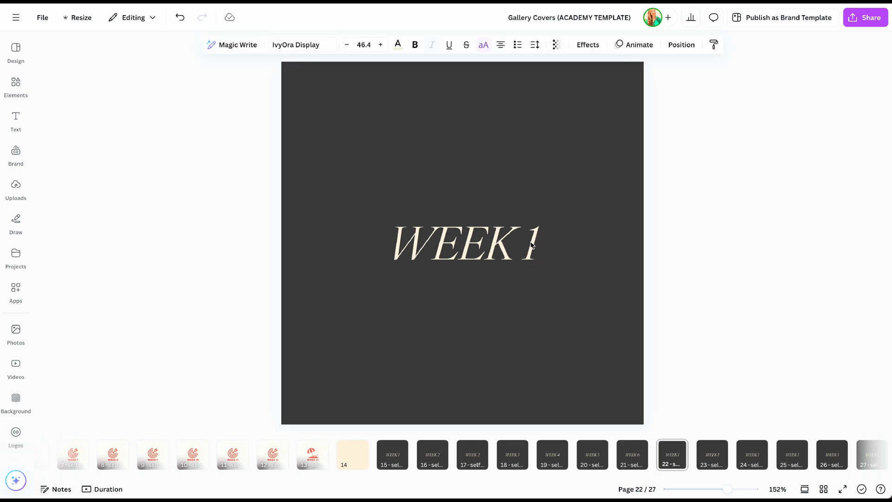
click(705, 455)
double_click(530, 246)
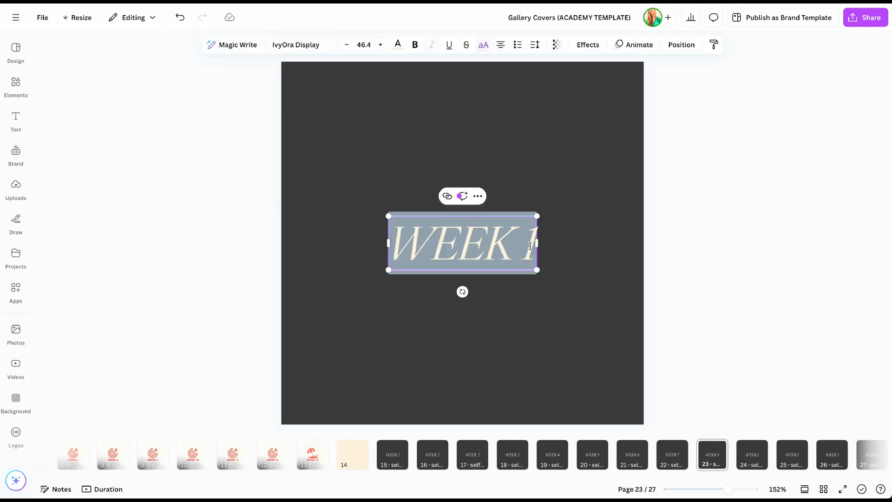
Change the cover text on page 24 to WEEK 9 and on page 25 to WEEK 10
click(752, 454)
click(529, 251)
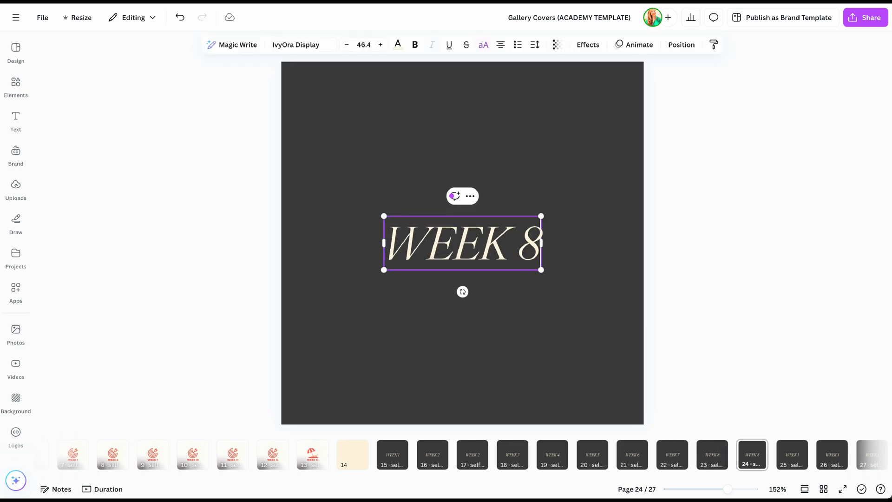
click(792, 455)
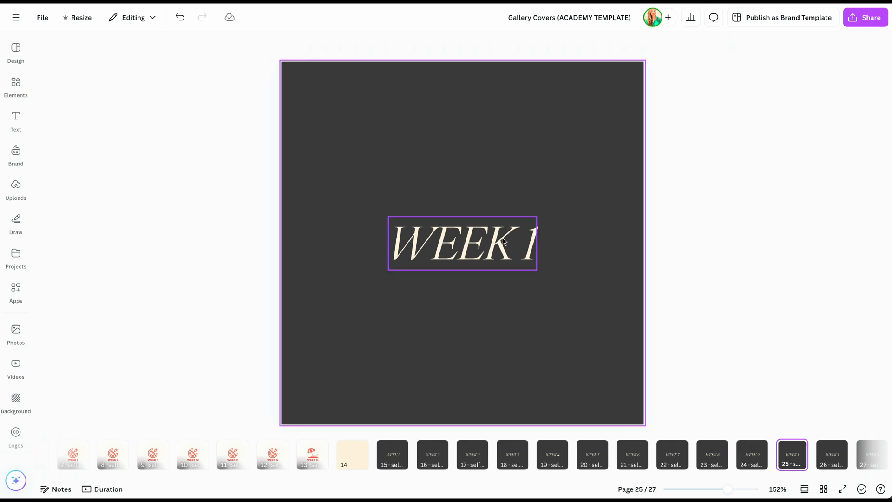
Change the cover text on page 26 to WEEK 11 and on page 27 to WEEK 12
click(827, 459)
click(529, 251)
text(11)
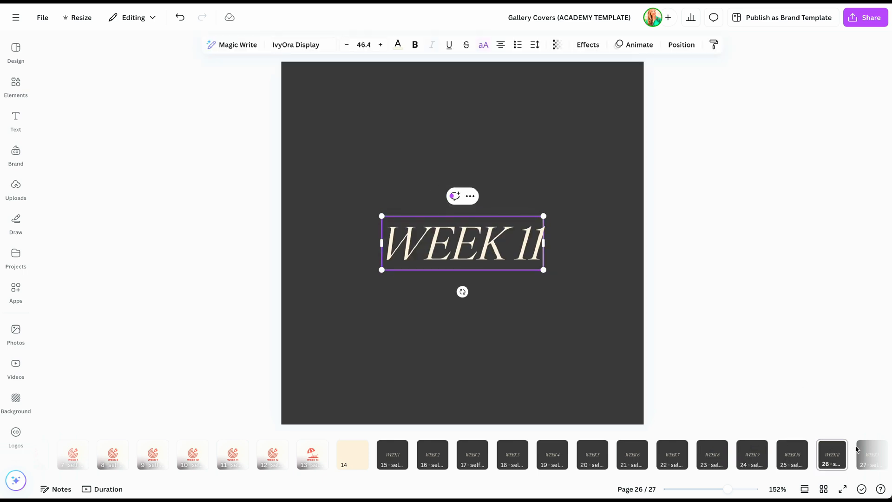
click(861, 455)
double_click(530, 251)
click(529, 250)
text(2)
Duplicate the WEEK 12 page and change the copy's text to REST WEEK
click(396, 455)
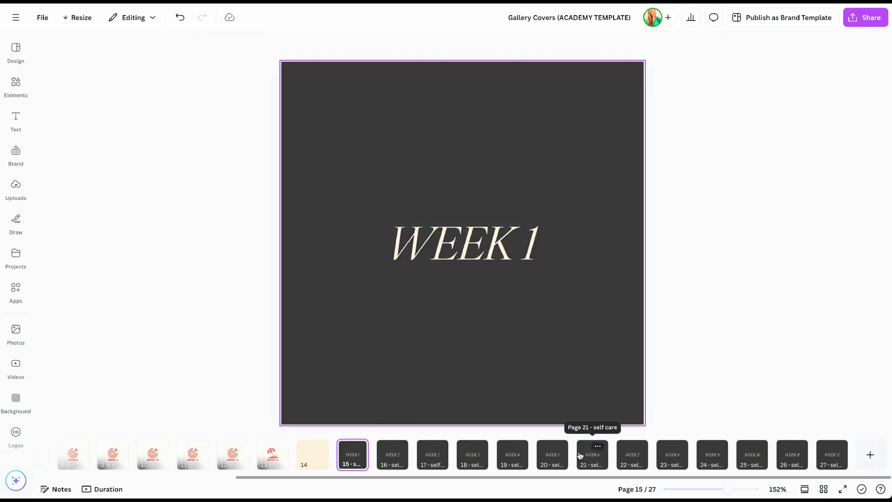
click(821, 460)
key(super+d)
click(539, 251)
click(539, 251)
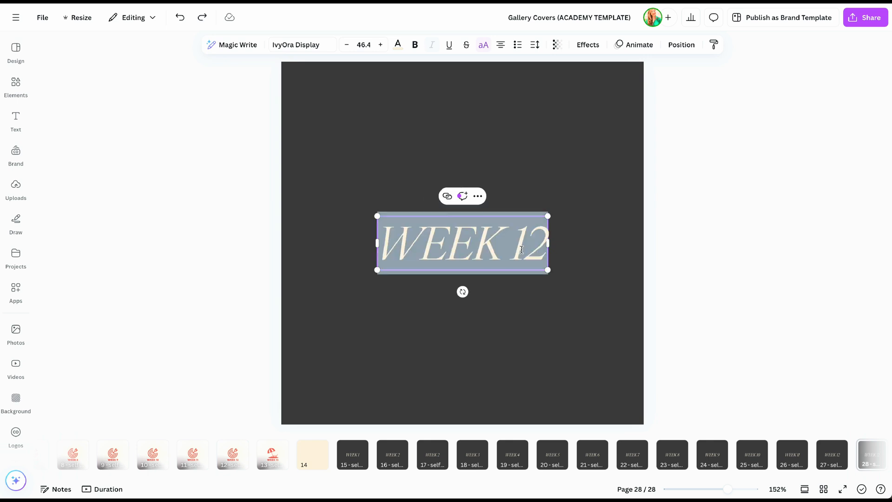
text(REST WEEK)
Format REST WEEK as a narrower two-line text block with tighter line spacing, centred on the page
drag(581, 242, 543, 242)
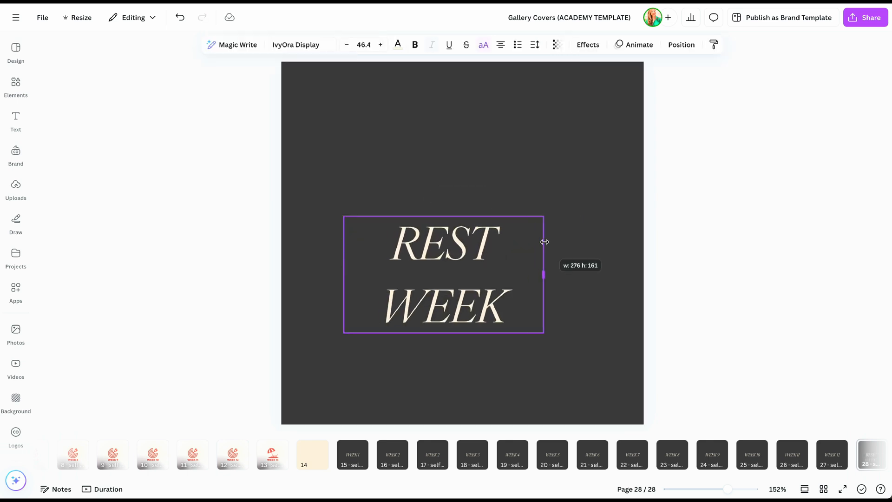
drag(465, 271, 488, 240)
click(534, 45)
drag(524, 116, 506, 116)
click(482, 235)
drag(482, 236, 482, 245)
click(225, 240)
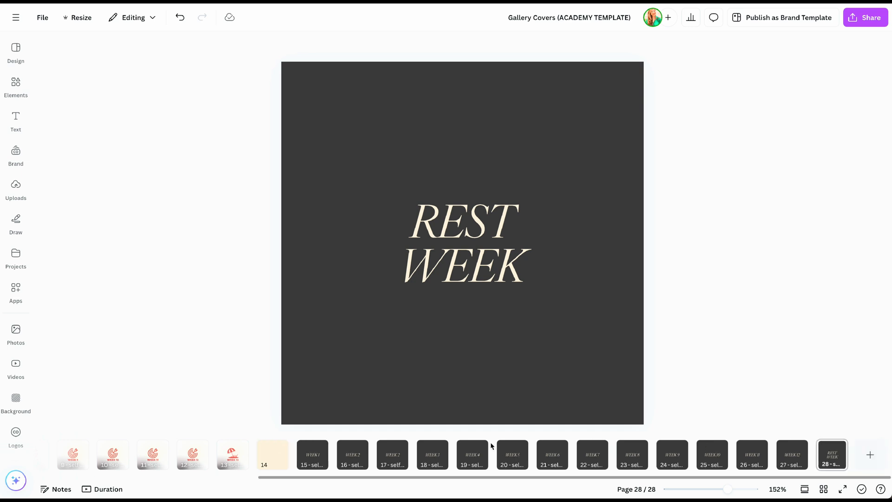
Download pages 15–28 as PNG files into the 12 week year plr template folder
click(865, 17)
click(721, 210)
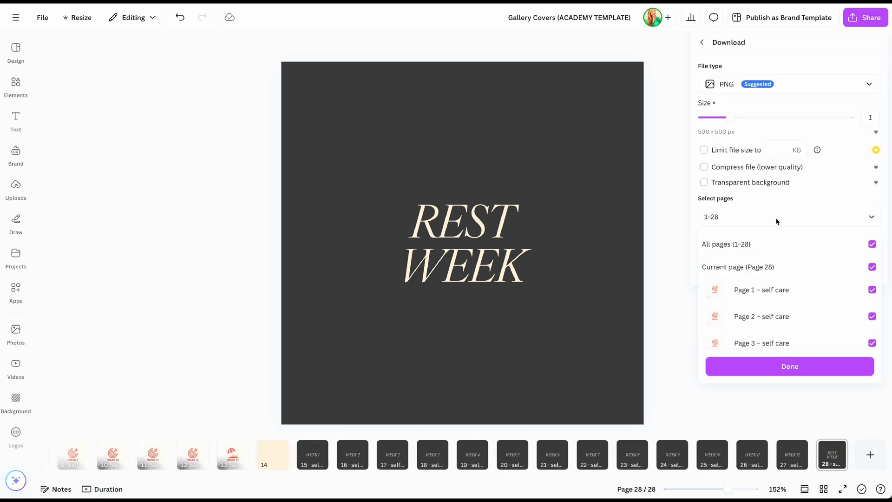
click(784, 192)
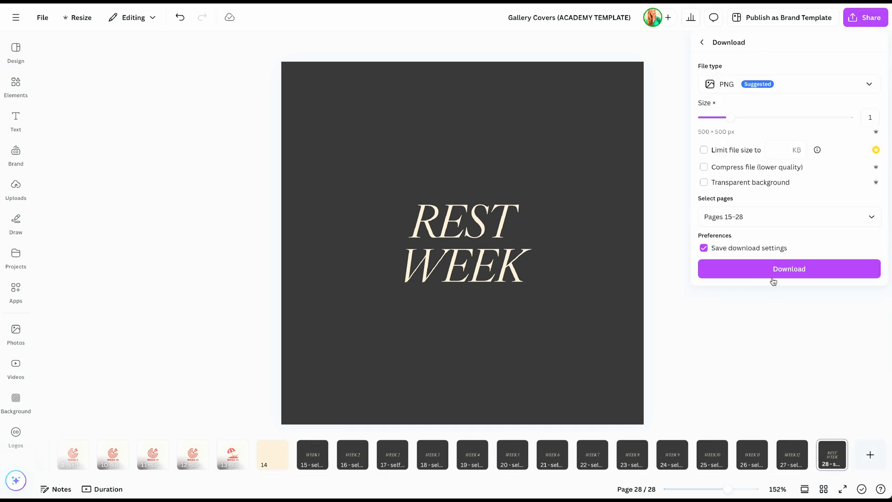
click(773, 279)
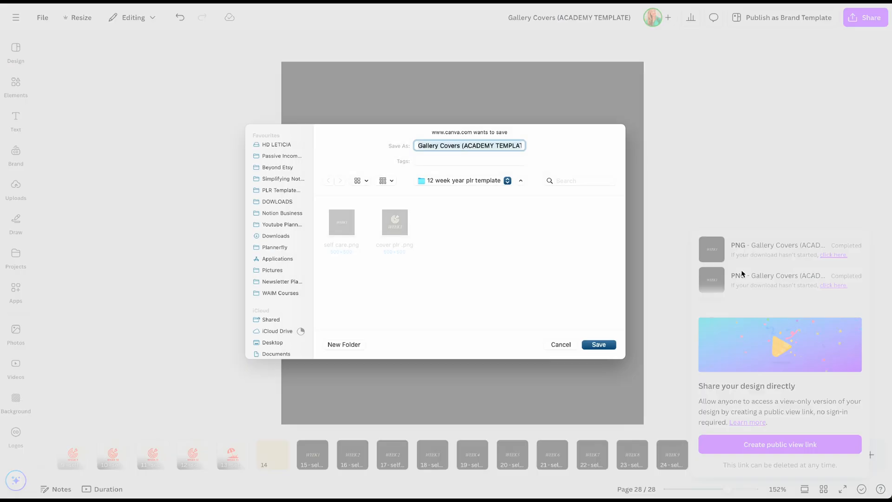
click(598, 345)
In Finder, delete self care.png and cover plr .png, and rename the exported Gallery Covers folder to 12 week year covers video
click(762, 20)
click(135, 200)
key(super+BackSpace)
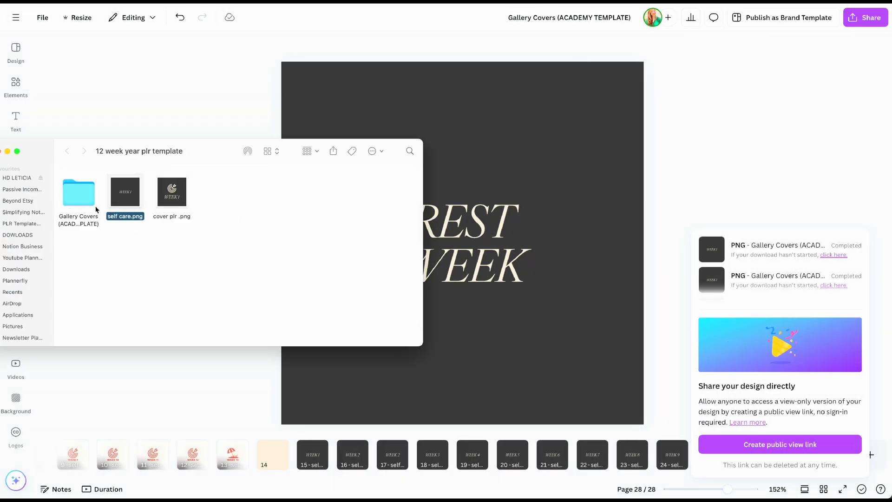
drag(198, 223, 121, 202)
key(super+BackSpace)
right_click(73, 204)
click(86, 254)
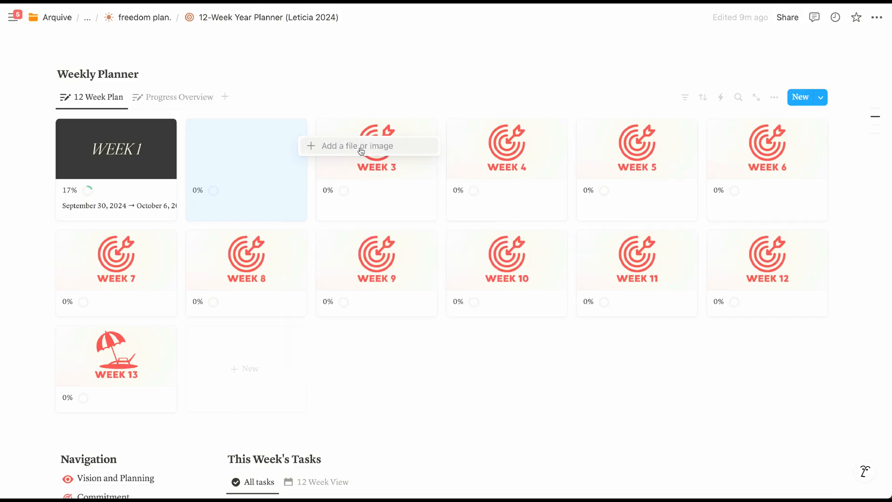
In Notion, upload the matching dark text-only covers to the Cover property of the Week 2 to Week 5 cards
click(360, 146)
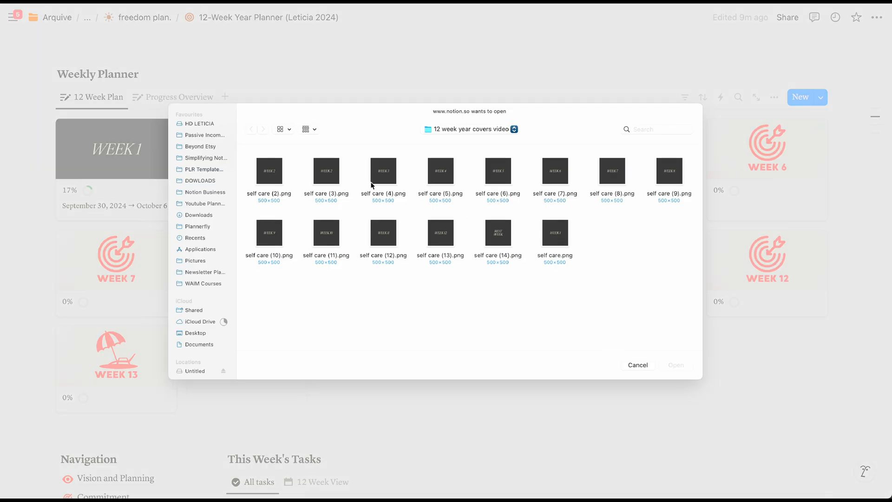
double_click(391, 180)
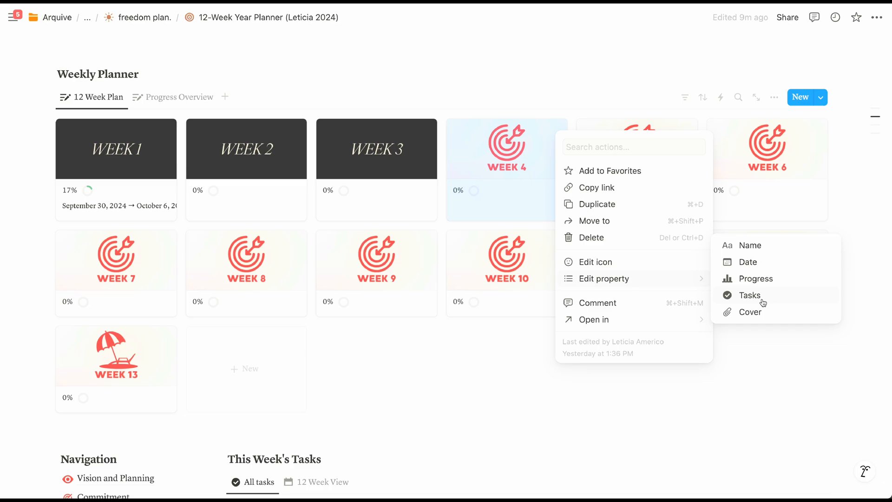
click(733, 302)
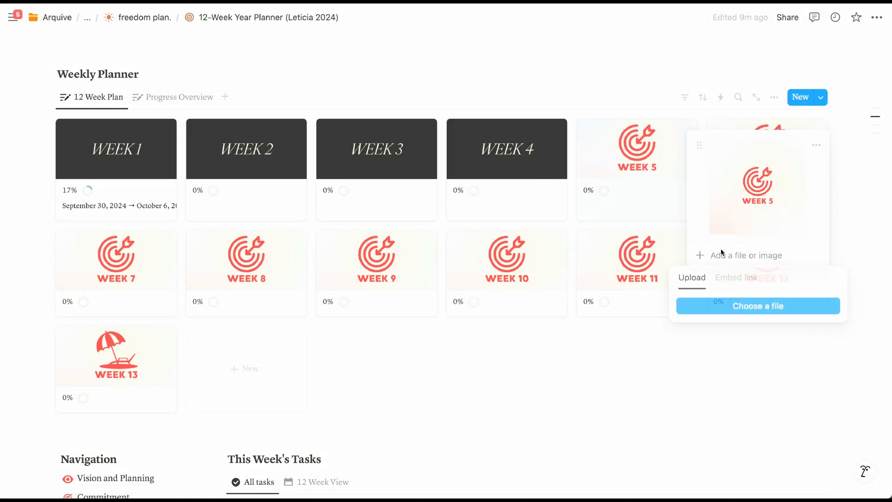
double_click(508, 174)
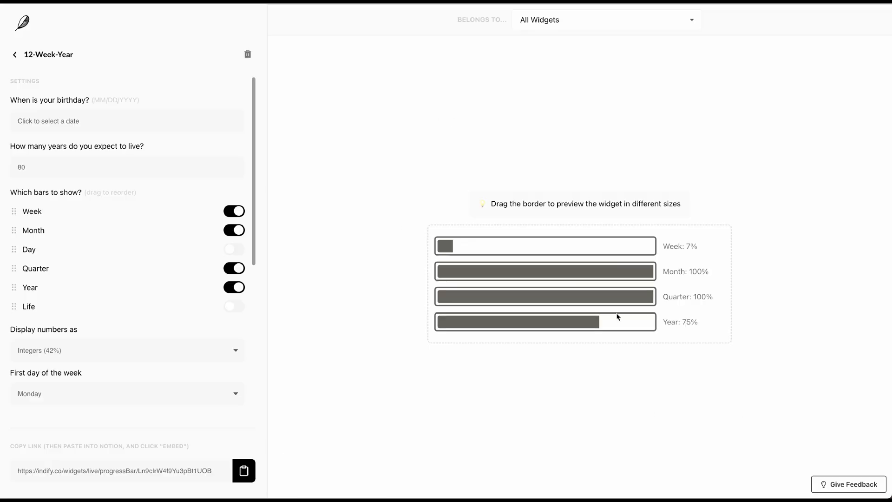
In Indify, copy the 12-Week-Year progress bar widget's link and add [grey] to the widget's name
scroll(193, 378, down, 5)
click(244, 471)
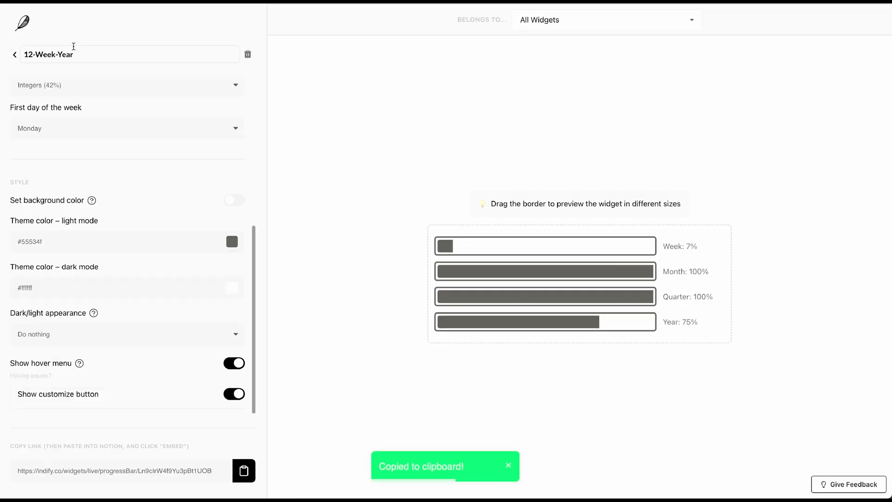
click(96, 51)
text([grey])
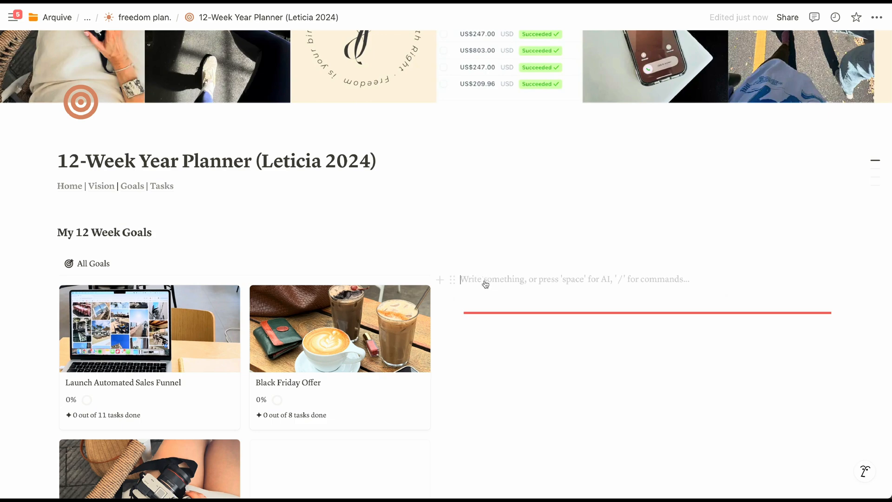
In Notion, paste the copied widget link as an embed beside the 12-week goals gallery, above the red line
key(ctrl+v)
click(748, 347)
scroll(745, 291, down, 2)
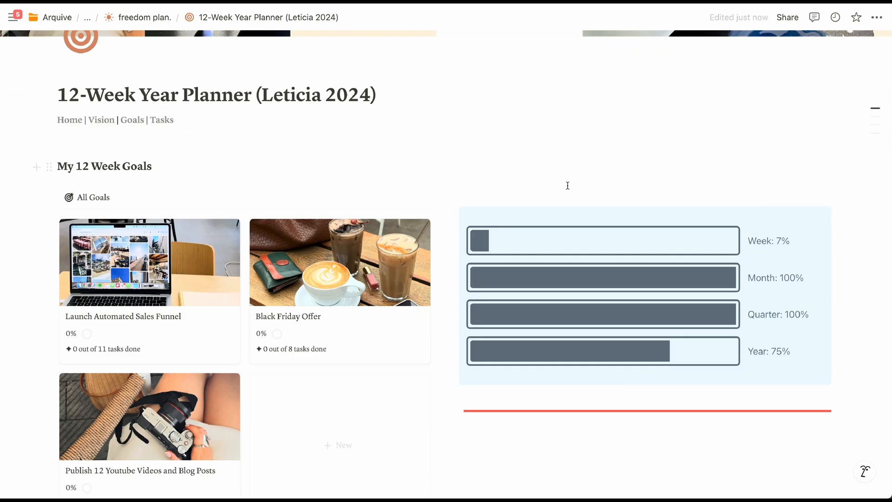
Delete the red line block below the grey progress bars and widen the goals gallery column
click(480, 417)
key(BackSpace)
scroll(452, 448, down, 2)
drag(434, 338, 640, 344)
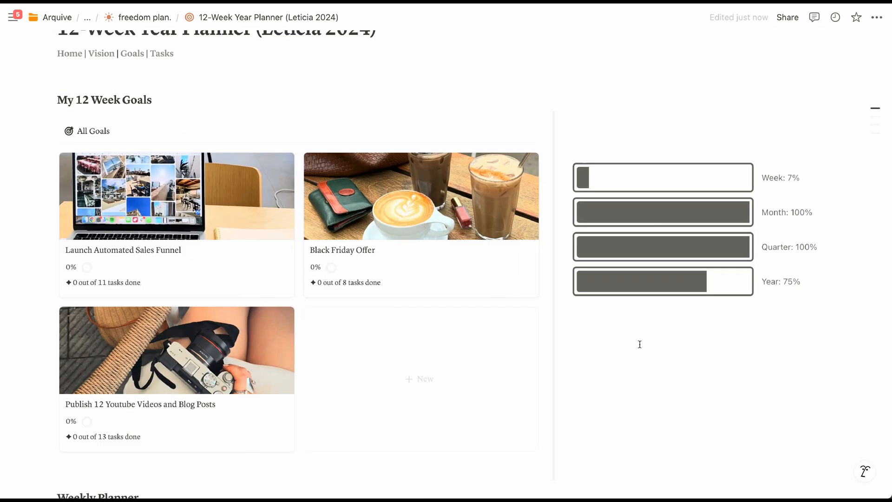
Change the Vision and Planning page icon to an orange eye and the Commitment icon to an orange target
scroll(518, 354, down, 10)
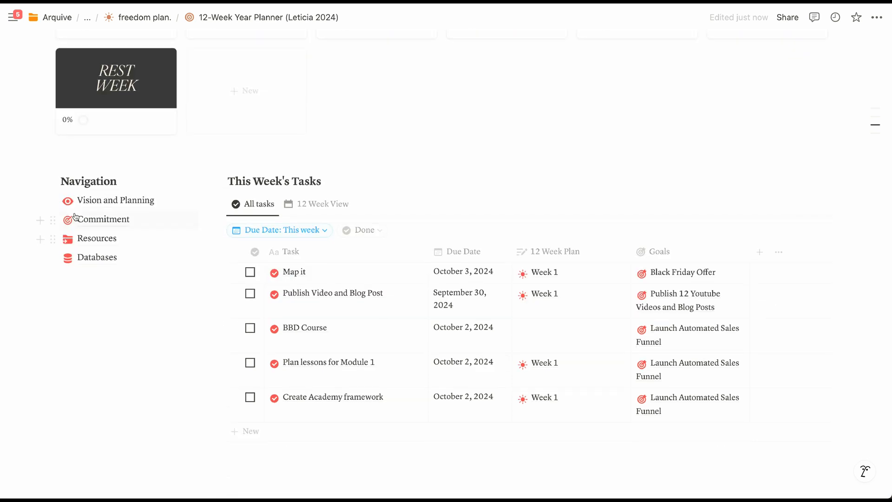
click(68, 220)
text(eye)
click(23, 278)
click(67, 220)
click(60, 242)
click(98, 316)
Change the Resources page icon to an orange folder and the Databases icon to an orange database symbol
click(68, 238)
text(fold)
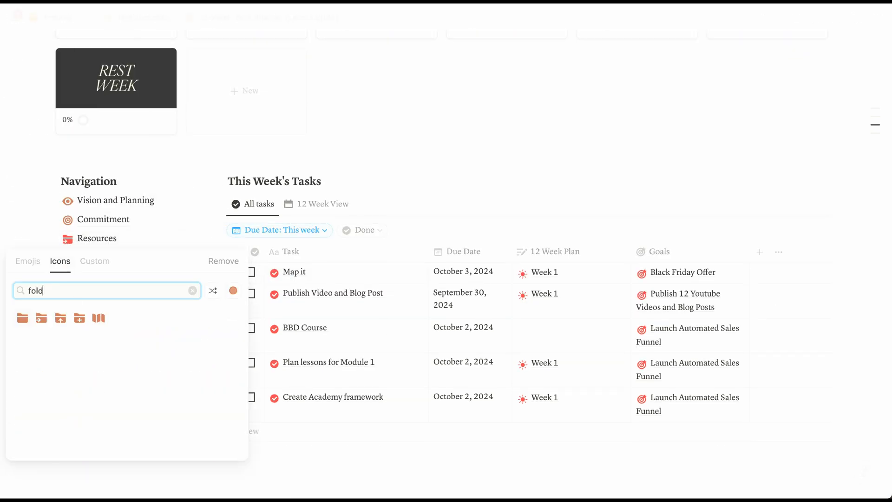
click(23, 315)
click(68, 258)
text(data)
click(22, 334)
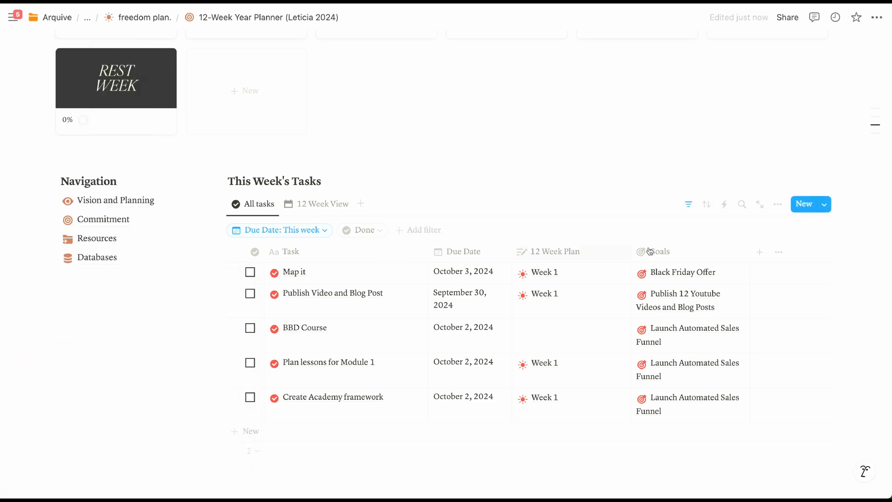
Edit the tasks database's default New page template and remove its red check icon
click(829, 207)
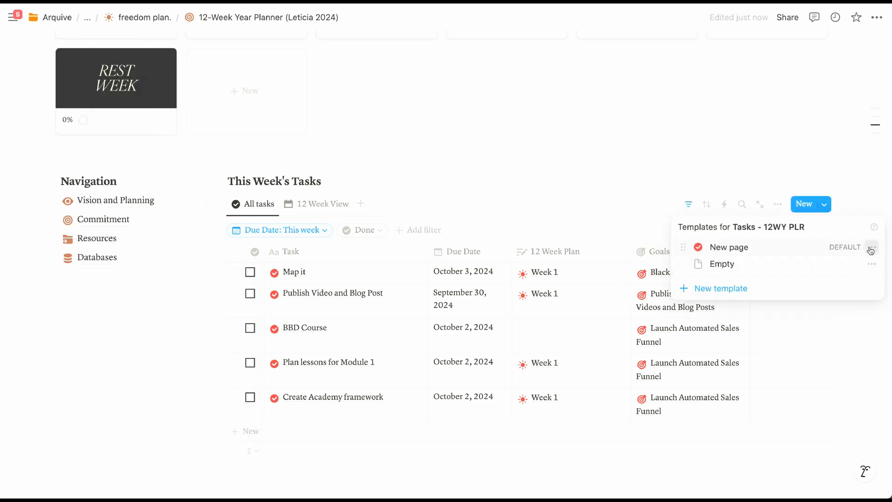
click(871, 248)
click(771, 291)
click(256, 181)
click(226, 291)
click(121, 342)
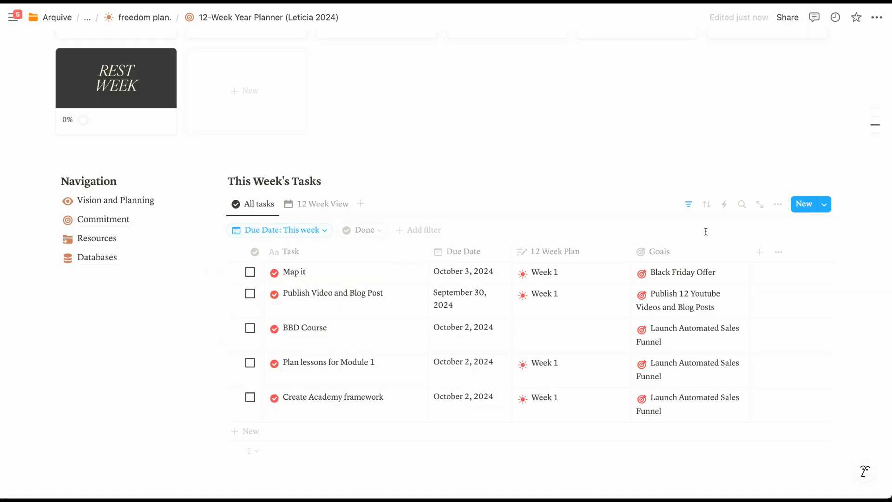
Turn off page icons in the layout settings of the All tasks view
click(778, 204)
click(752, 257)
click(858, 432)
click(572, 279)
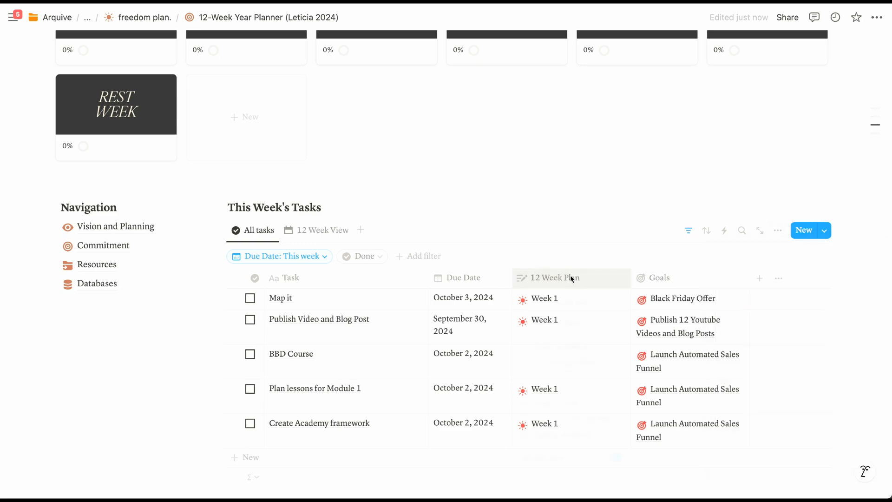
Inspect the property settings of the 12 Week Plan and Goals columns in This Week's Tasks
click(572, 278)
click(558, 323)
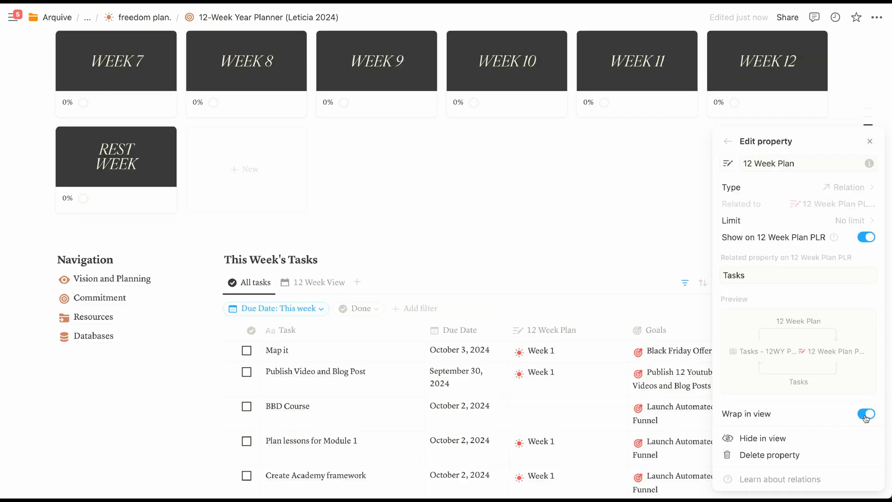
click(692, 263)
click(693, 263)
click(688, 306)
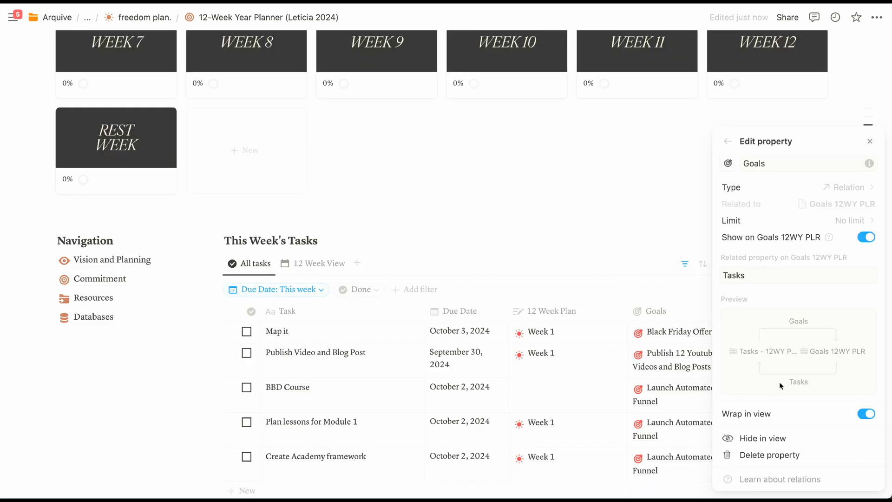
click(633, 211)
Narrow the 12 Week Plan column and turn off text wrapping for the Goals column
drag(631, 247, 577, 247)
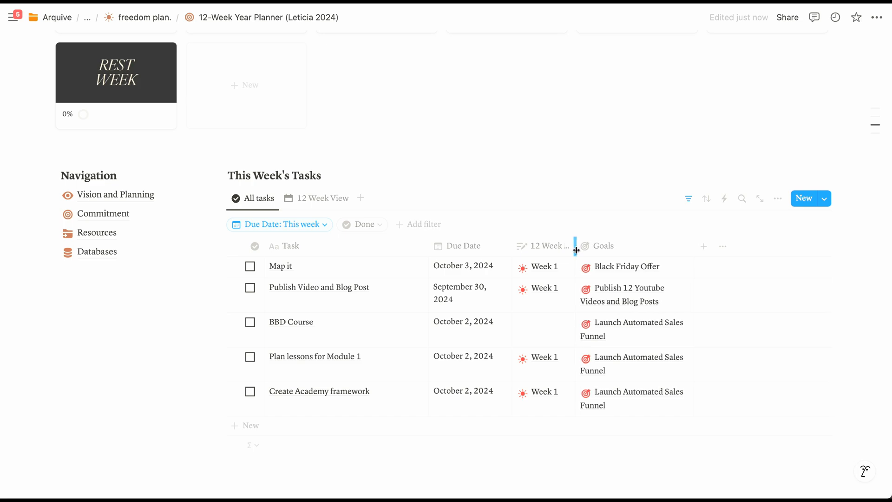
click(609, 246)
click(688, 433)
click(559, 222)
Turn off text wrapping for the Due Date column in This Week's Tasks
click(474, 247)
click(542, 448)
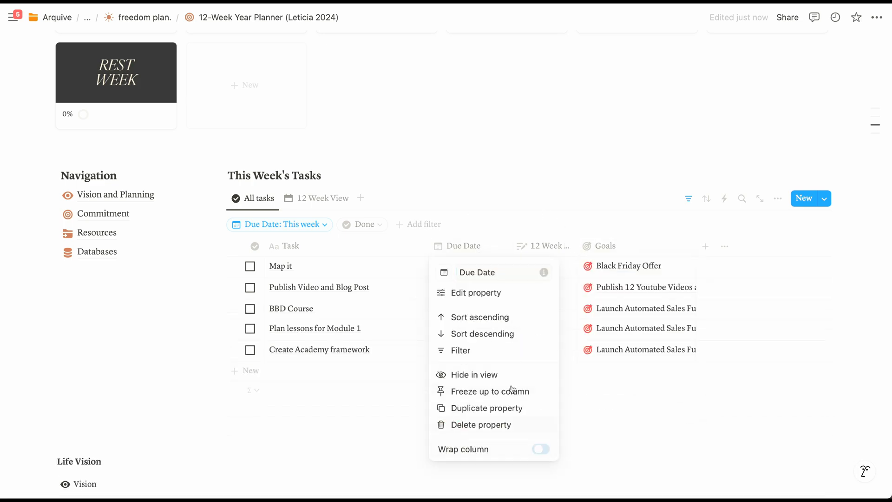
click(575, 246)
scroll(511, 207, down, 3)
scroll(512, 202, up, 20)
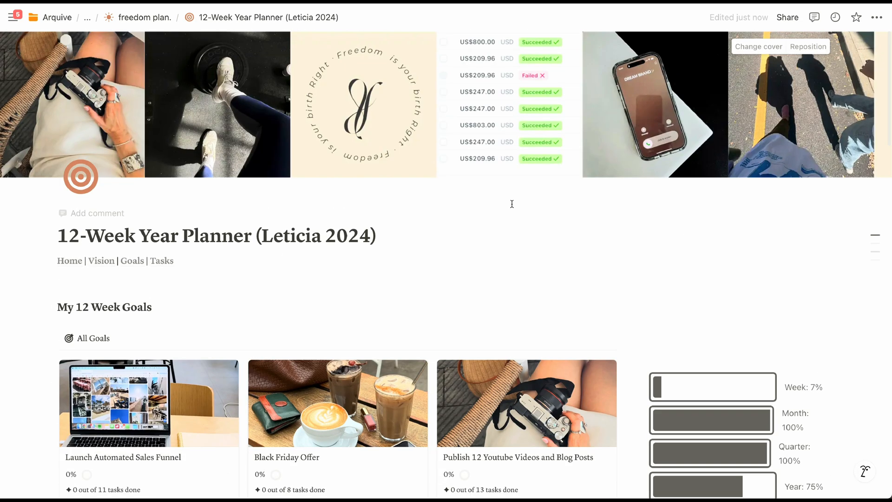
scroll(508, 208, down, 1)
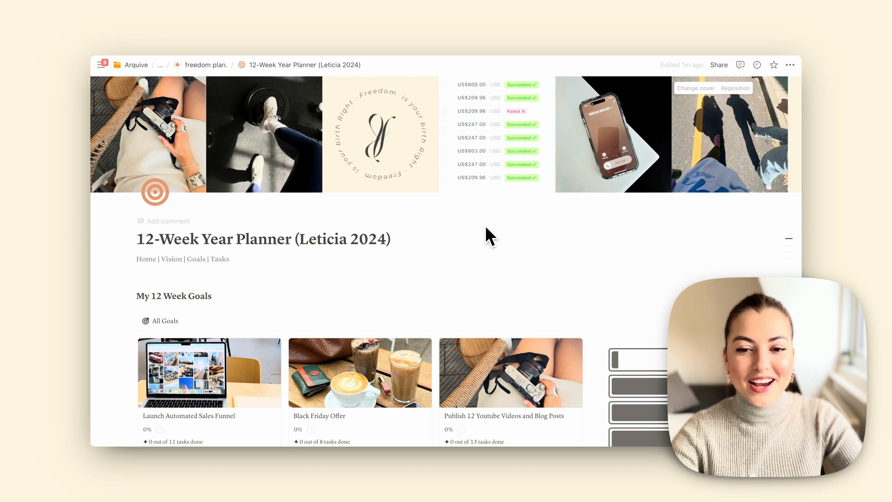
scroll(485, 228, down, 2)
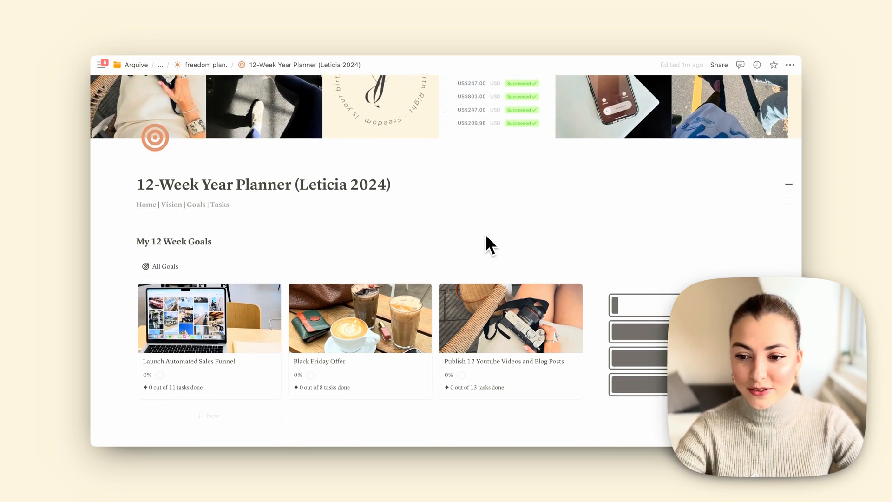
scroll(488, 233, down, 1)
scroll(656, 269, down, 1)
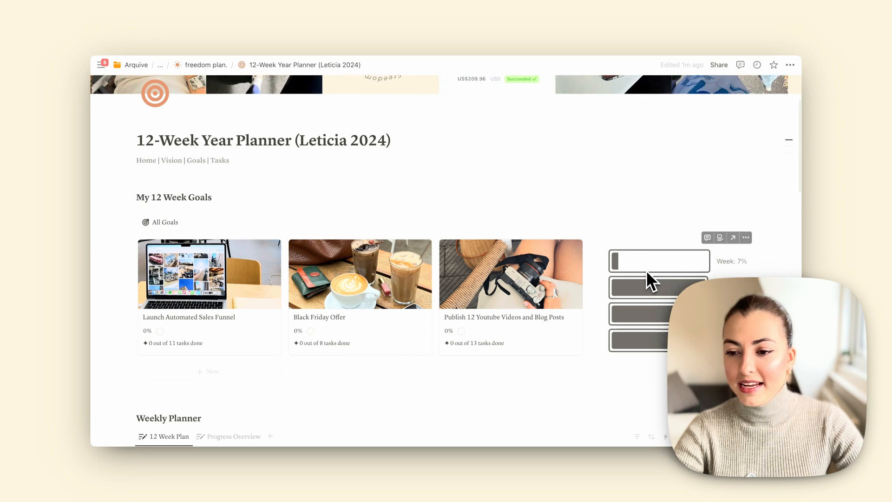
scroll(640, 266, down, 2)
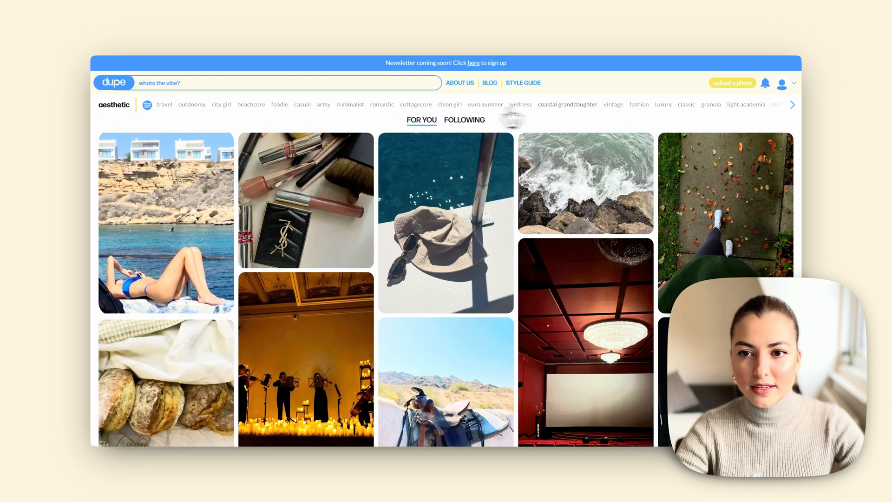
Switch to Dupe and browse its luxury and beachcore photo categories for cover images
click(667, 105)
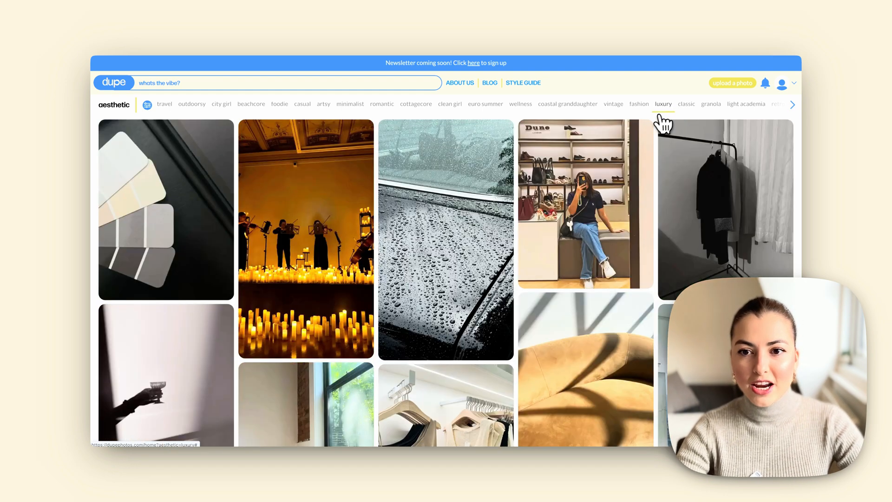
click(250, 109)
scroll(446, 251, down, 15)
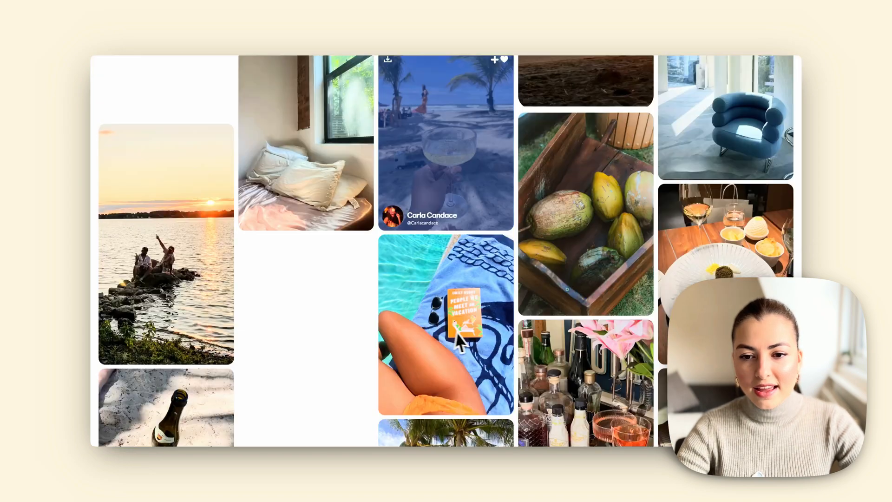
scroll(796, 243, down, 5)
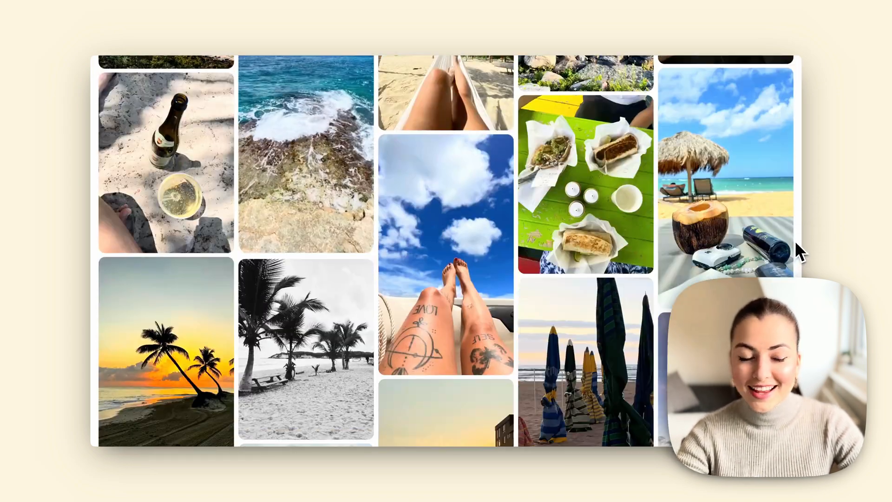
scroll(795, 241, down, 10)
scroll(793, 241, up, 6)
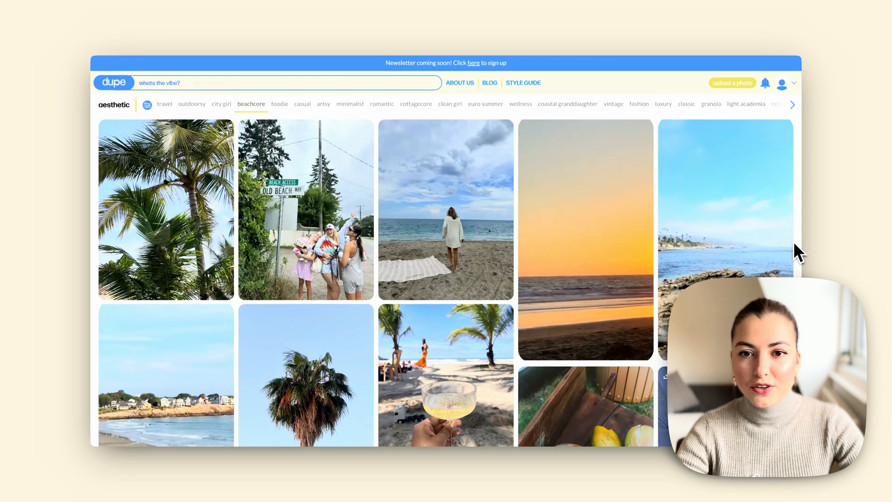
scroll(565, 188, down, 1)
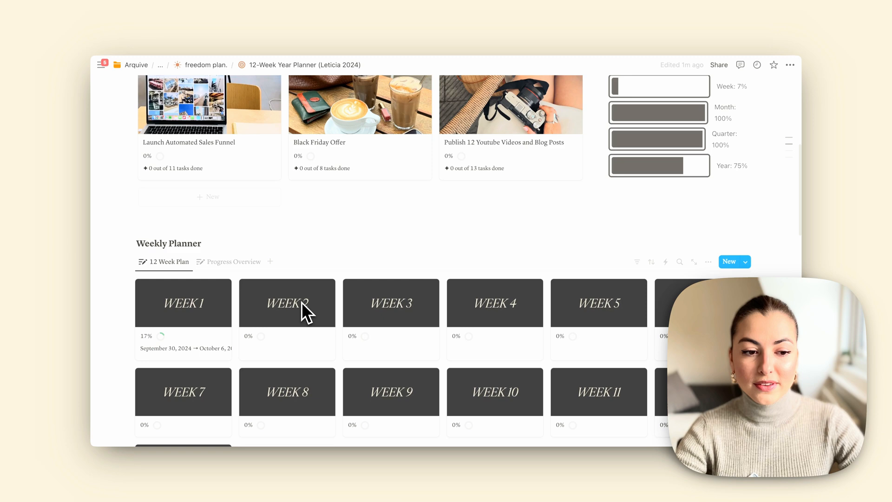
scroll(302, 311, down, 3)
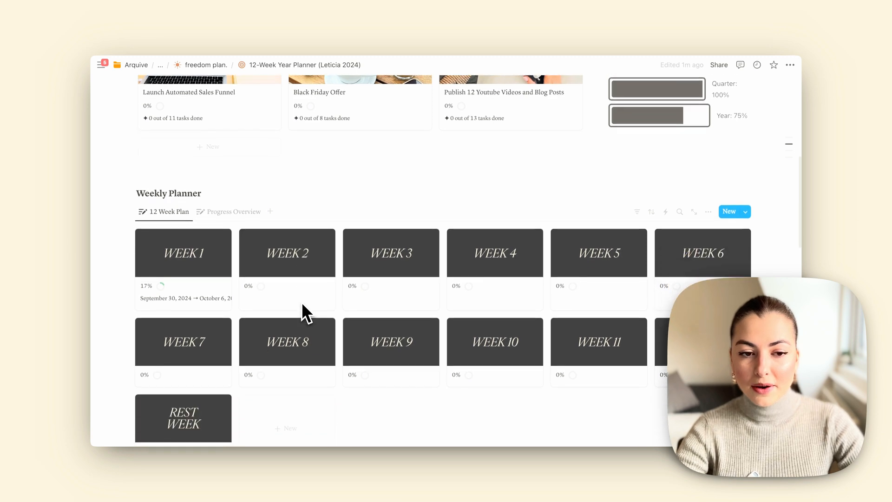
scroll(603, 302, down, 3)
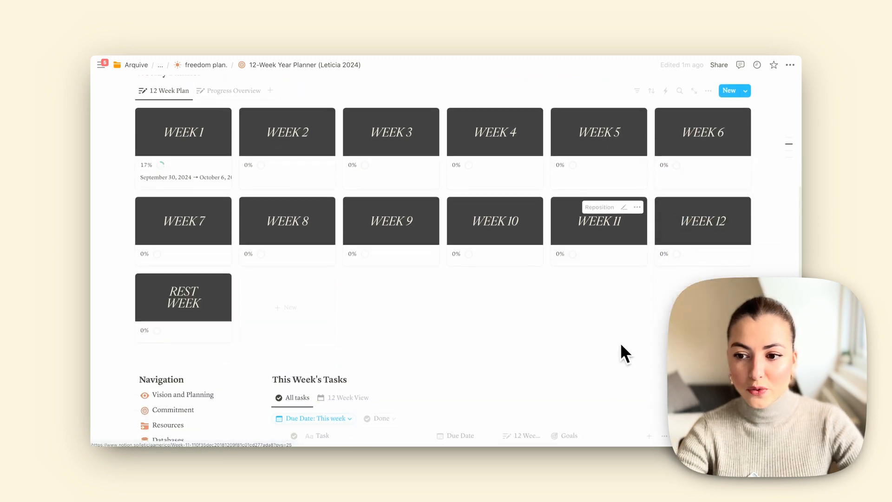
scroll(207, 316, down, 3)
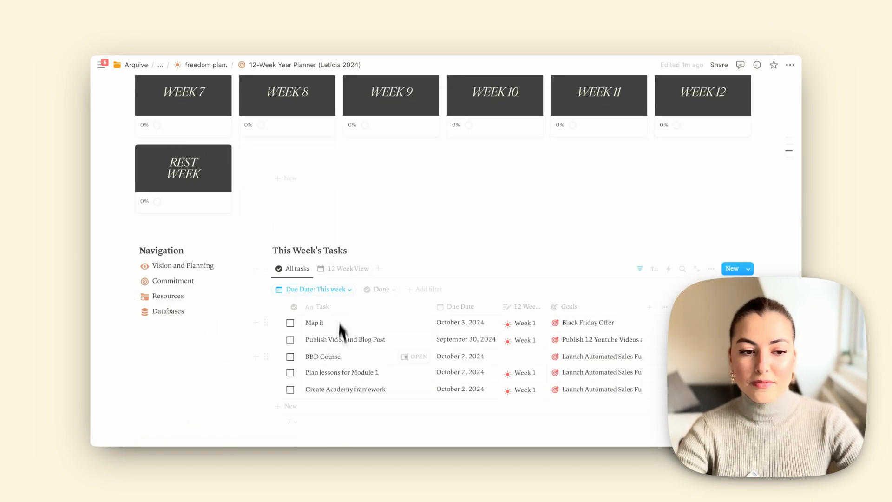
scroll(404, 355, down, 3)
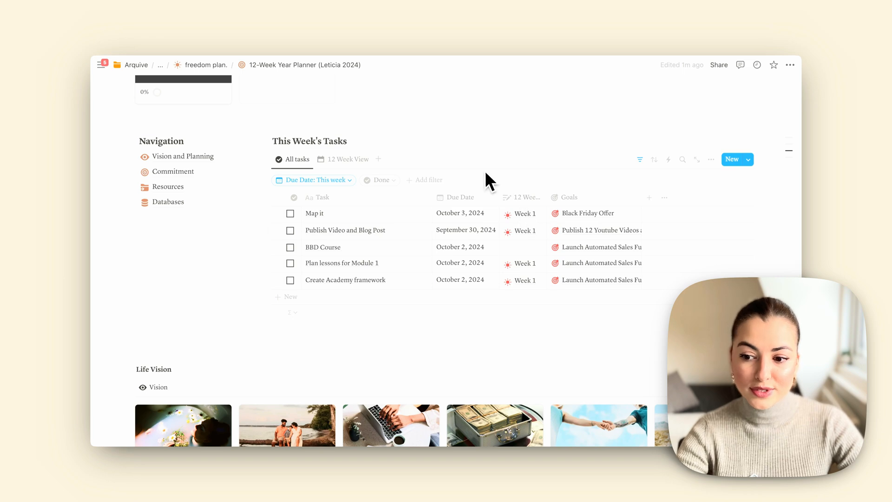
scroll(486, 173, up, 15)
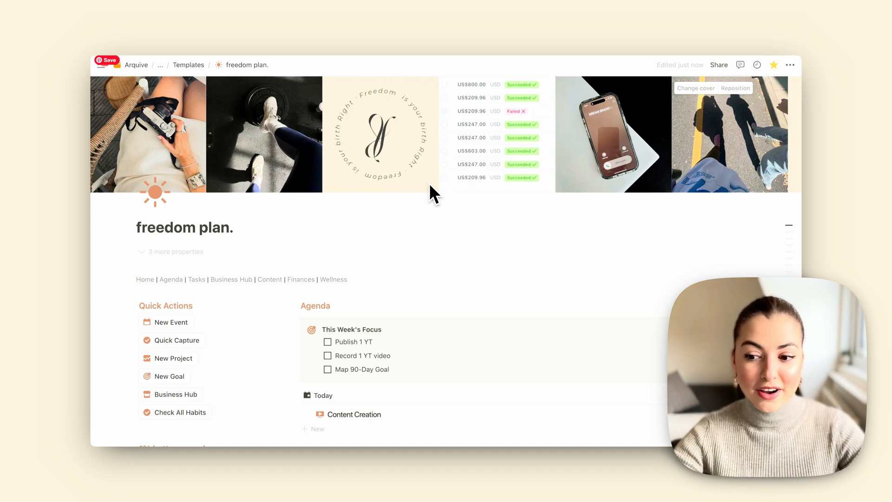
Check the repeat schedule of the Recording Day template in the Today agenda on the freedom plan. page
scroll(424, 188, down, 3)
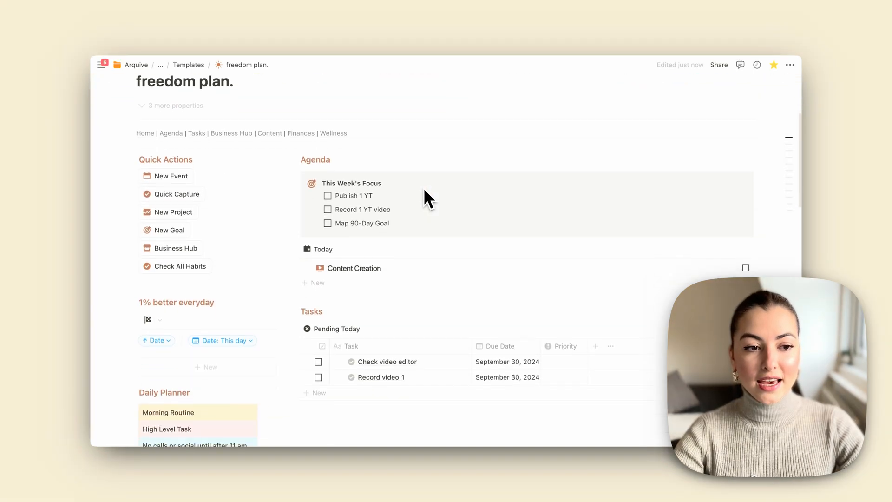
scroll(344, 288, down, 1)
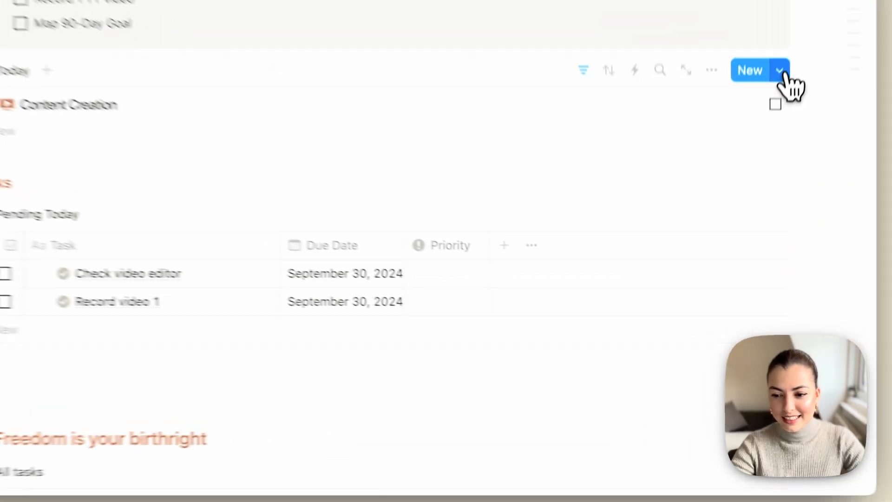
click(748, 212)
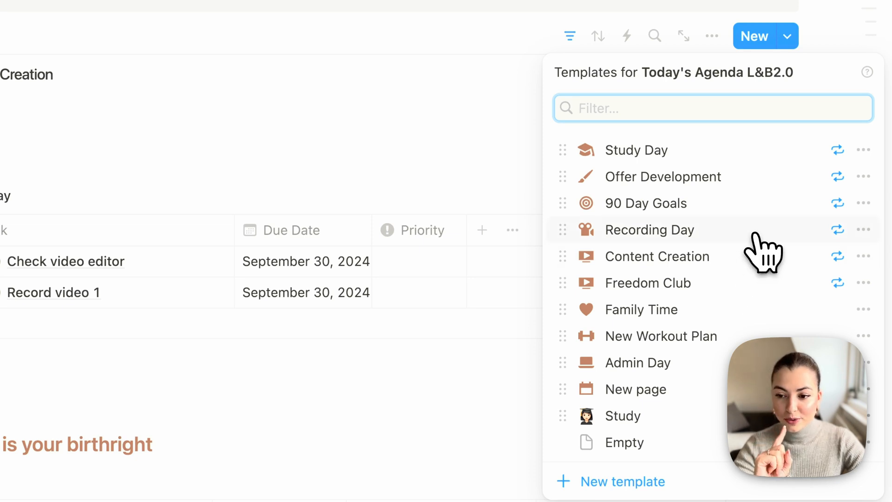
click(837, 232)
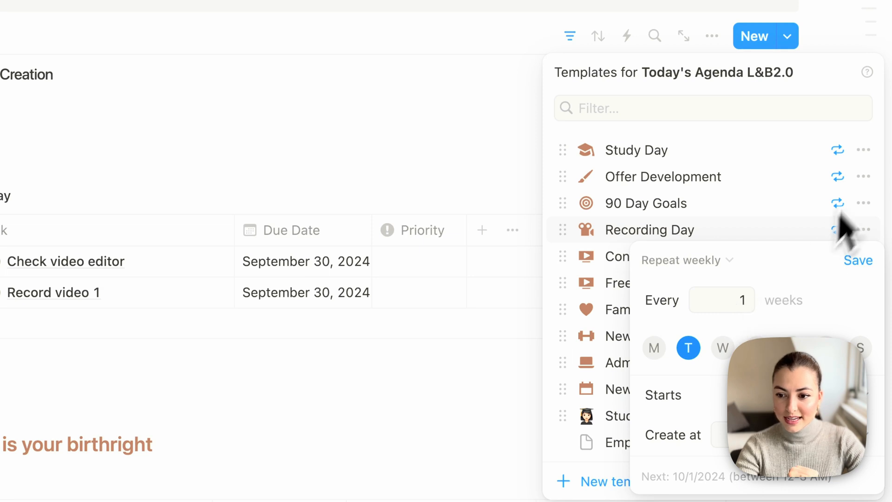
click(816, 141)
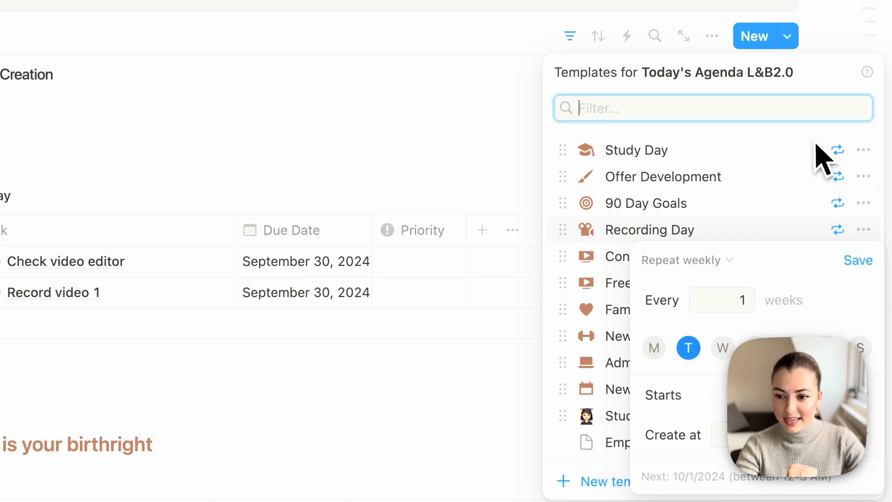
click(858, 261)
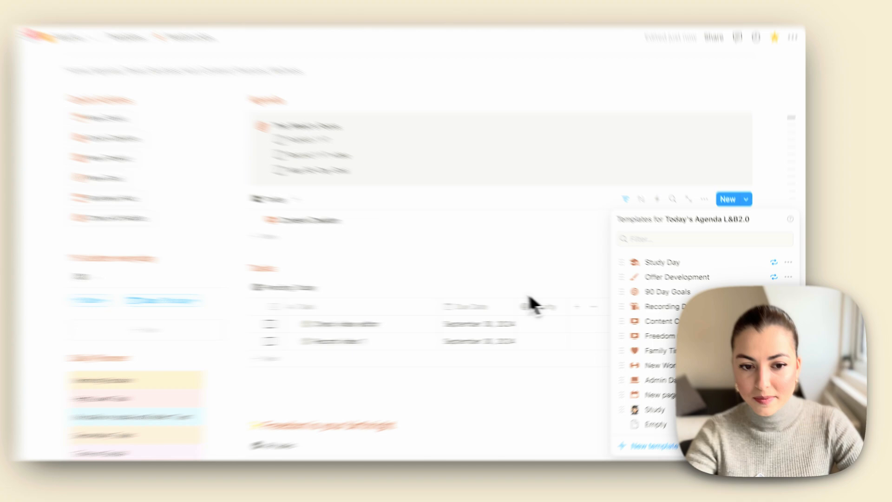
click(550, 286)
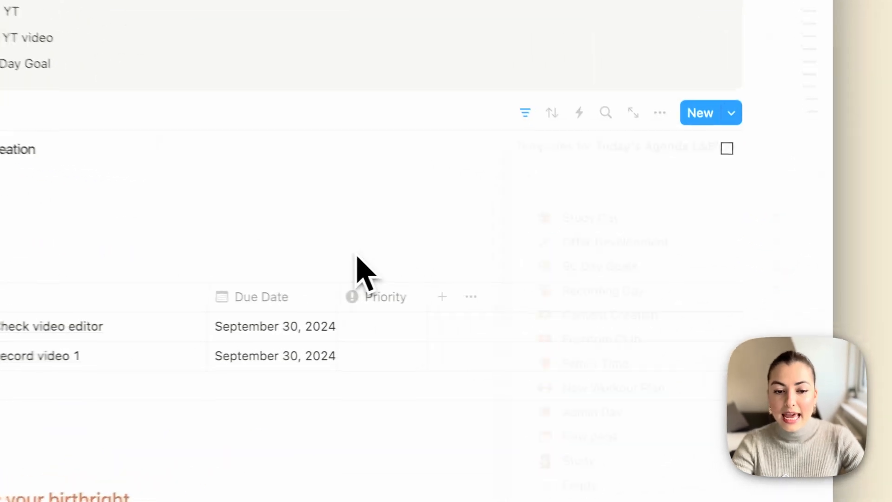
Set the Review Goals template of the Pending Today tasks to repeat every 1 week on Friday only
click(729, 260)
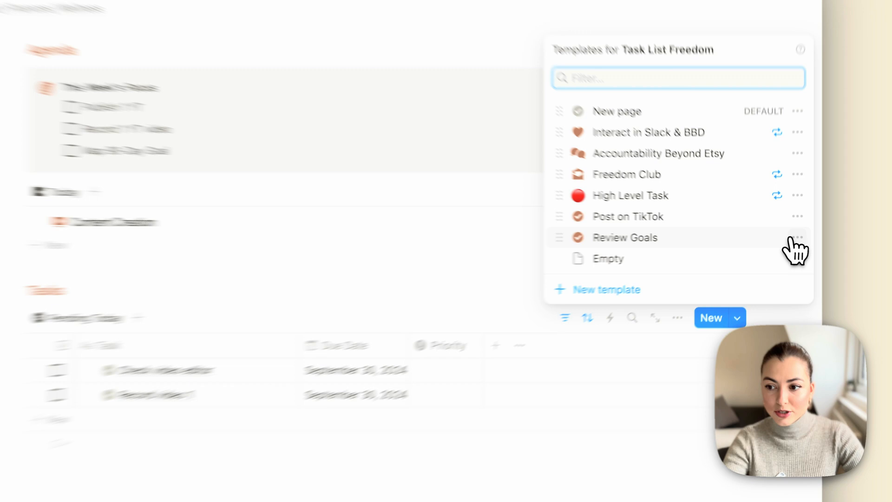
click(785, 240)
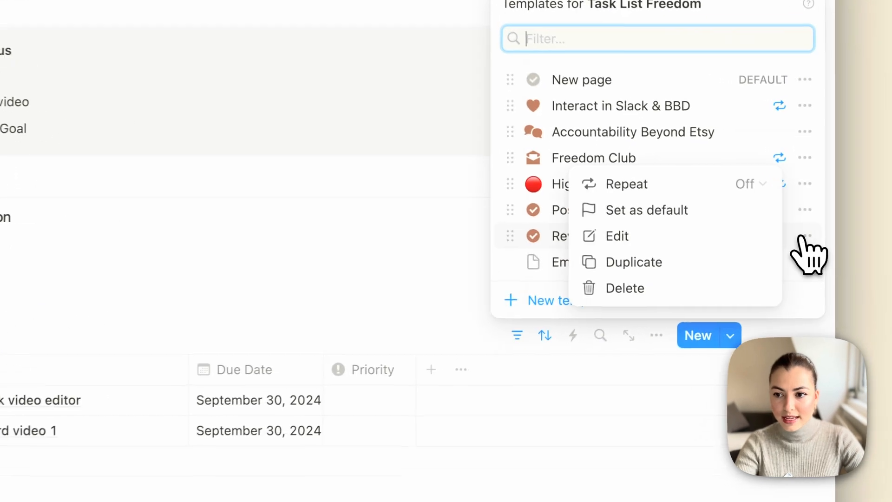
click(692, 195)
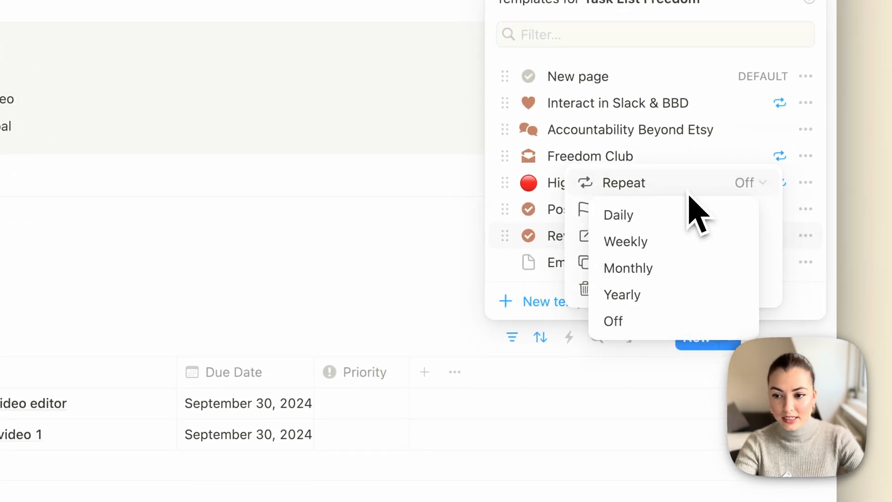
click(622, 245)
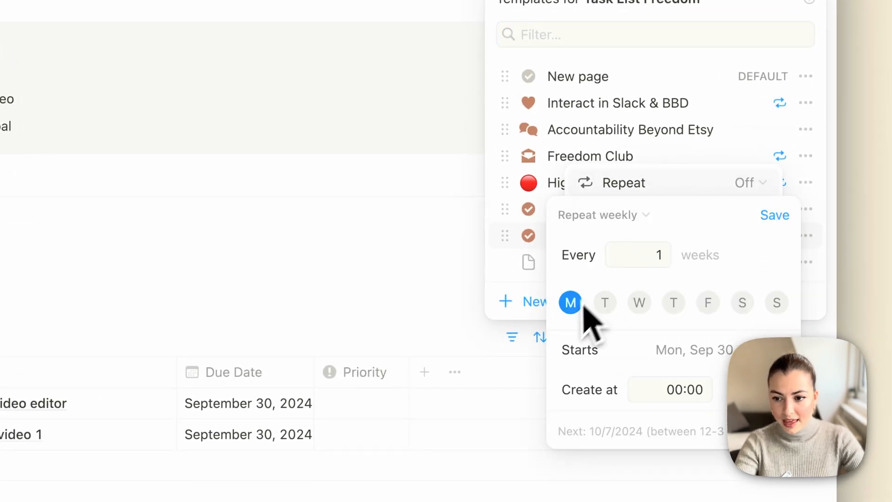
click(707, 303)
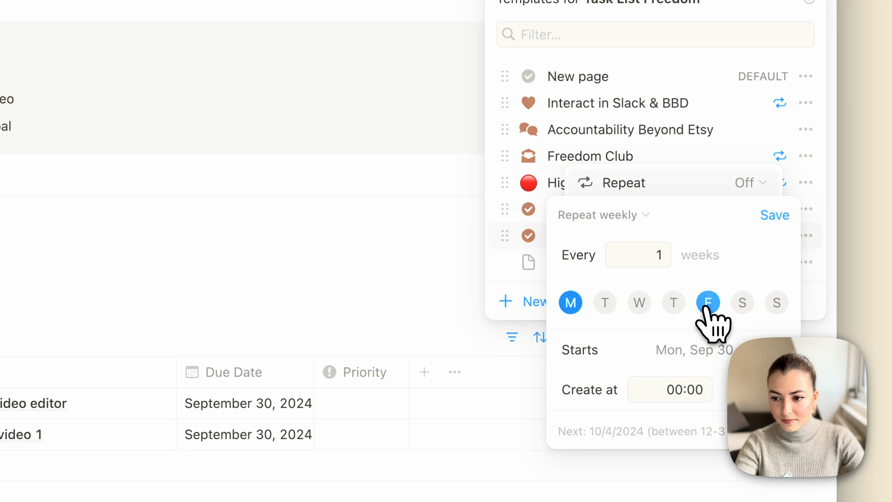
click(569, 304)
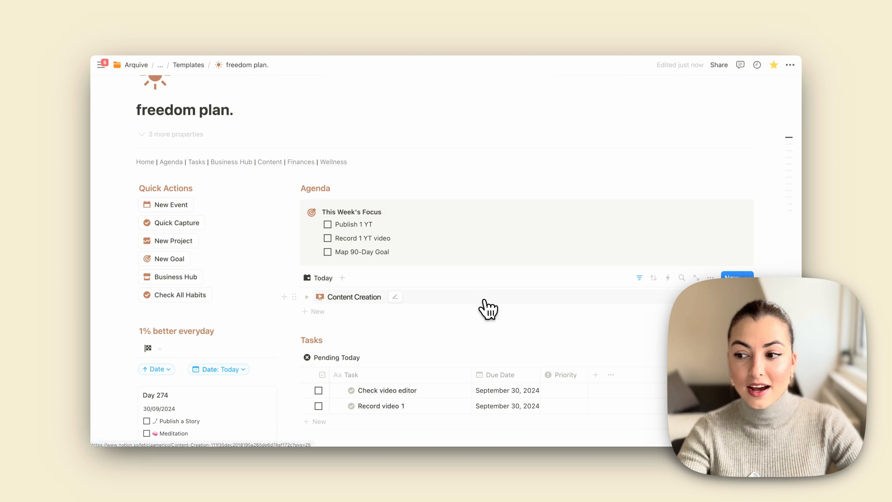
scroll(487, 309, up, 5)
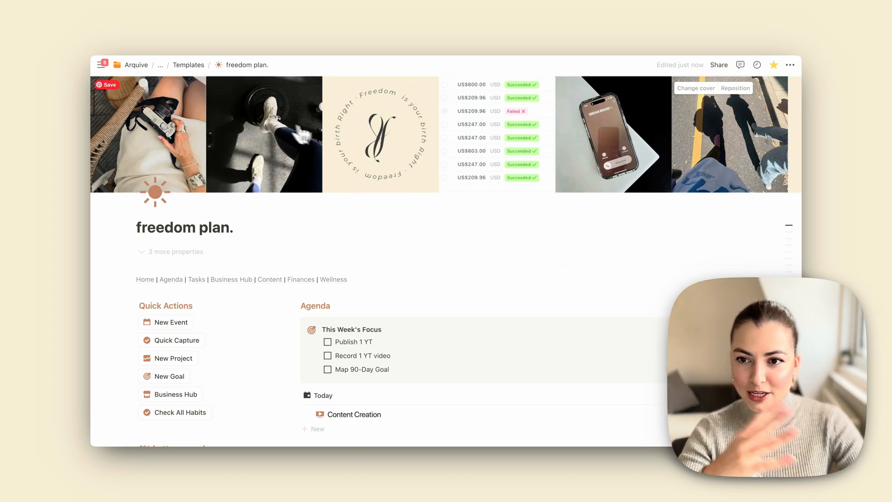
scroll(479, 253, down, 5)
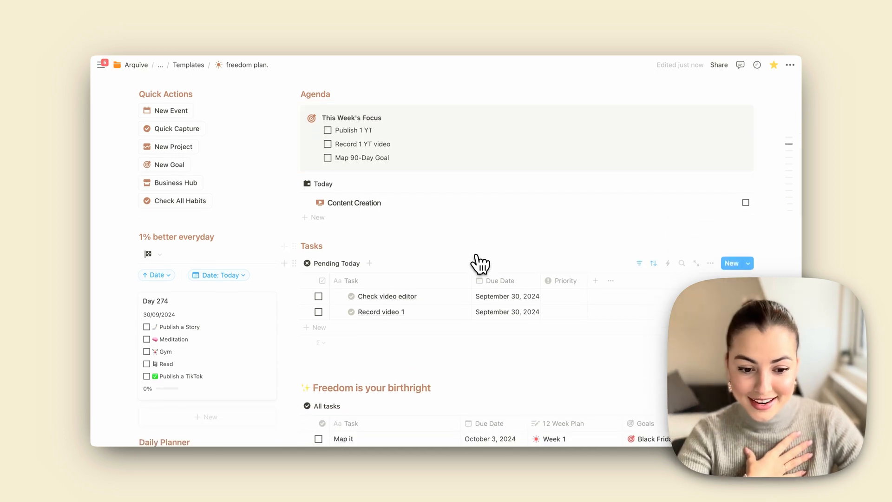
scroll(478, 263, up, 5)
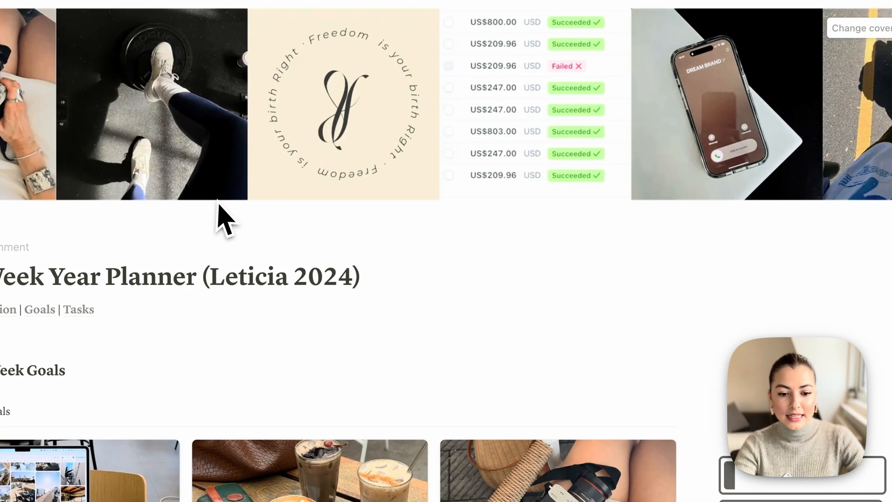
Open the Week 1 page from the planner's 12 Week Plan gallery and go to its To-Do task list
scroll(225, 218, down, 10)
scroll(225, 219, down, 2)
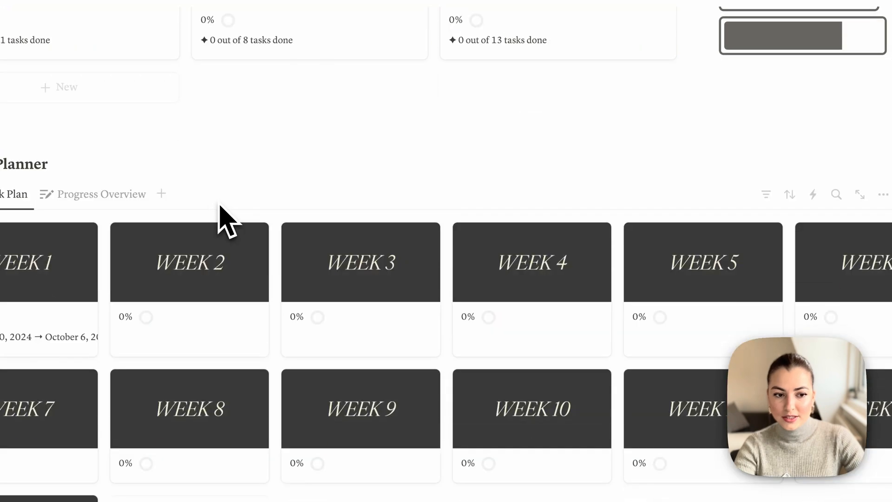
click(2, 277)
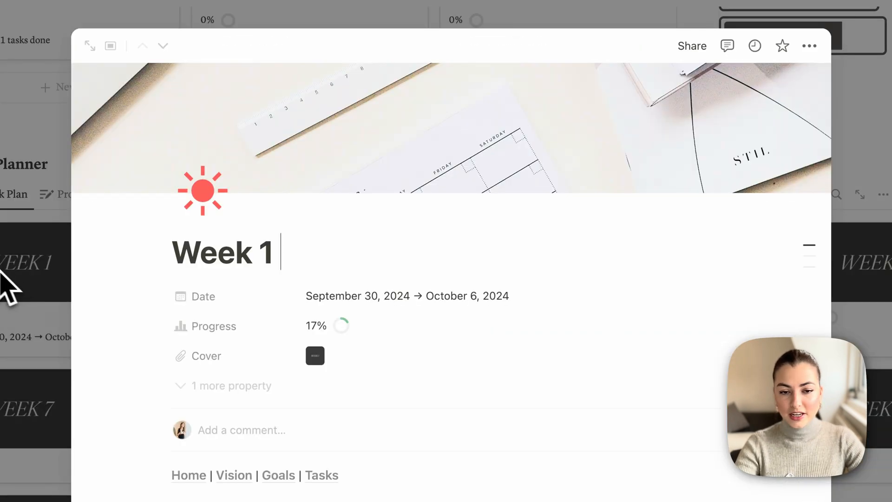
scroll(322, 325, down, 7)
scroll(321, 325, down, 4)
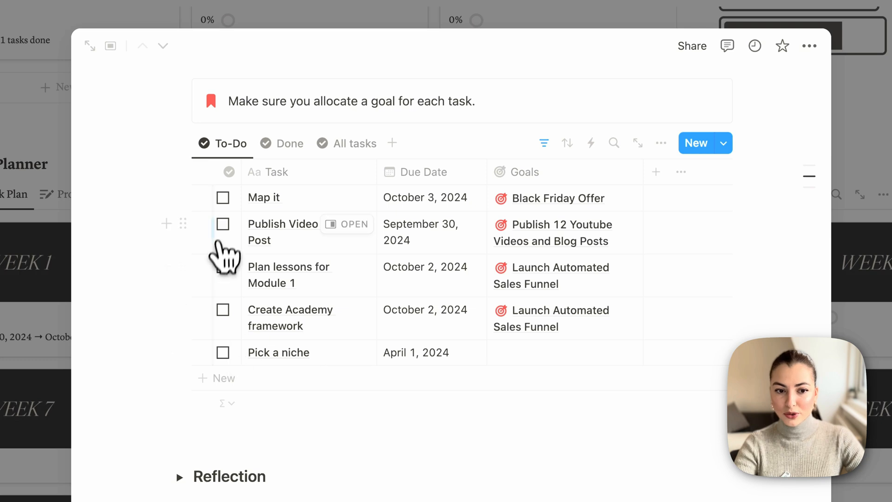
Clear the Unchecked condition from the Done filter in Week 1's To-Do view and save it for everyone
click(224, 201)
key(ctrl+z)
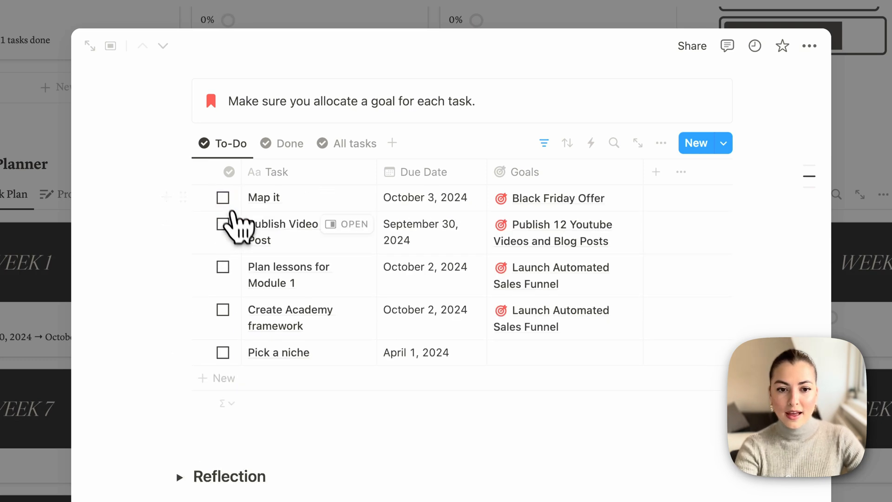
click(542, 144)
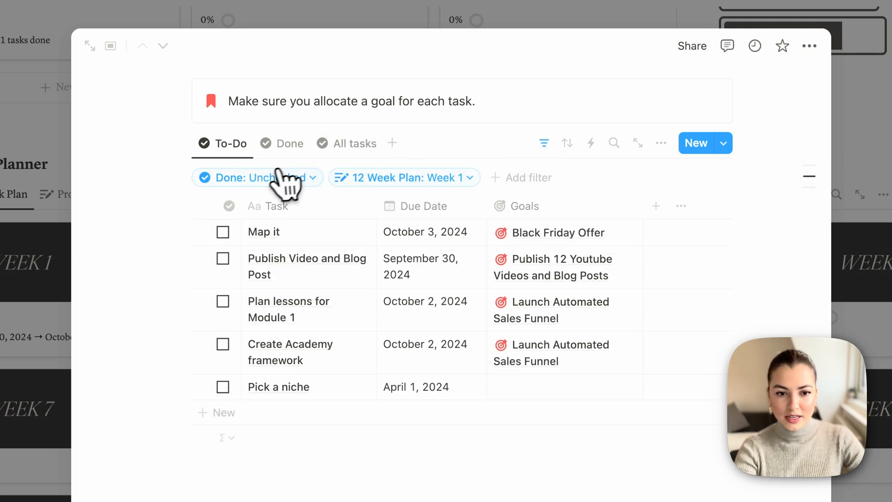
click(279, 178)
click(245, 285)
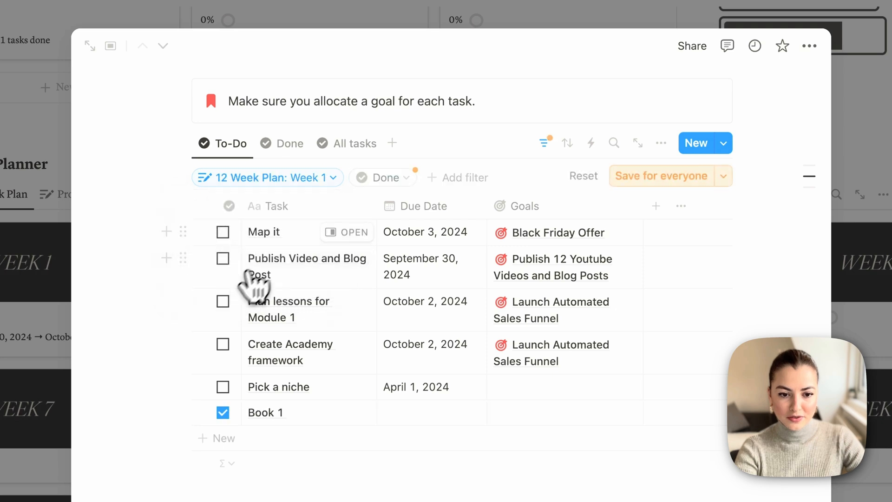
click(644, 179)
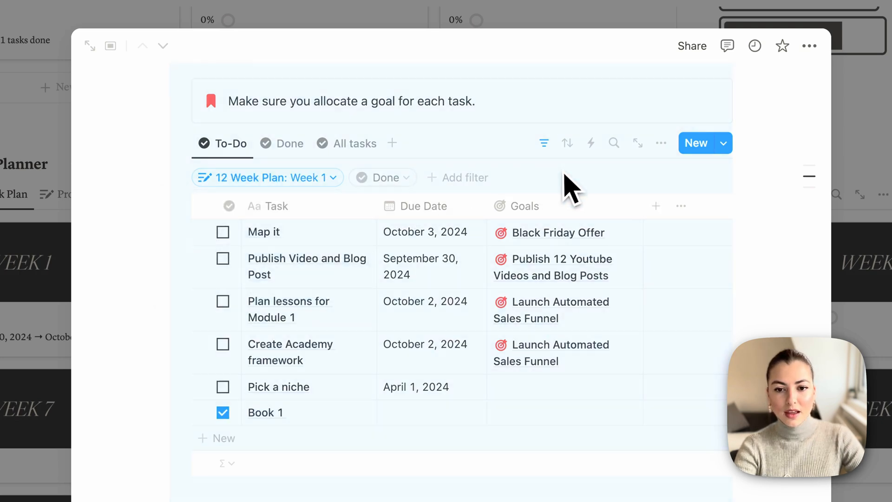
Mark the Map it and Publish Video and Blog Post tasks as done in Week 1, and calculate Percent checked for the checkbox column
click(223, 232)
click(223, 258)
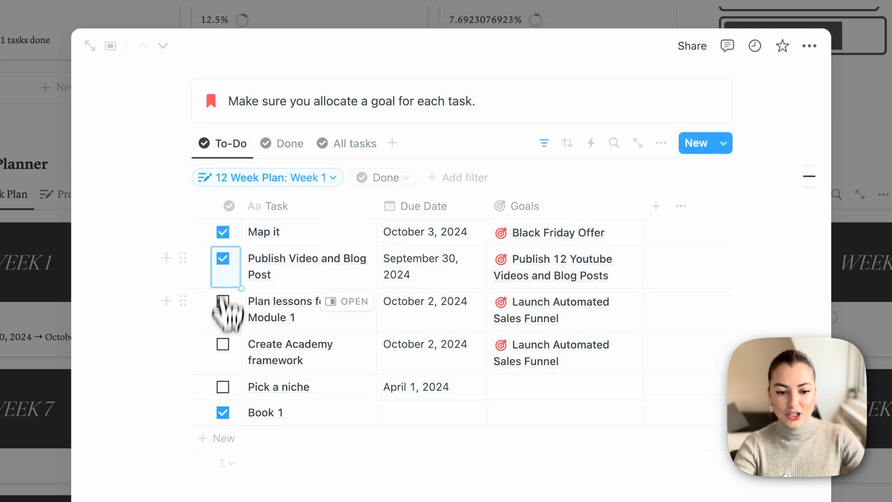
click(227, 463)
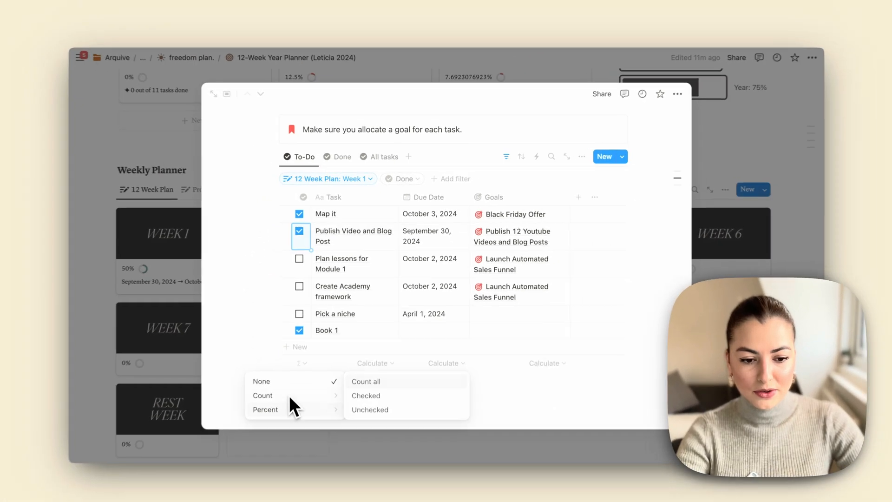
mouse_move(228, 501)
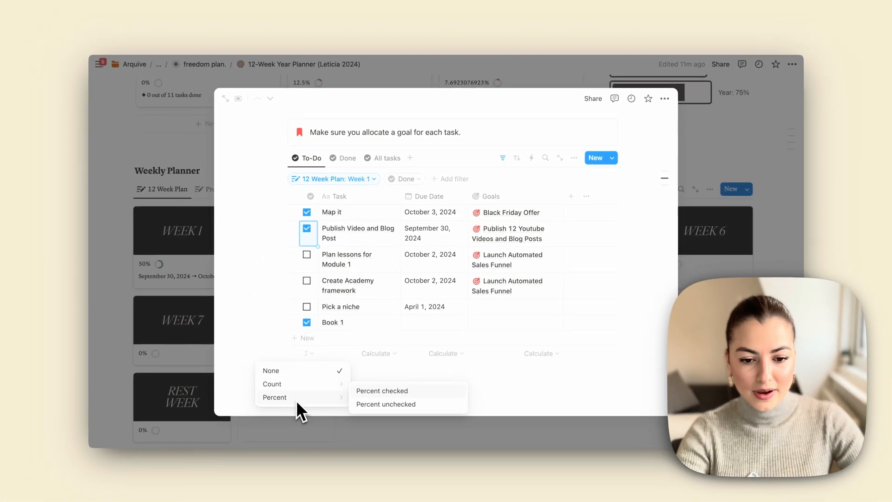
click(369, 392)
Compare the Week 1 task table's completion percentage with the page's Progress property
scroll(298, 339, down, 1)
scroll(292, 361, down, 1)
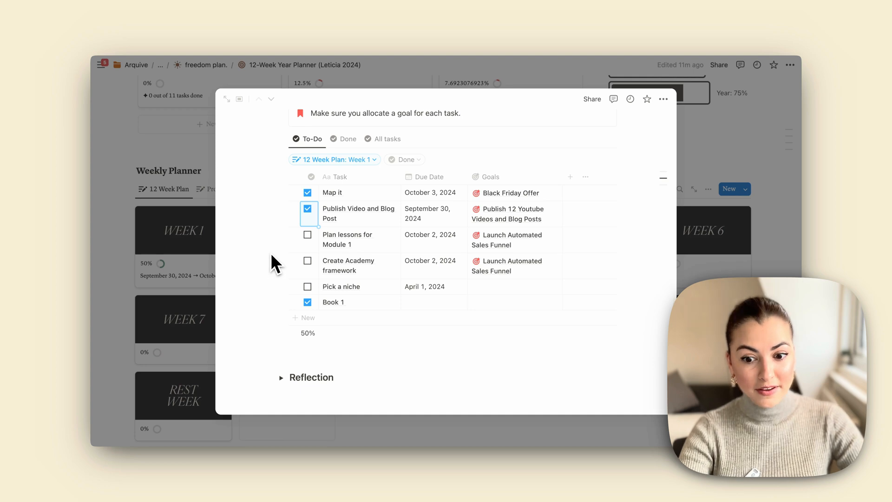
scroll(275, 254, down, 2)
scroll(275, 255, up, 10)
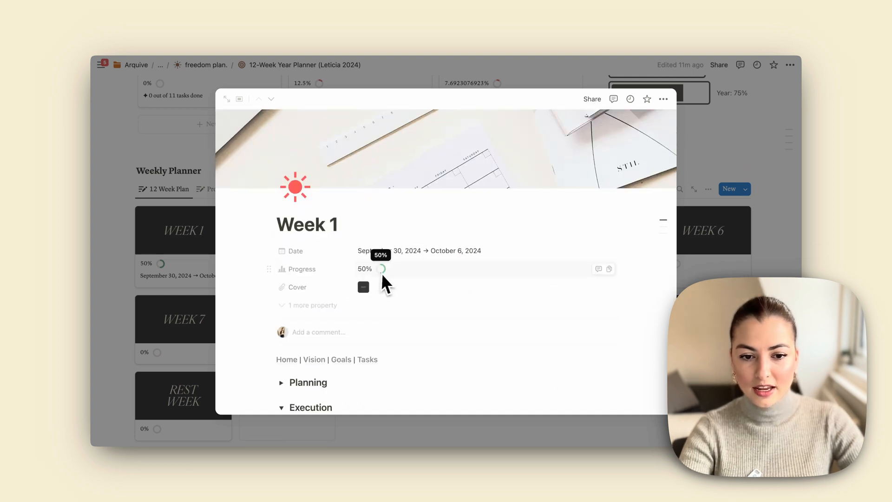
scroll(380, 274, down, 10)
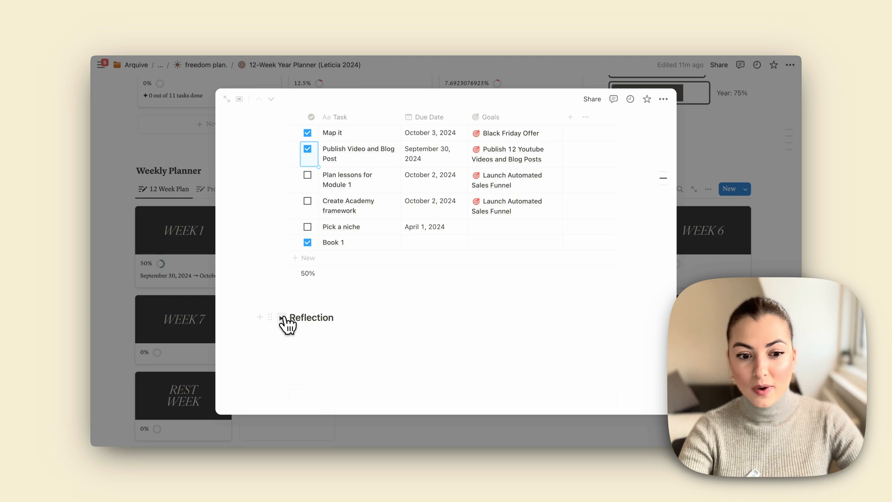
Expand the Reflection section of the Week 1 page and review its weekly score and improvement questions
click(281, 319)
scroll(298, 327, down, 3)
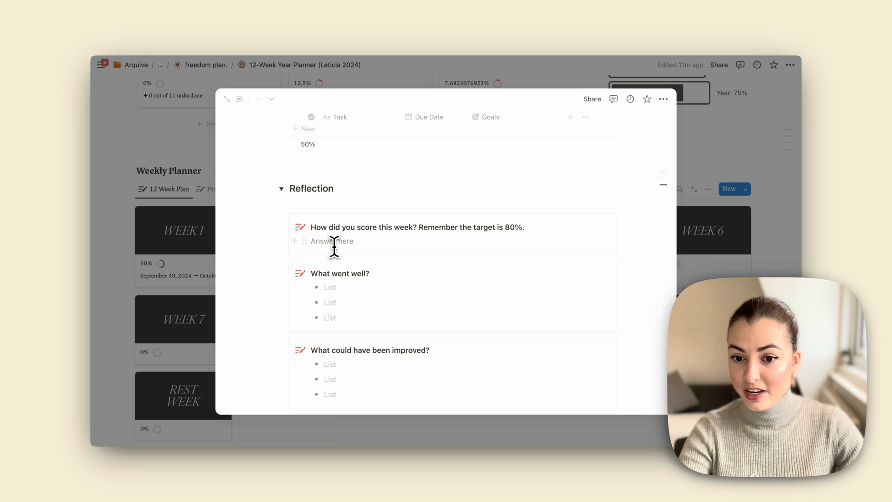
scroll(334, 246, down, 3)
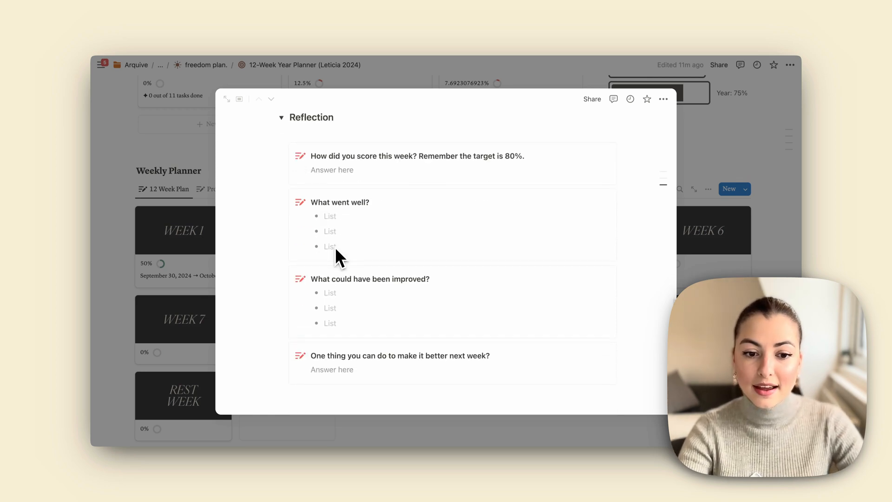
scroll(362, 295, down, 1)
click(368, 284)
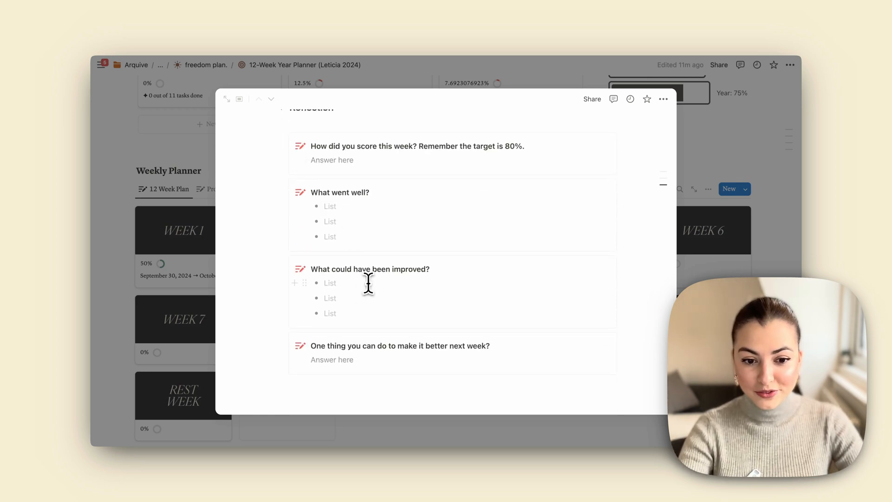
scroll(368, 284, down, 1)
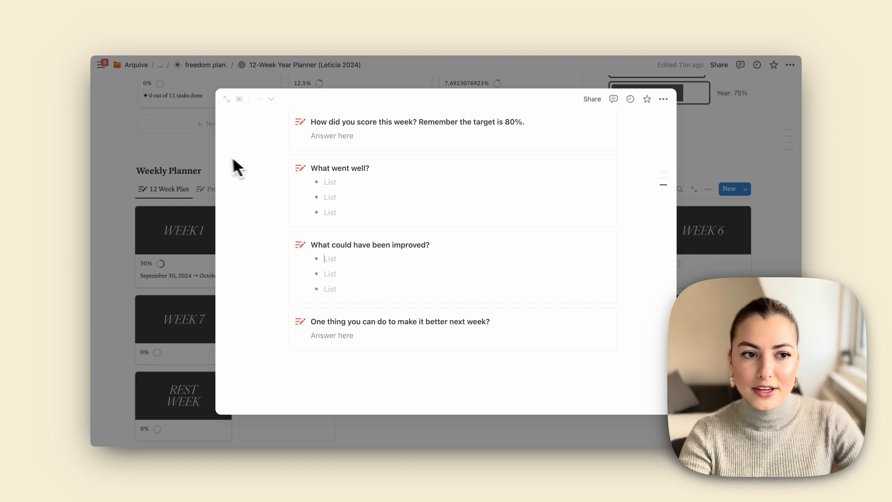
Close the Week 1 page and review the goals and Weekly Planner gallery on the 12-Week Year Planner page
click(205, 154)
scroll(214, 158, up, 7)
scroll(225, 167, down, 3)
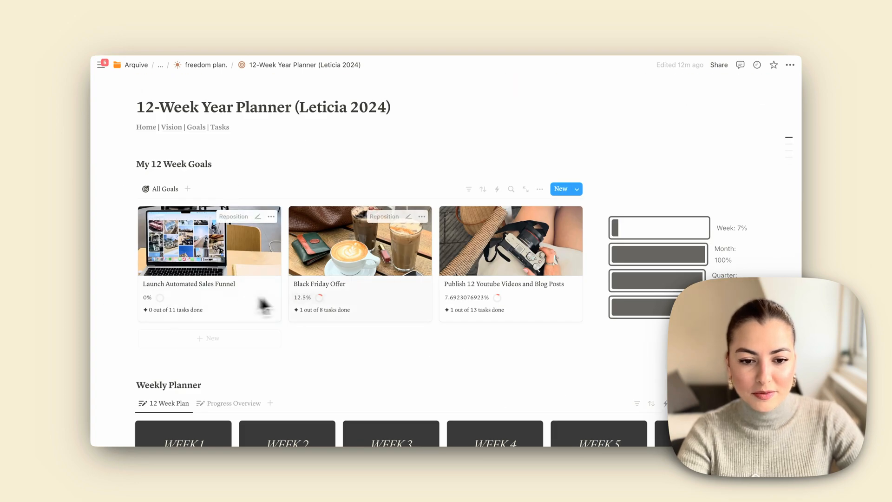
scroll(361, 302, down, 3)
scroll(364, 297, down, 5)
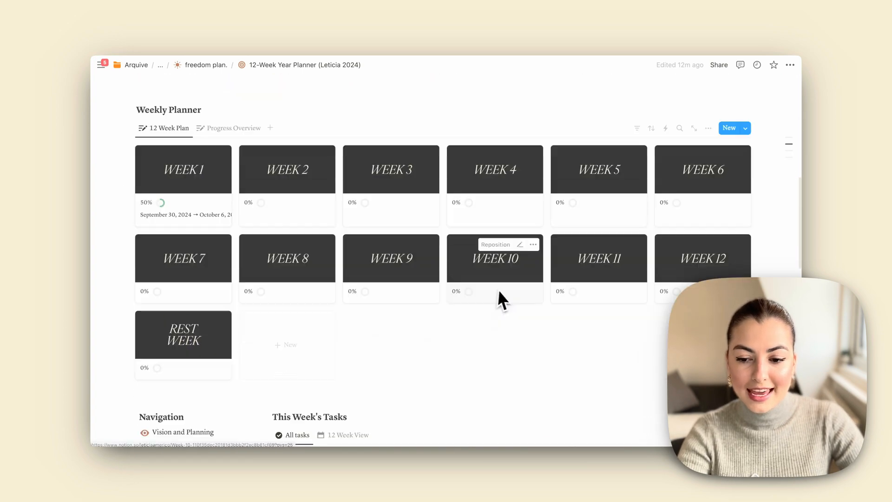
scroll(503, 289, down, 5)
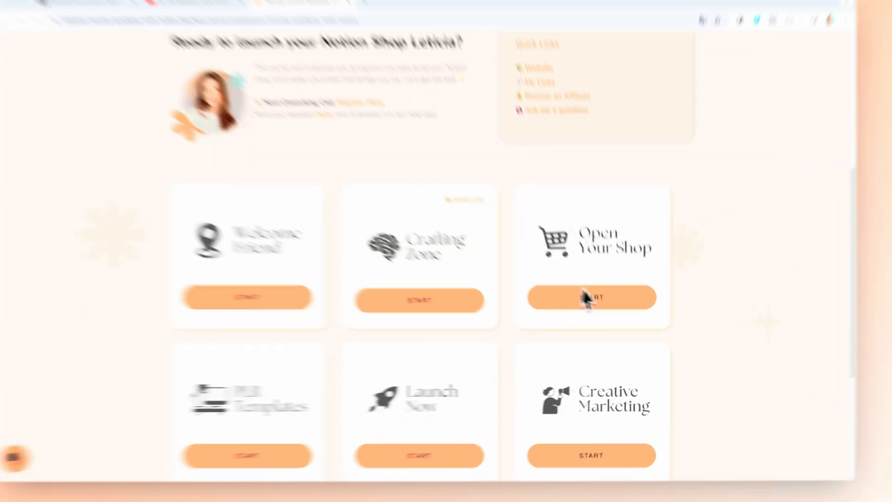
Switch to the Passive Income Academy site, open the Open Your Shop module and look through its Etsy Branding lesson
click(584, 302)
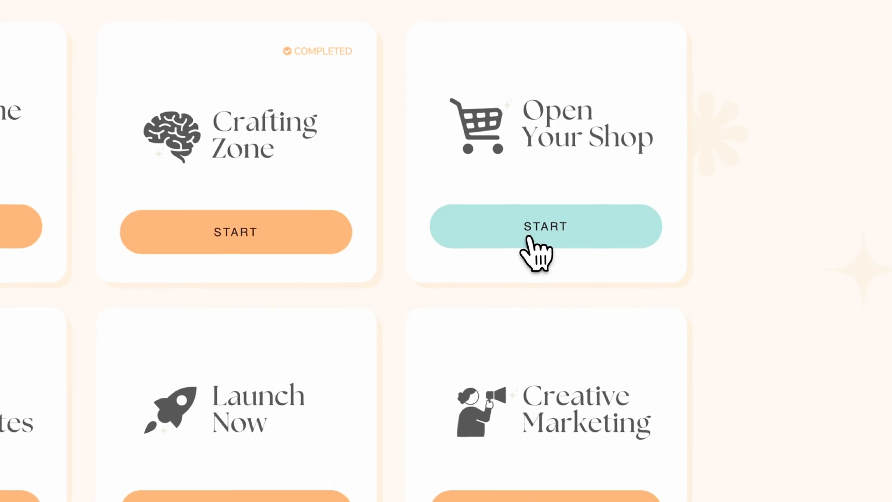
scroll(330, 268, down, 5)
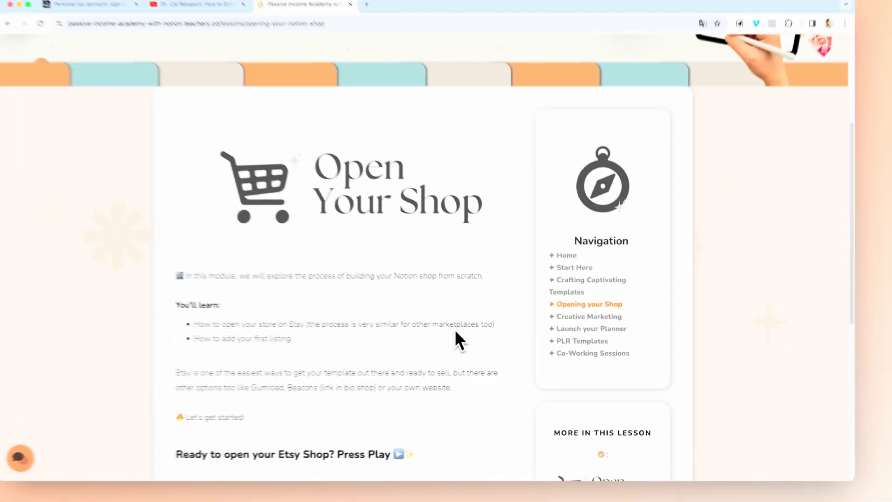
scroll(456, 332, down, 5)
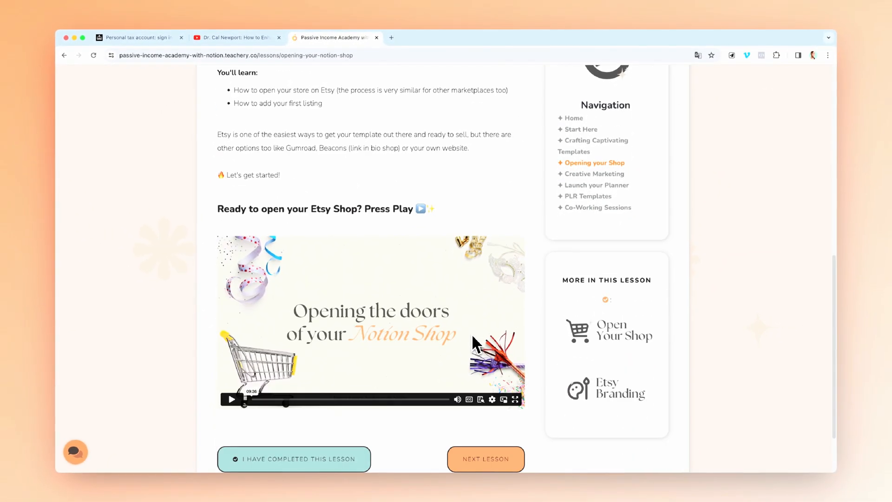
click(604, 388)
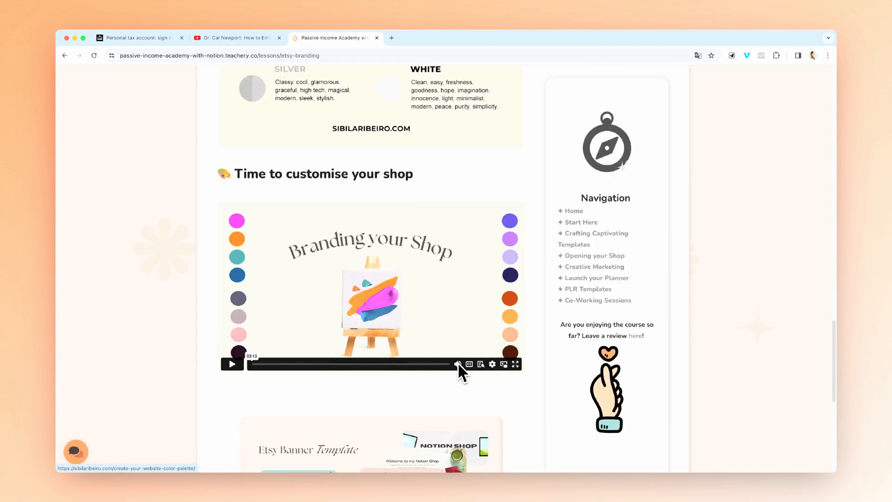
scroll(458, 362, down, 5)
scroll(457, 361, down, 2)
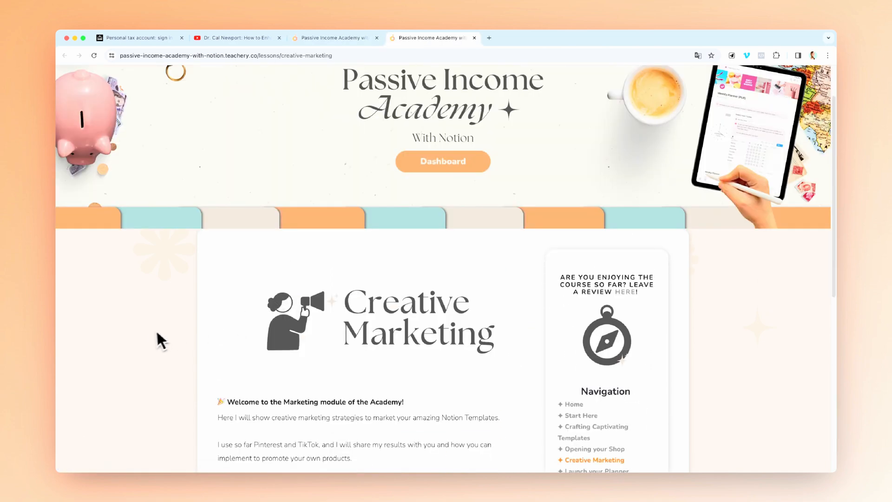
Look through the Creative Marketing module's Pinterest Marketing lesson, including its benefits, key takeaways and homework
scroll(149, 338, down, 3)
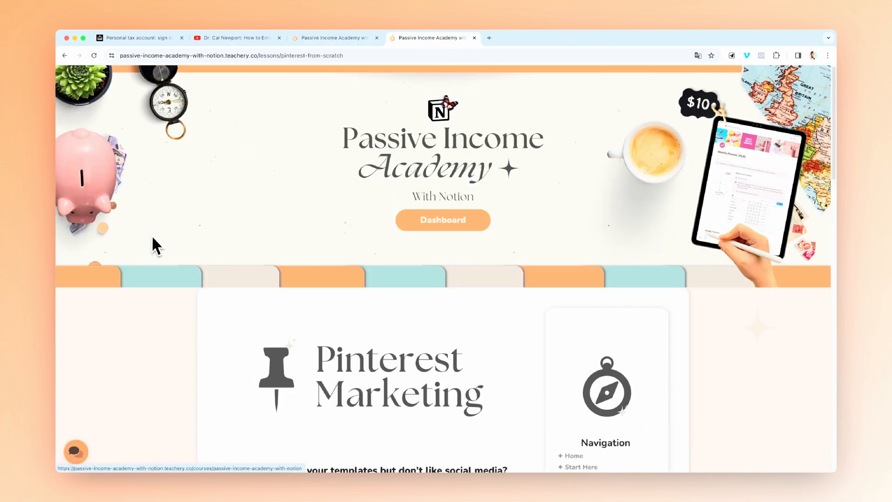
scroll(153, 247, down, 2)
scroll(153, 253, down, 5)
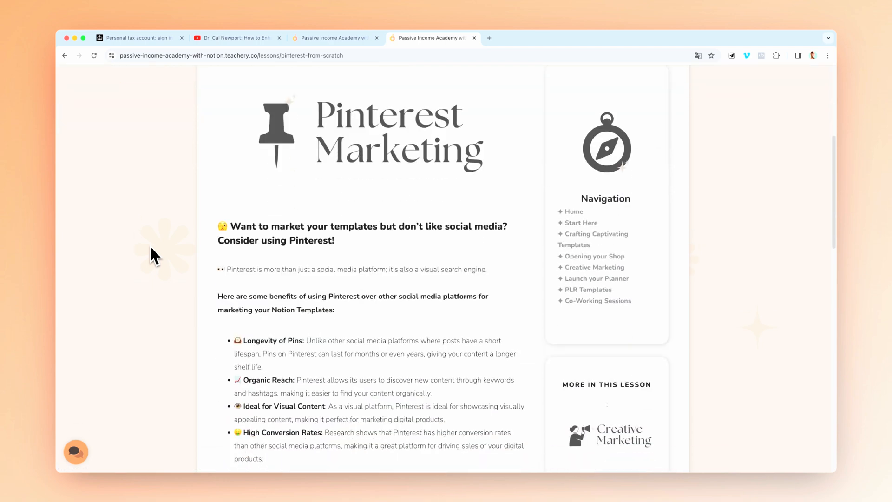
scroll(151, 250, down, 3)
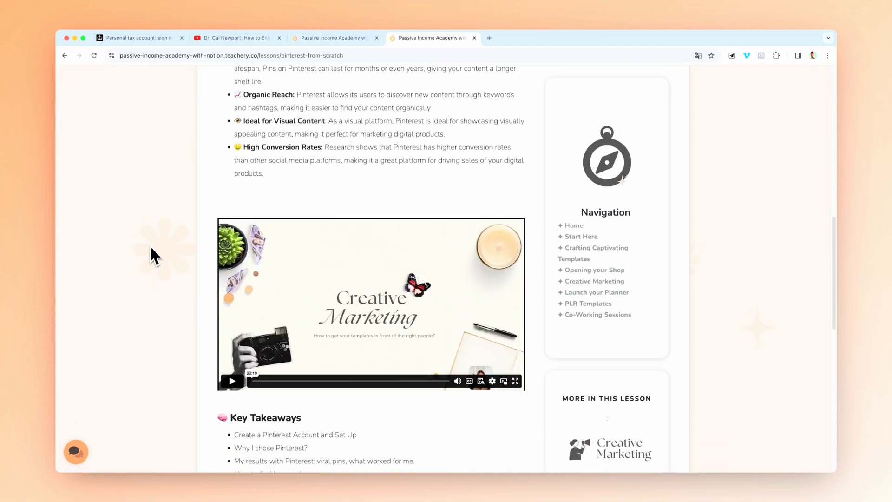
scroll(151, 248, down, 3)
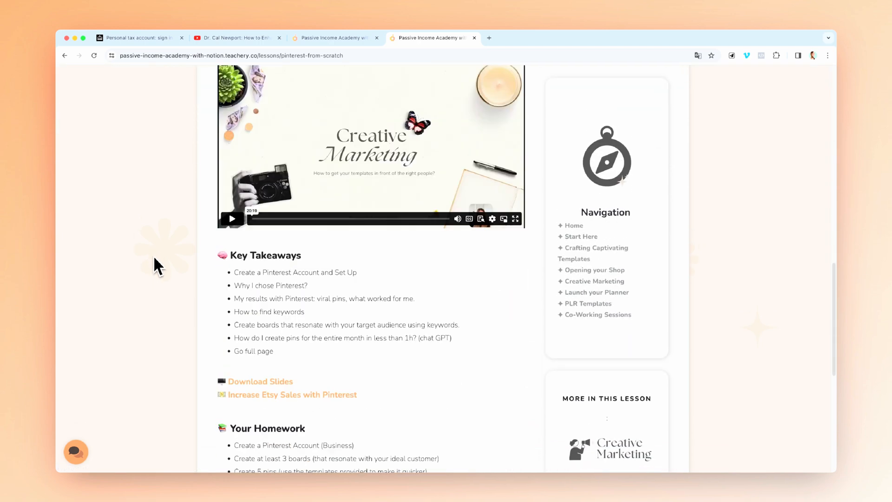
scroll(155, 262, down, 1)
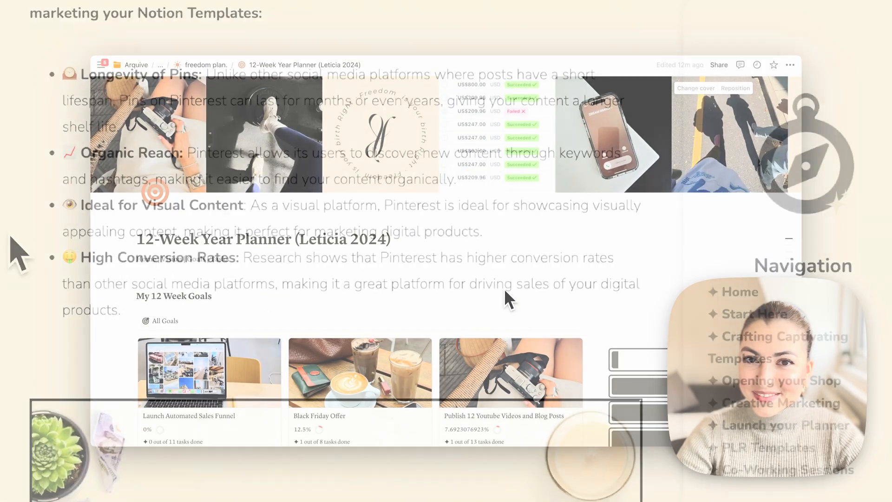